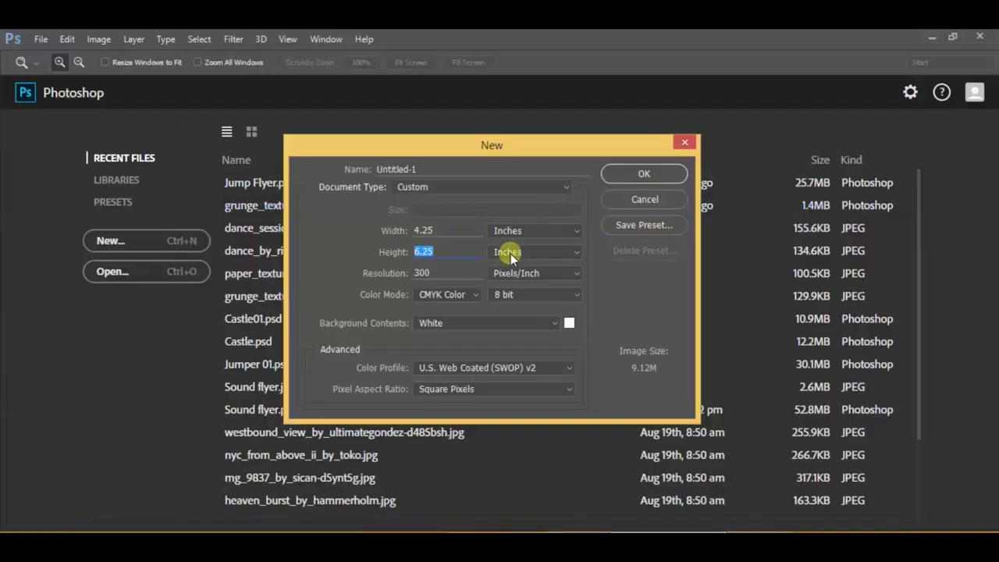
# Create a blank 4.25 × 6.25 inch, 300 ppi CMYK poster document.
pyautogui.click(640, 169)
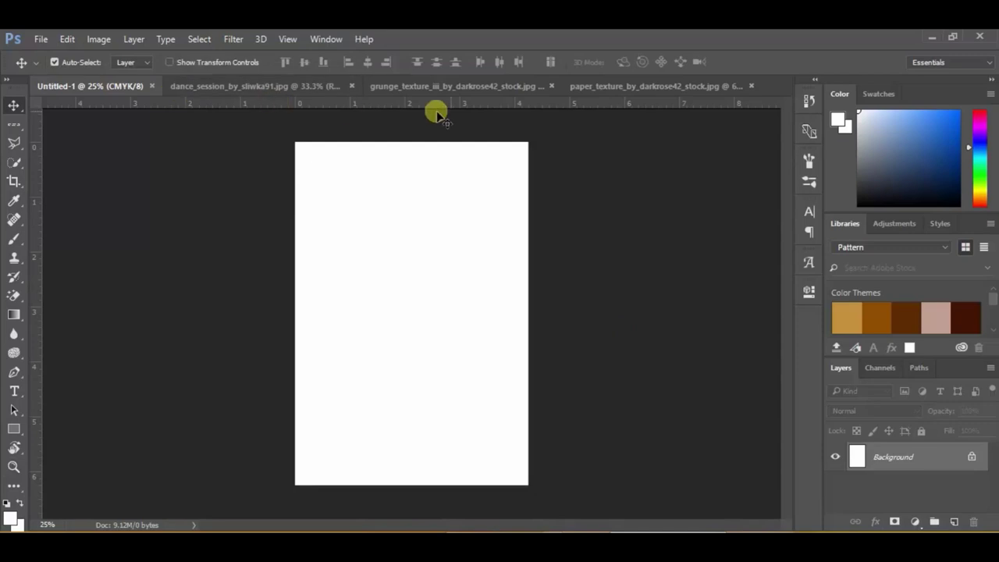
pyautogui.click(585, 88)
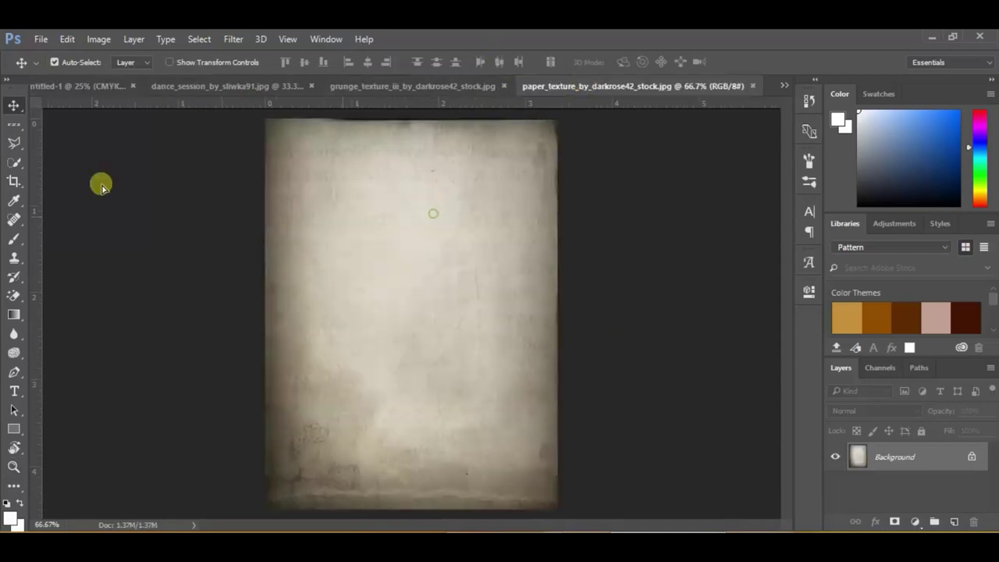
# Place the paper texture in the poster and scale it to fill the canvas.
pyautogui.click(81, 87)
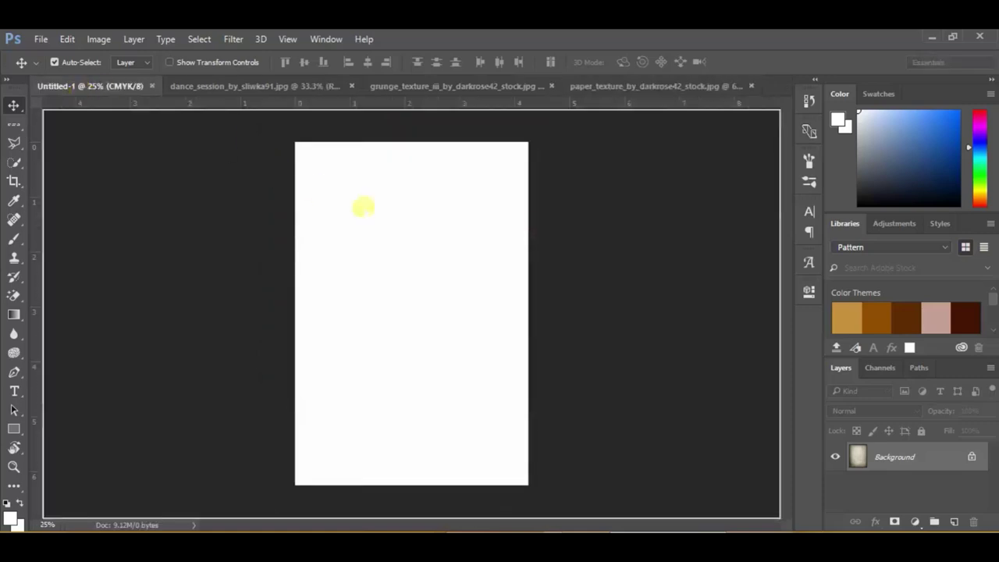
pyautogui.moveTo(363, 207)
pyautogui.mouseDown()
pyautogui.moveTo(403, 231)
pyautogui.moveTo(361, 182)
pyautogui.mouseUp()
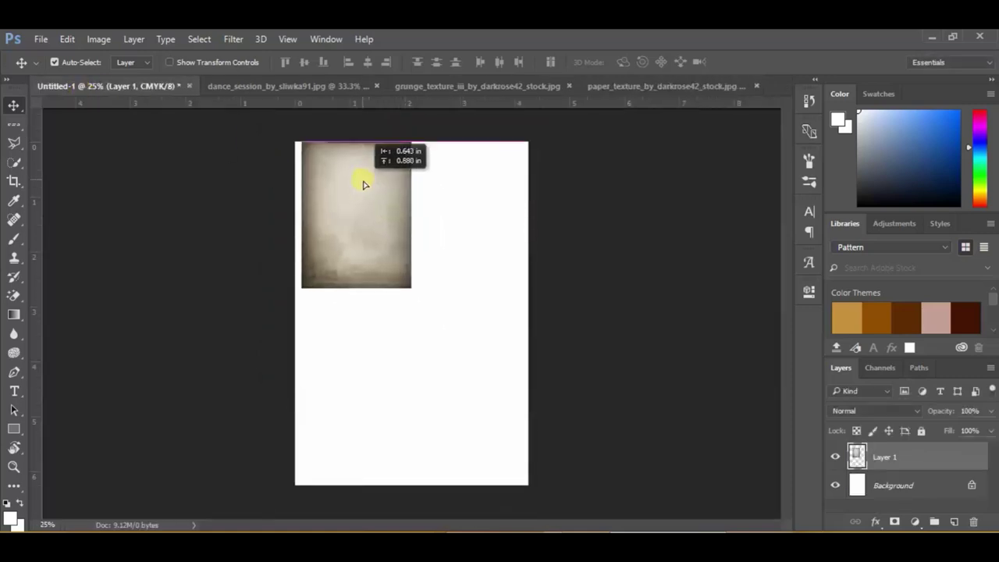
pyautogui.click(218, 66)
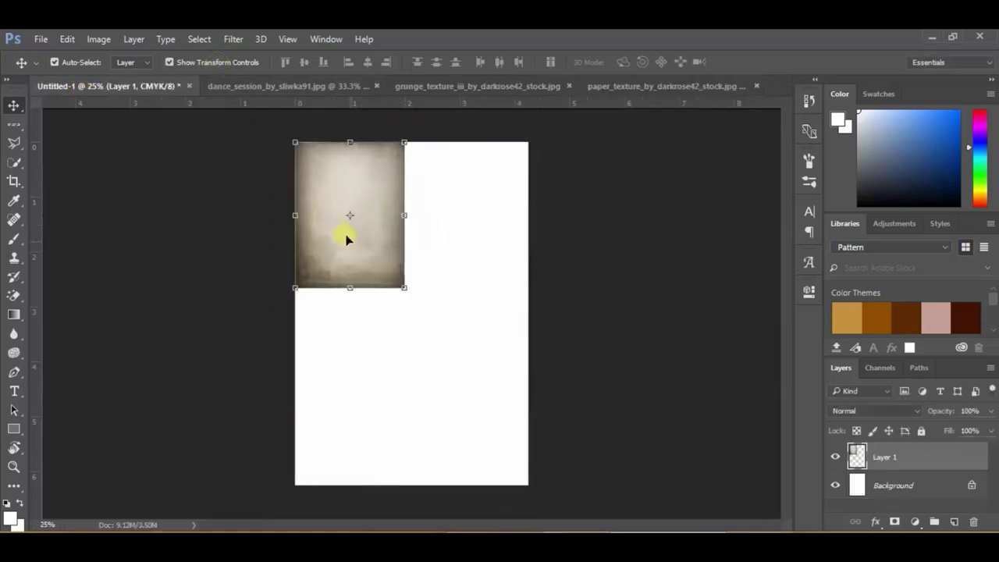
pyautogui.moveTo(404, 287); pyautogui.dragTo(528, 484)
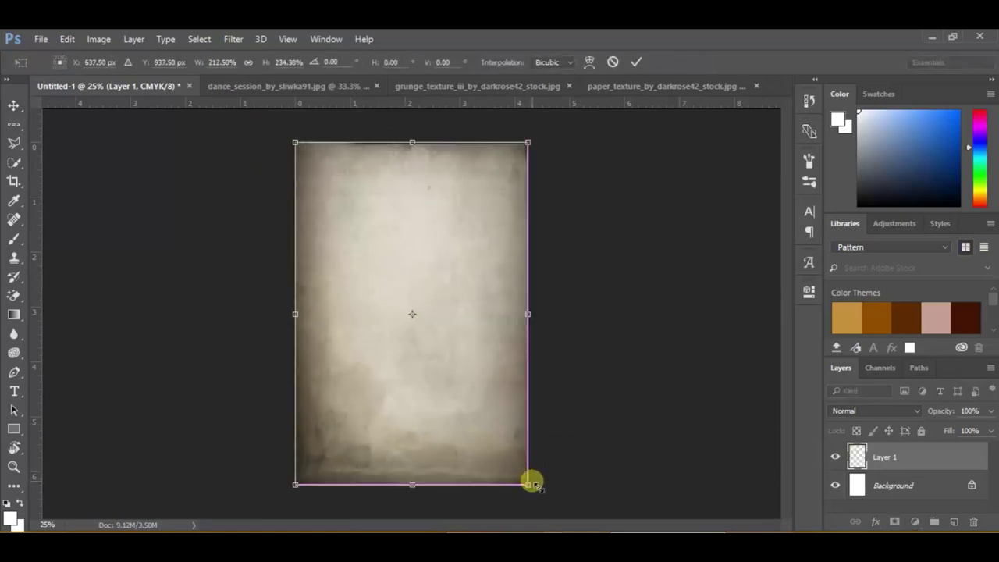
pyautogui.click(636, 62)
# Add the grunge texture on top, stretch it over the canvas, and set it to Multiply.
pyautogui.click(536, 86)
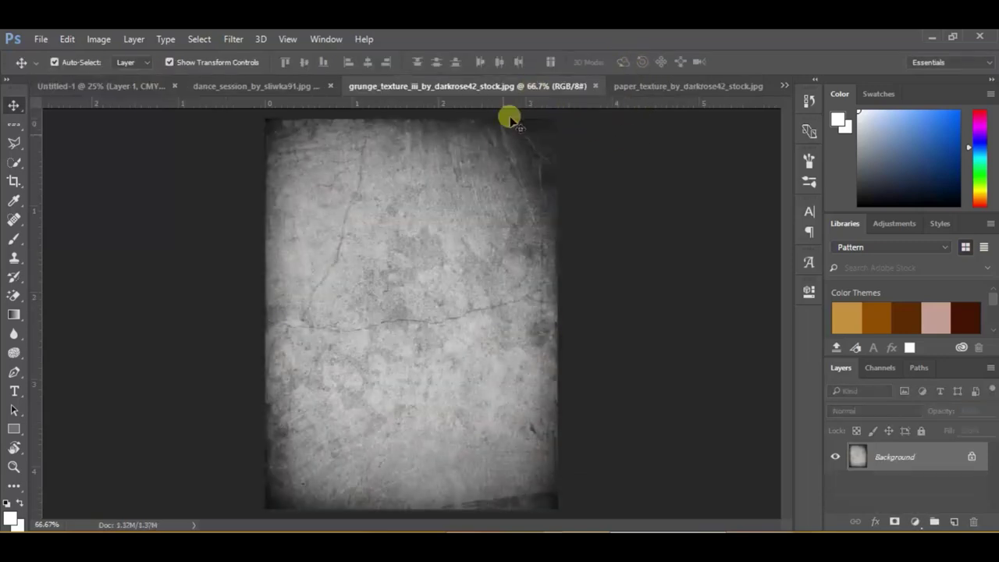
pyautogui.moveTo(499, 205); pyautogui.dragTo(168, 99)
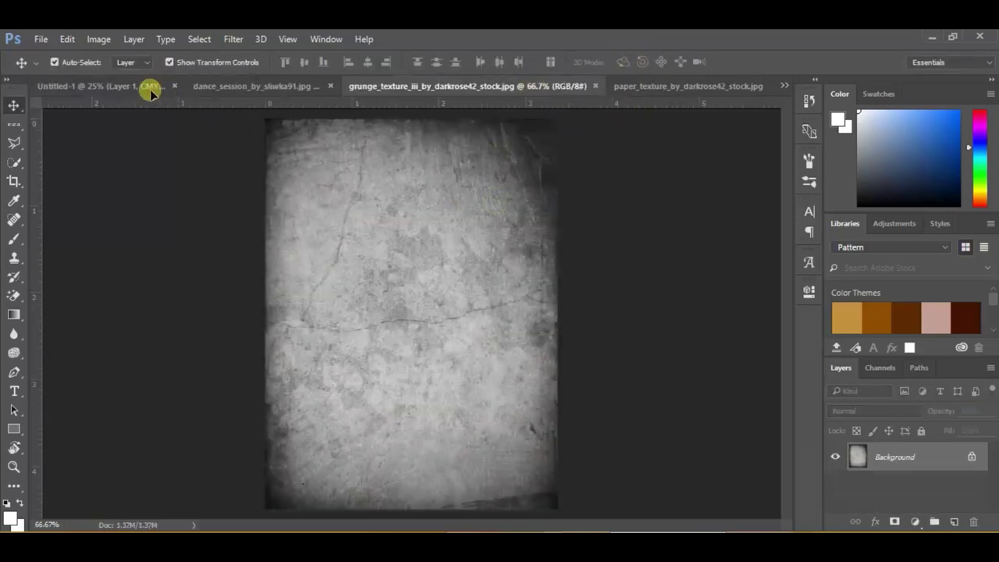
pyautogui.moveTo(150, 92)
pyautogui.mouseDown()
pyautogui.moveTo(435, 268)
pyautogui.moveTo(400, 238)
pyautogui.moveTo(382, 176)
pyautogui.mouseUp()
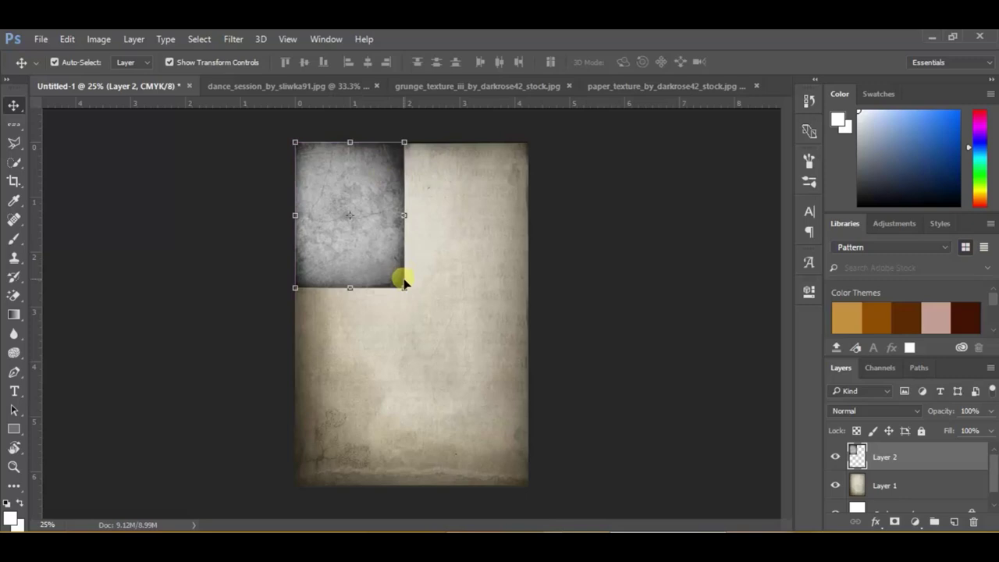
pyautogui.moveTo(404, 285); pyautogui.dragTo(528, 485)
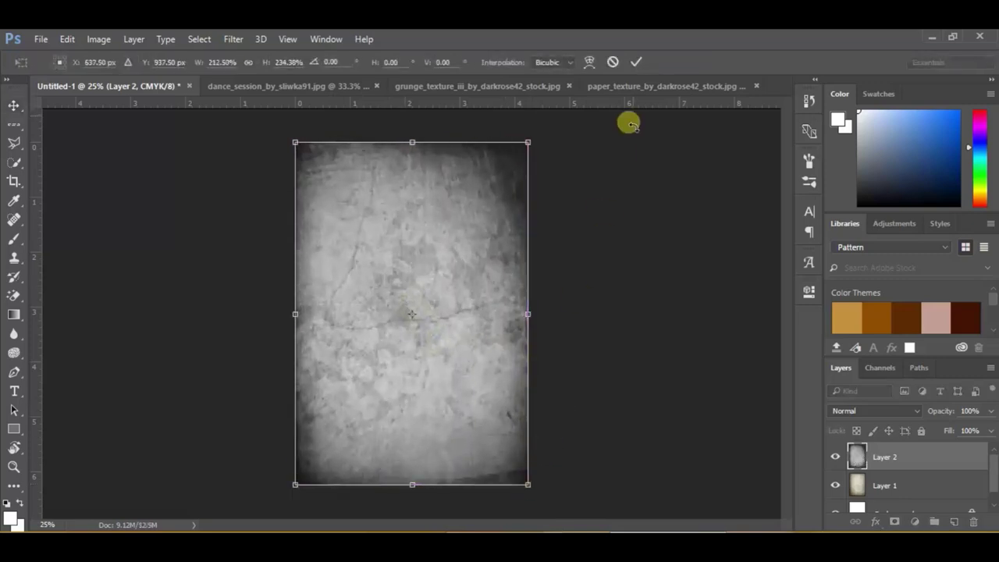
pyautogui.click(632, 64)
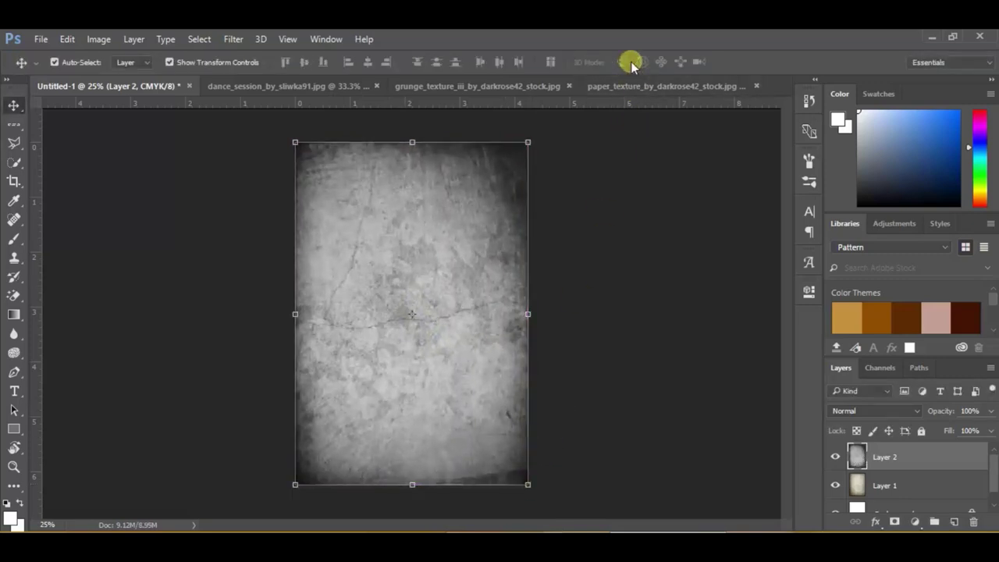
pyautogui.click(233, 61)
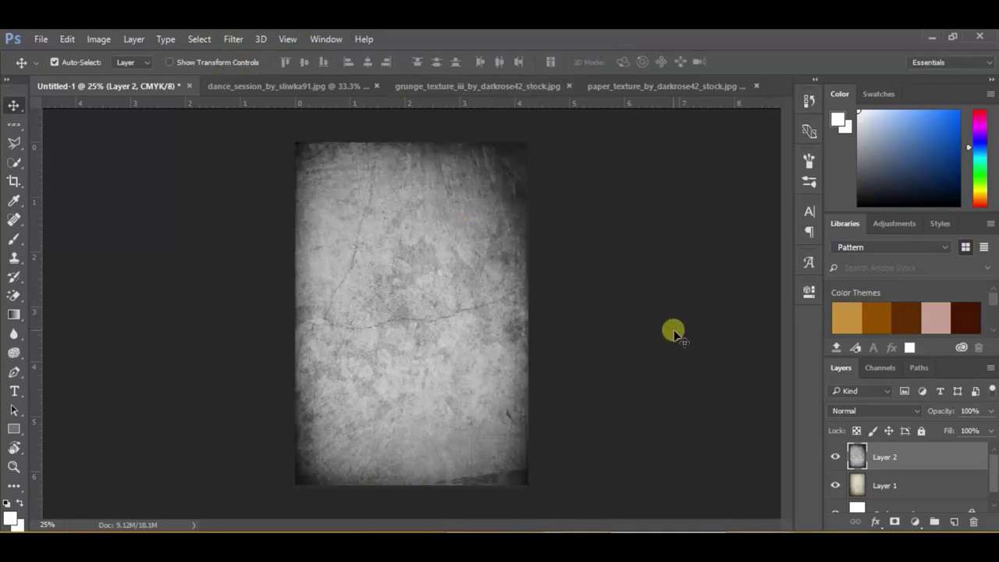
pyautogui.click(854, 412)
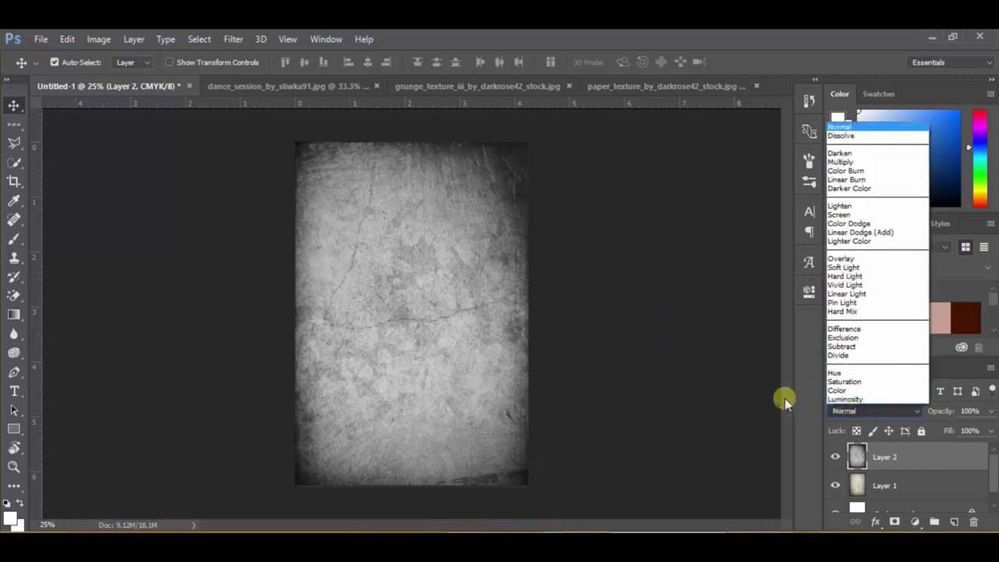
pyautogui.click(873, 163)
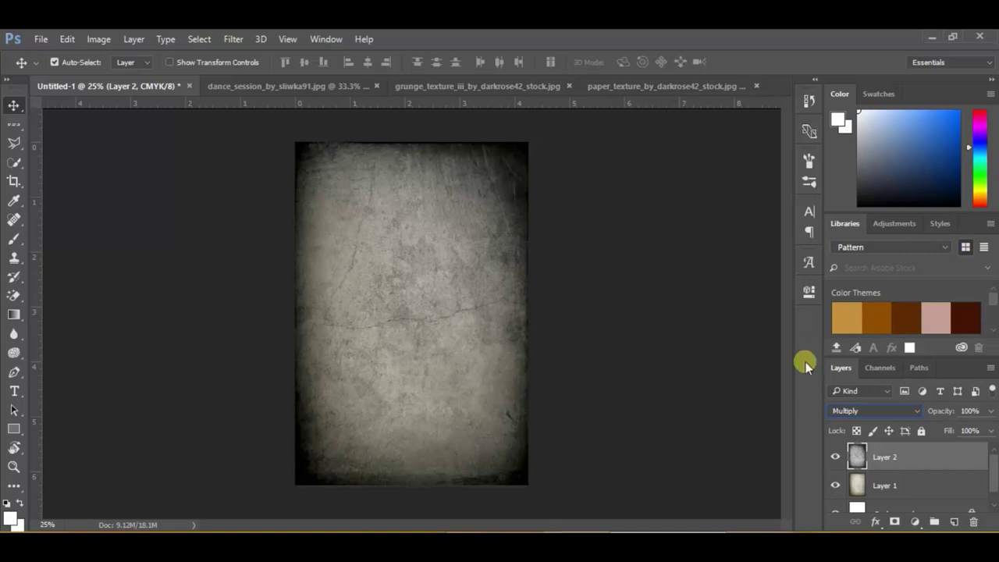
# Add an Abstract Gold-Blue Color Lookup adjustment layer with Lighten blend mode.
pyautogui.click(915, 522)
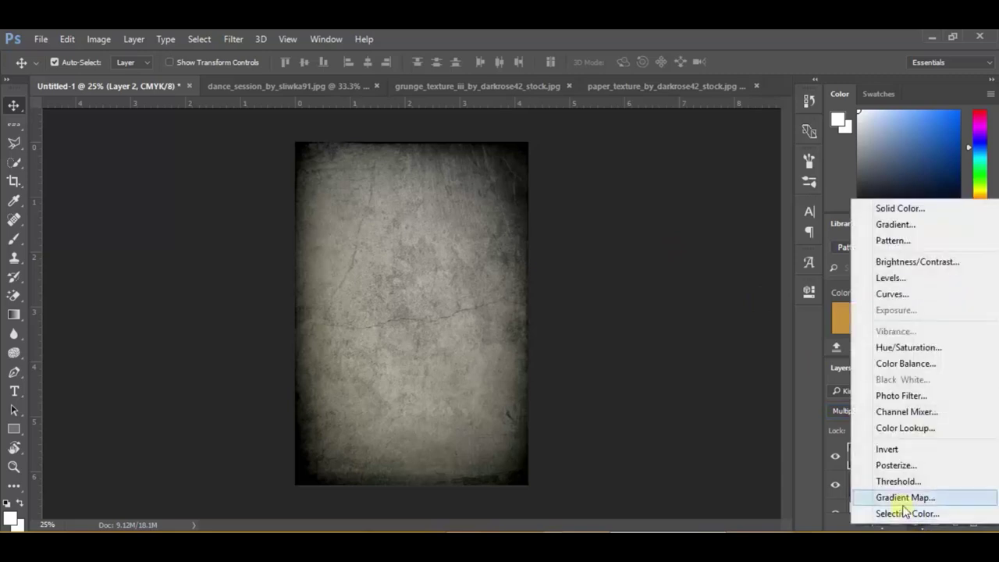
pyautogui.click(924, 428)
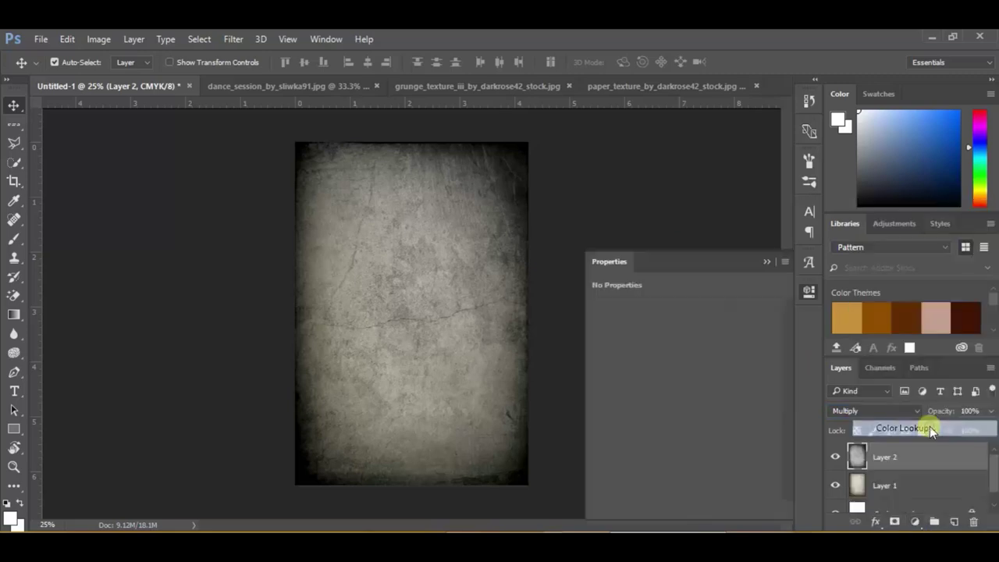
pyautogui.click(745, 325)
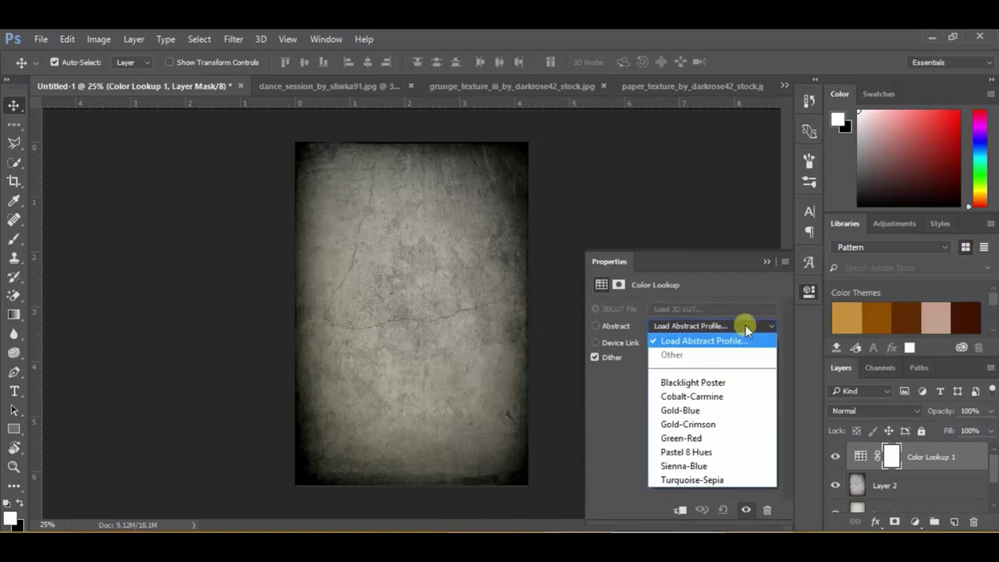
pyautogui.click(702, 410)
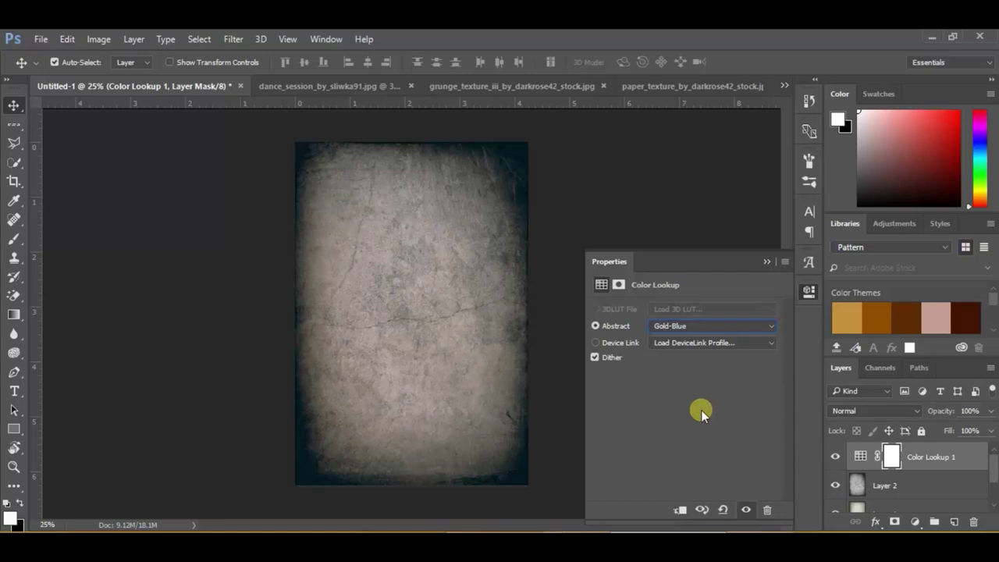
pyautogui.click(845, 410)
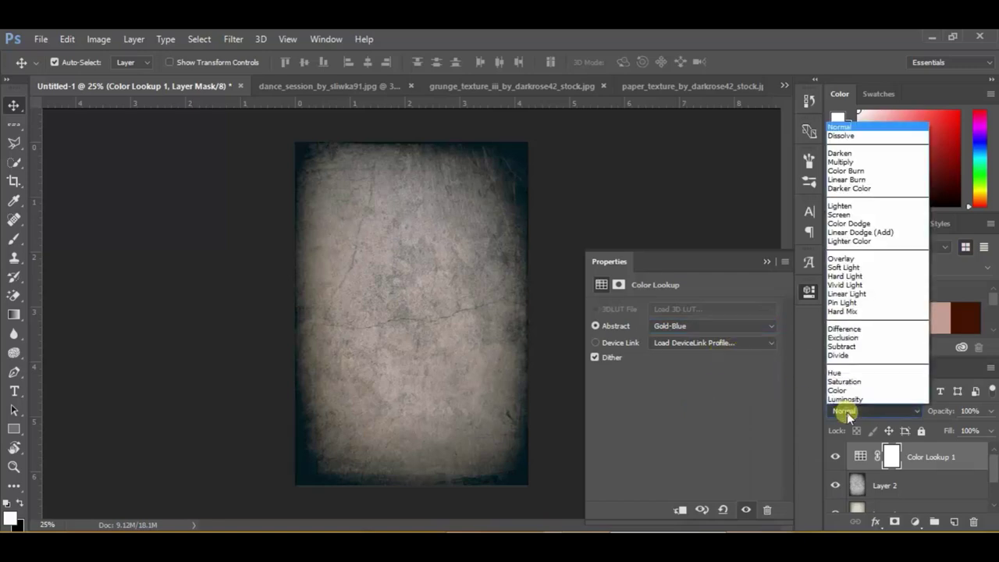
pyautogui.click(897, 207)
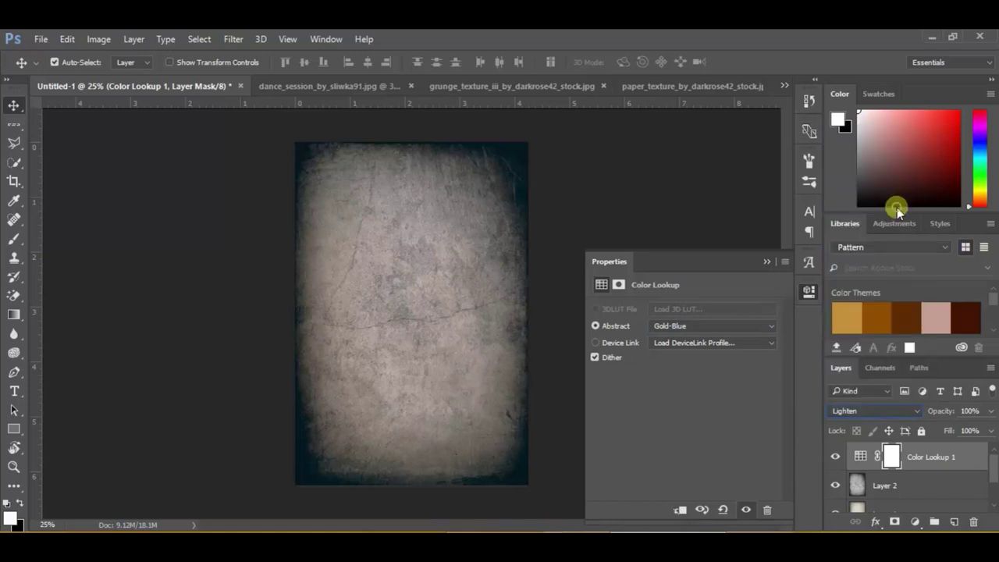
pyautogui.click(765, 260)
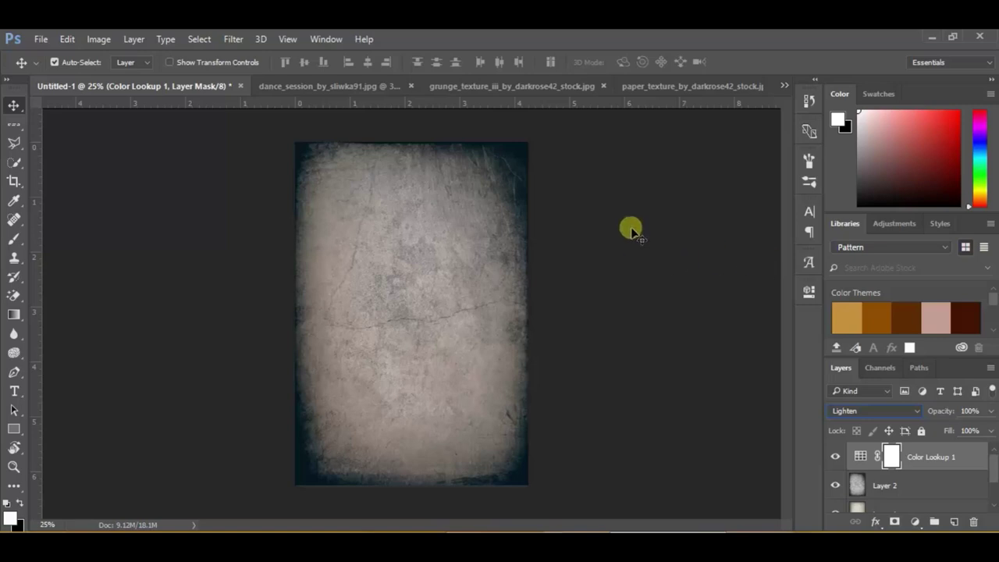
pyautogui.click(351, 87)
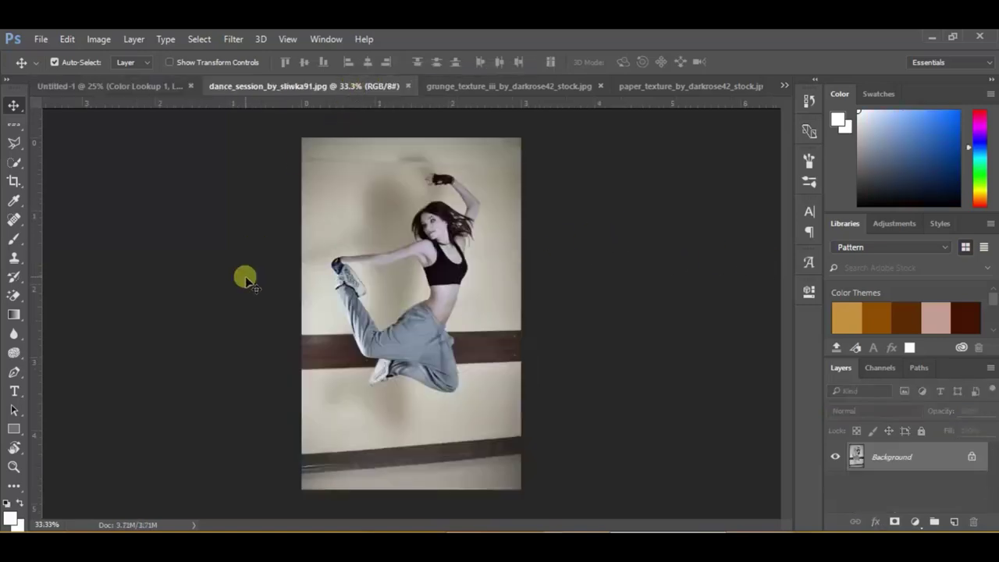
# Quick-select the dancer from face to trousers, including her leg and lower shoe.
pyautogui.click(13, 163)
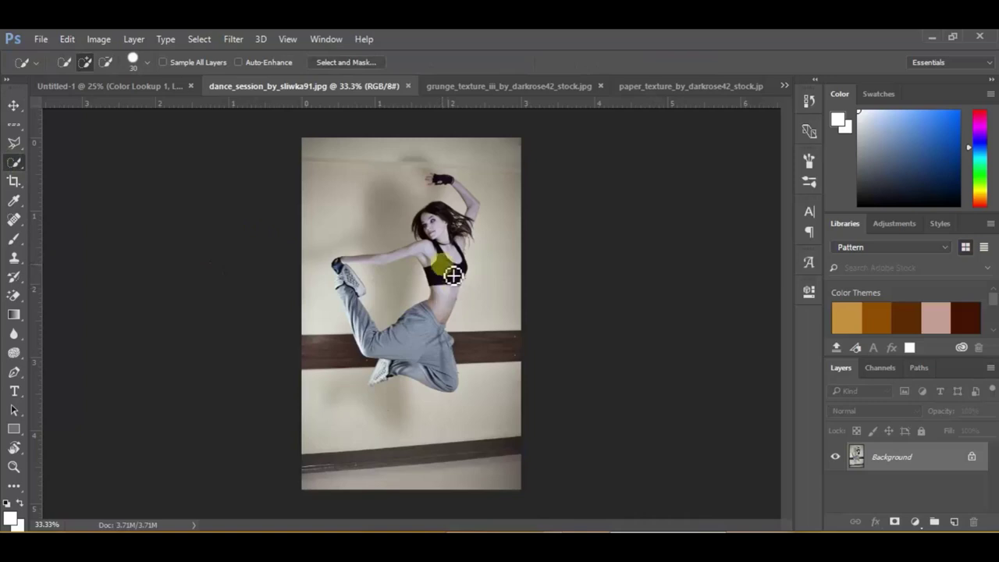
pyautogui.press('z')
pyautogui.click(457, 248)
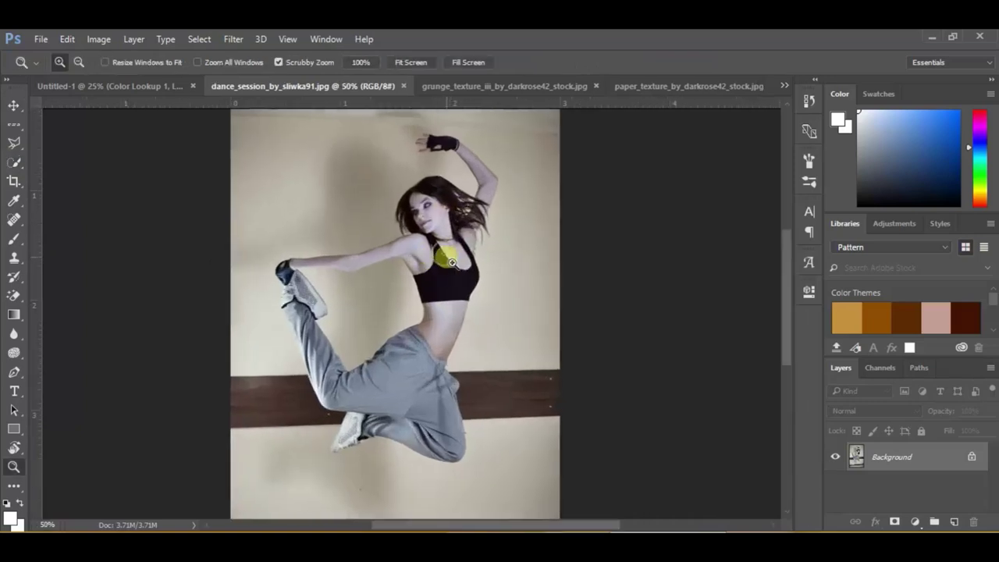
pyautogui.scroll(1, 452, 271)
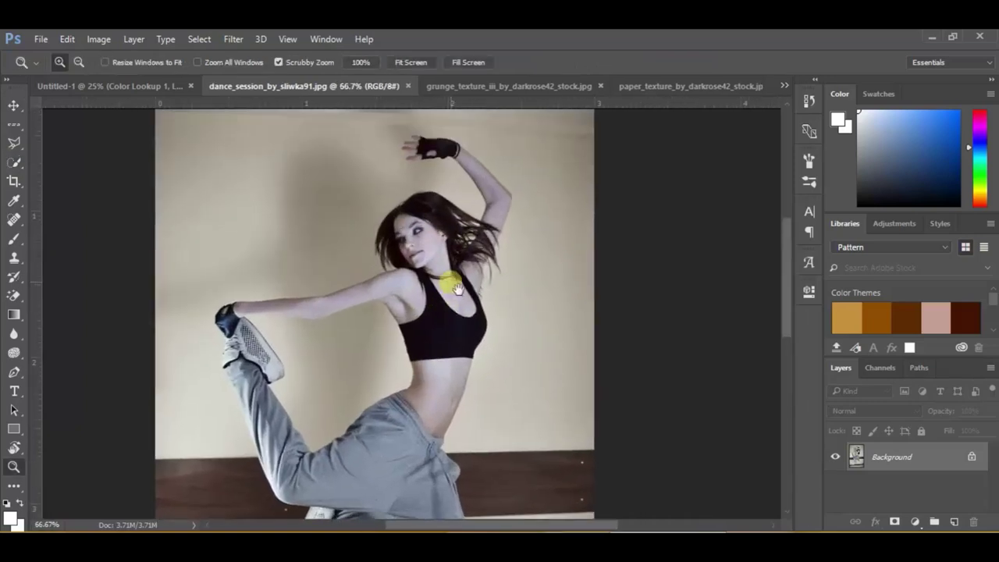
pyautogui.click(15, 164)
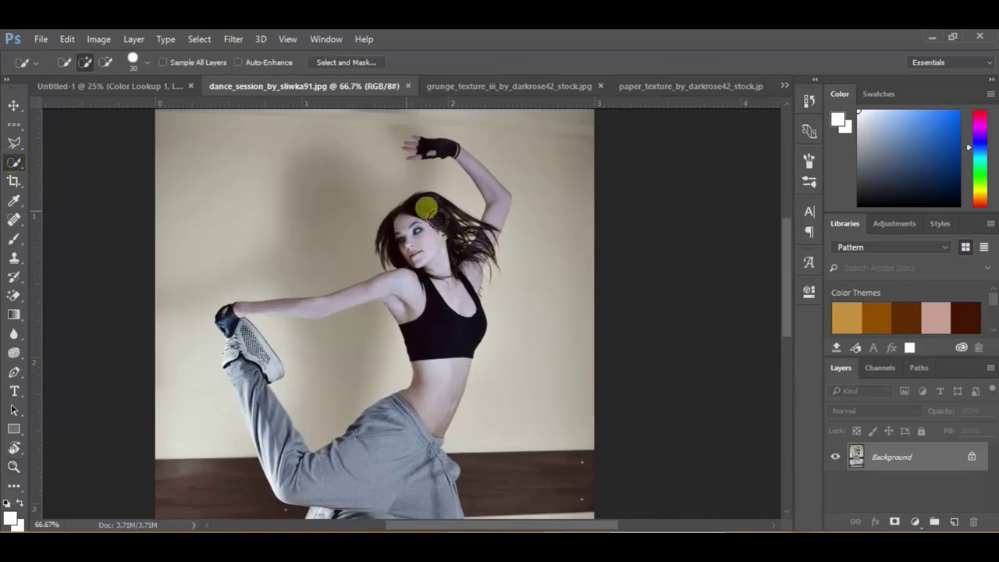
pyautogui.moveTo(444, 265)
pyautogui.mouseDown()
pyautogui.moveTo(461, 379)
pyautogui.moveTo(381, 475)
pyautogui.moveTo(272, 455)
pyautogui.moveTo(270, 428)
pyautogui.moveTo(238, 390)
pyautogui.moveTo(250, 351)
pyautogui.moveTo(281, 377)
pyautogui.moveTo(227, 317)
pyautogui.moveTo(363, 312)
pyautogui.moveTo(471, 284)
pyautogui.moveTo(468, 234)
pyautogui.moveTo(495, 208)
pyautogui.moveTo(495, 190)
pyautogui.moveTo(448, 152)
pyautogui.moveTo(417, 147)
pyautogui.moveTo(421, 154)
pyautogui.mouseUp()
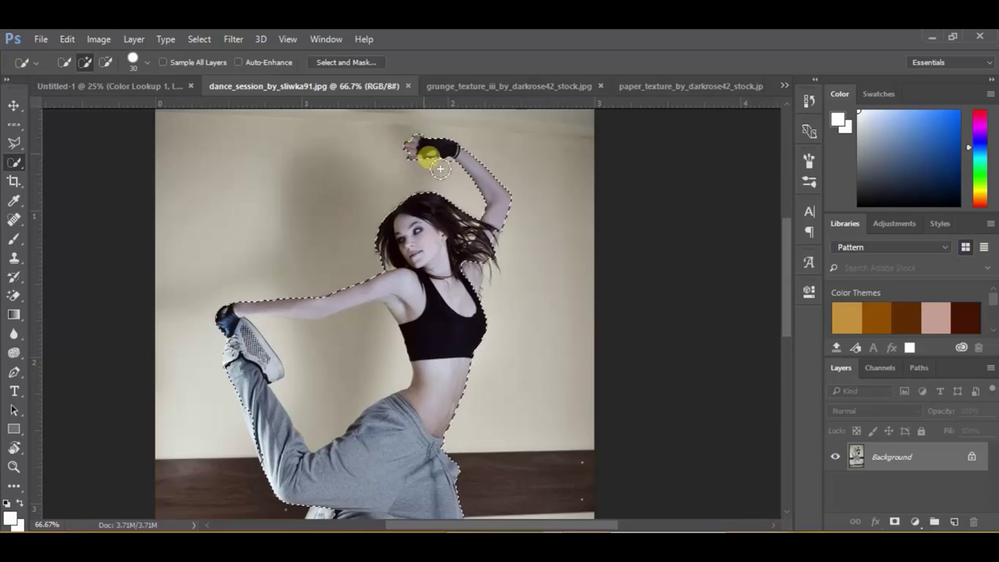
pyautogui.scroll(-2, 458, 341)
pyautogui.scroll(-2, 464, 362)
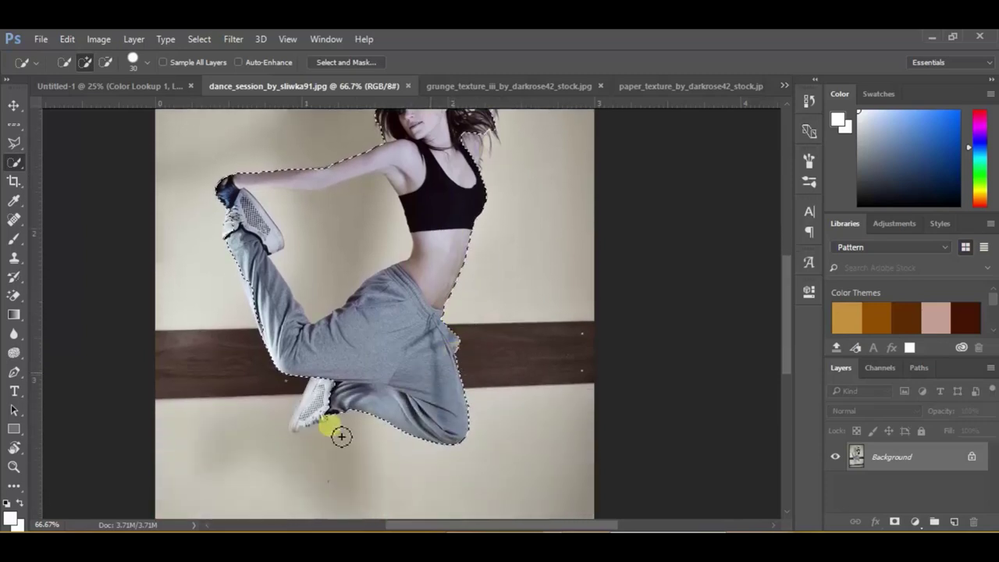
pyautogui.moveTo(331, 419); pyautogui.dragTo(343, 401)
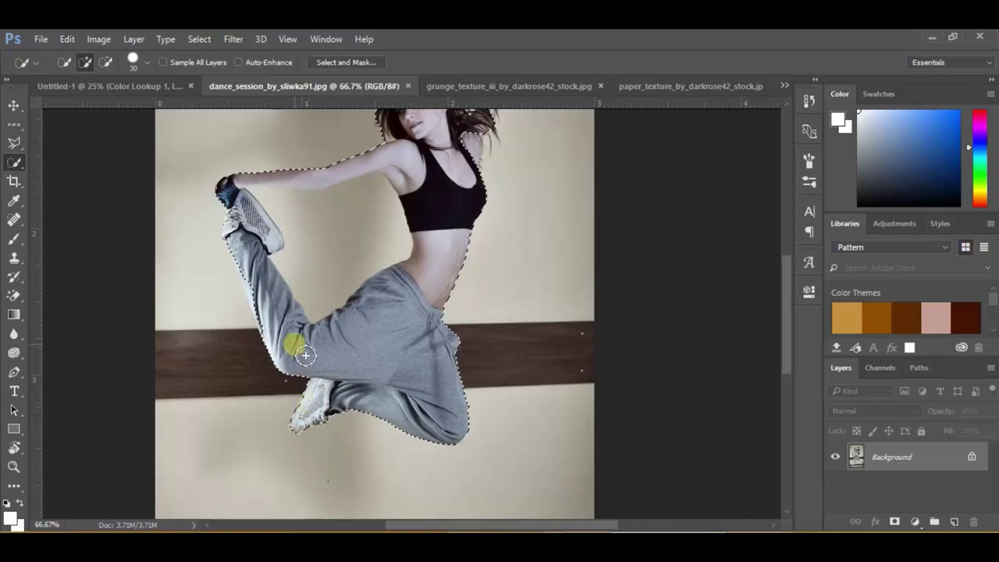
pyautogui.moveTo(261, 291); pyautogui.dragTo(271, 329)
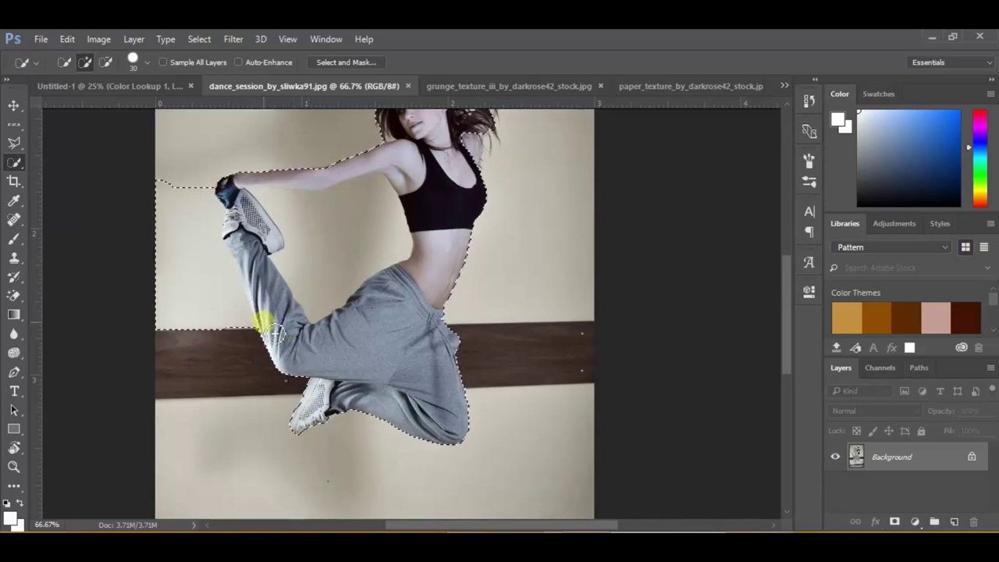
# Subtract the wall near the leg and under the raised arm from the selection.
pyautogui.press('alt')
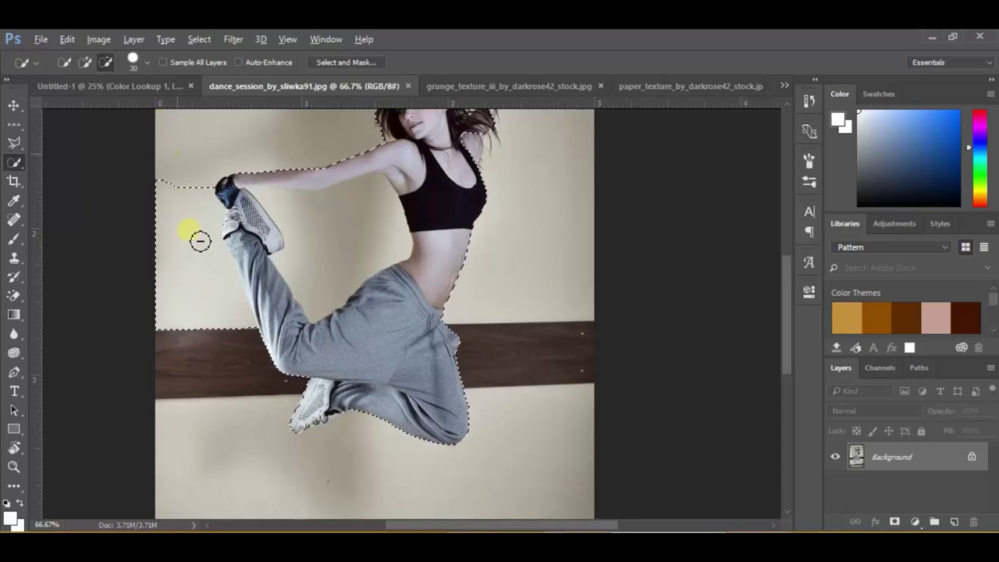
pyautogui.moveTo(201, 329); pyautogui.dragTo(229, 343)
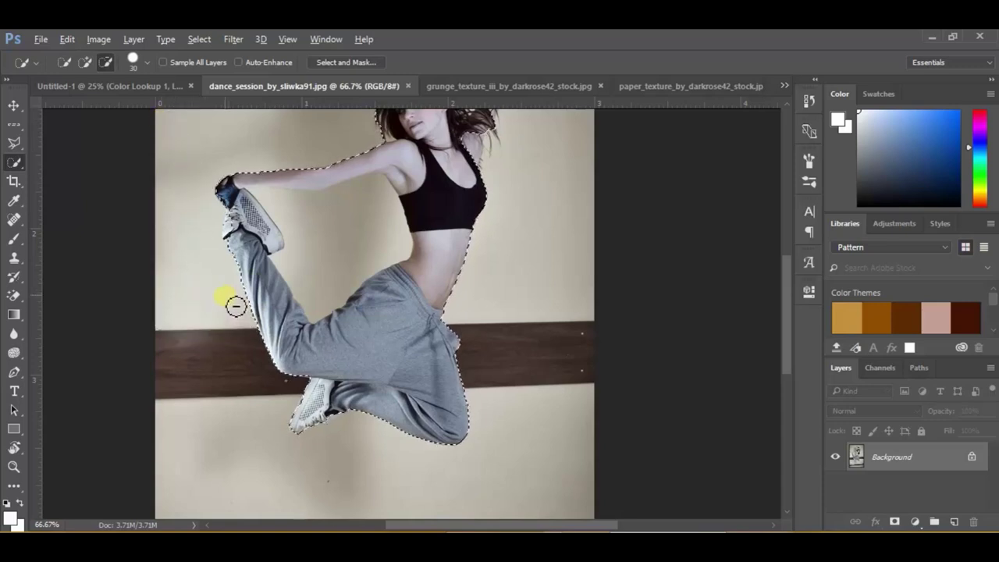
pyautogui.press('alt')
pyautogui.press('alt')
pyautogui.moveTo(238, 277); pyautogui.dragTo(386, 215)
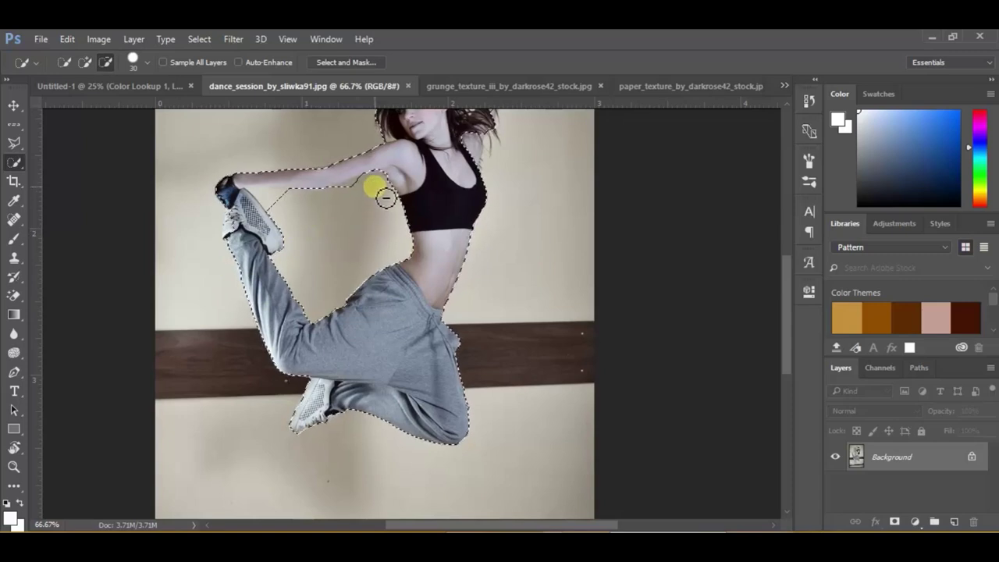
pyautogui.moveTo(385, 215)
pyautogui.mouseDown()
pyautogui.moveTo(355, 208)
pyautogui.moveTo(304, 220)
pyautogui.moveTo(270, 205)
pyautogui.mouseUp()
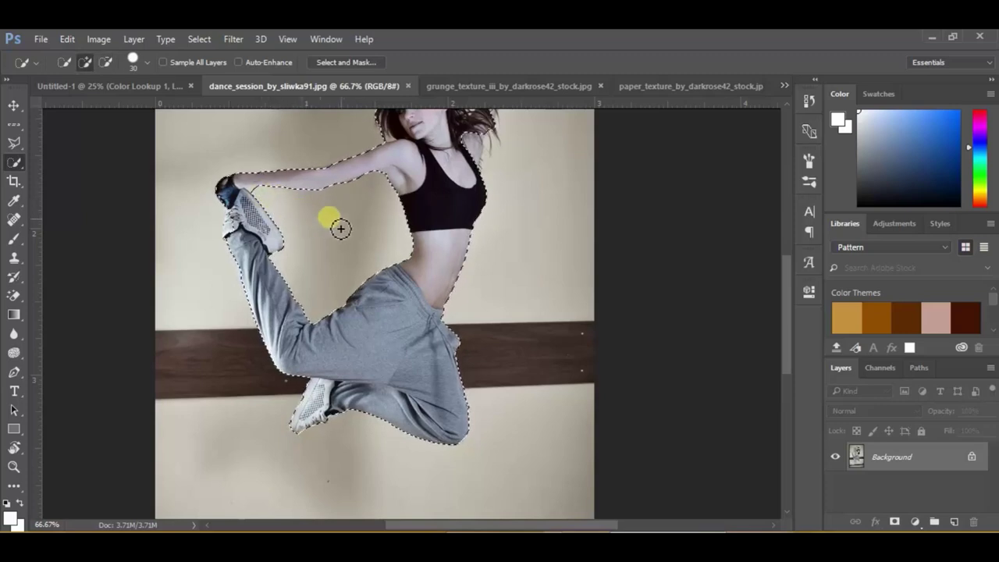
pyautogui.scroll(2, 456, 314)
pyautogui.scroll(2, 454, 308)
pyautogui.scroll(2, 448, 303)
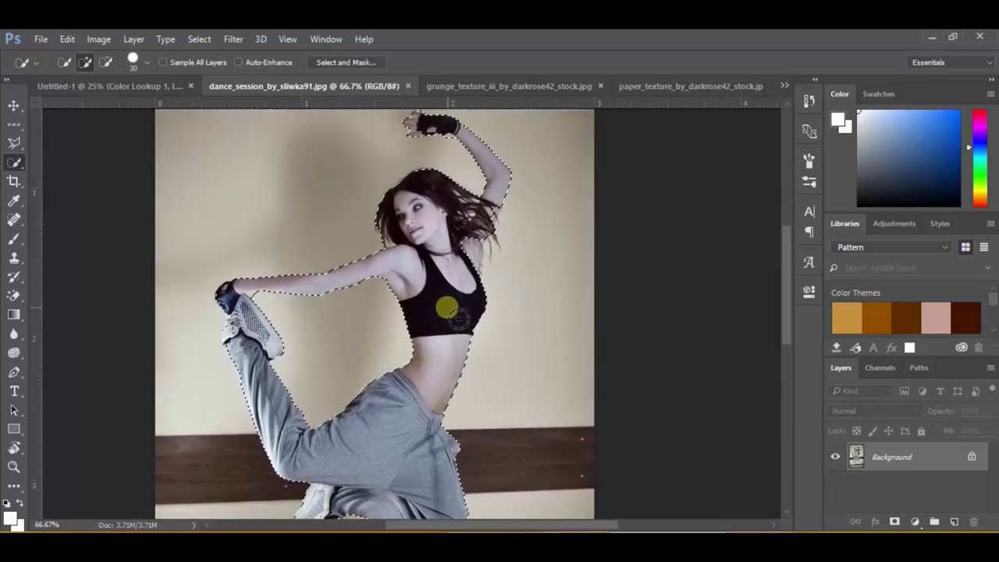
# Refine the selection around her hair and shoulder, then mask out the background.
pyautogui.moveTo(499, 237)
pyautogui.mouseDown()
pyautogui.moveTo(504, 218)
pyautogui.moveTo(500, 238)
pyautogui.mouseUp()
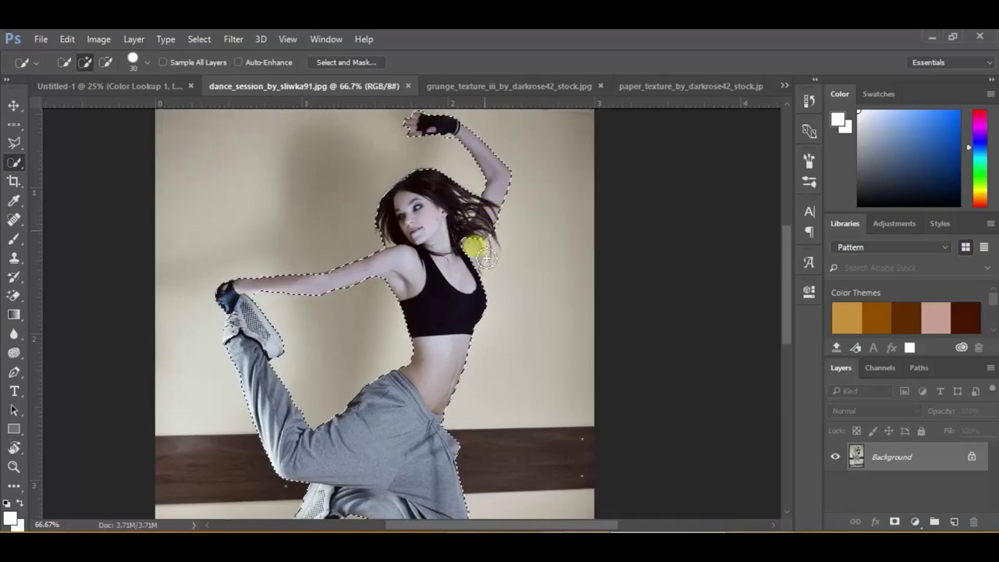
pyautogui.moveTo(485, 258); pyautogui.dragTo(469, 320)
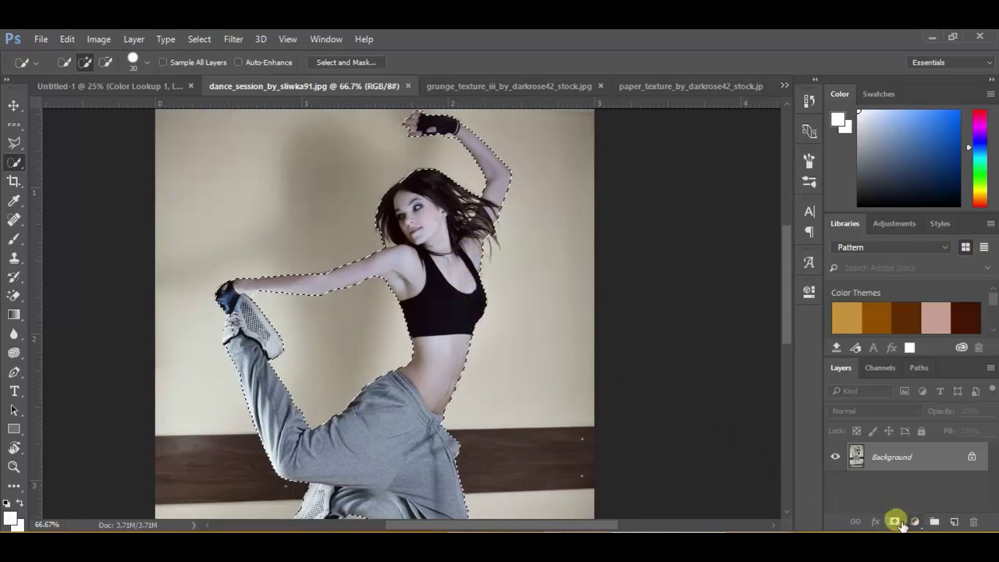
pyautogui.click(895, 521)
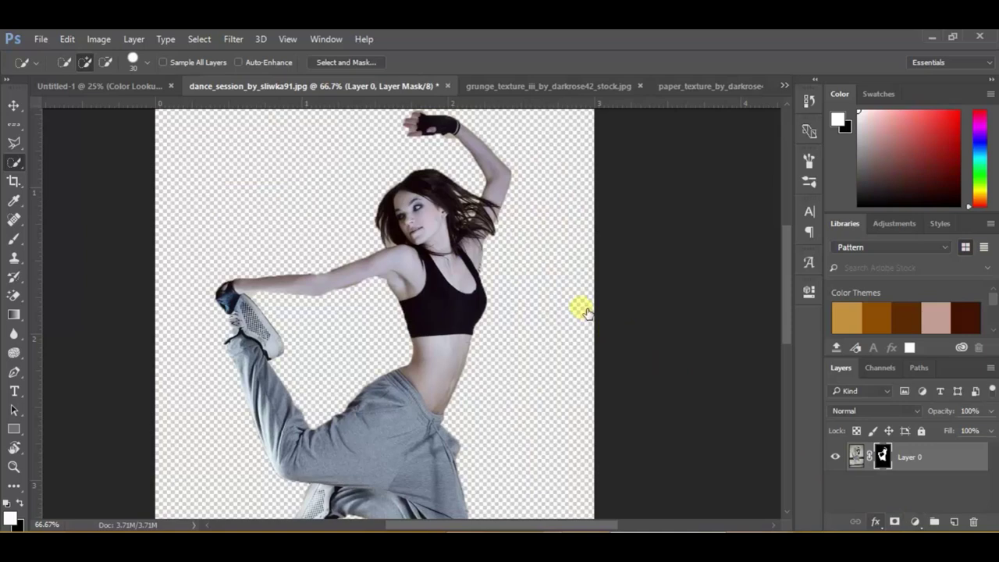
pyautogui.click(15, 109)
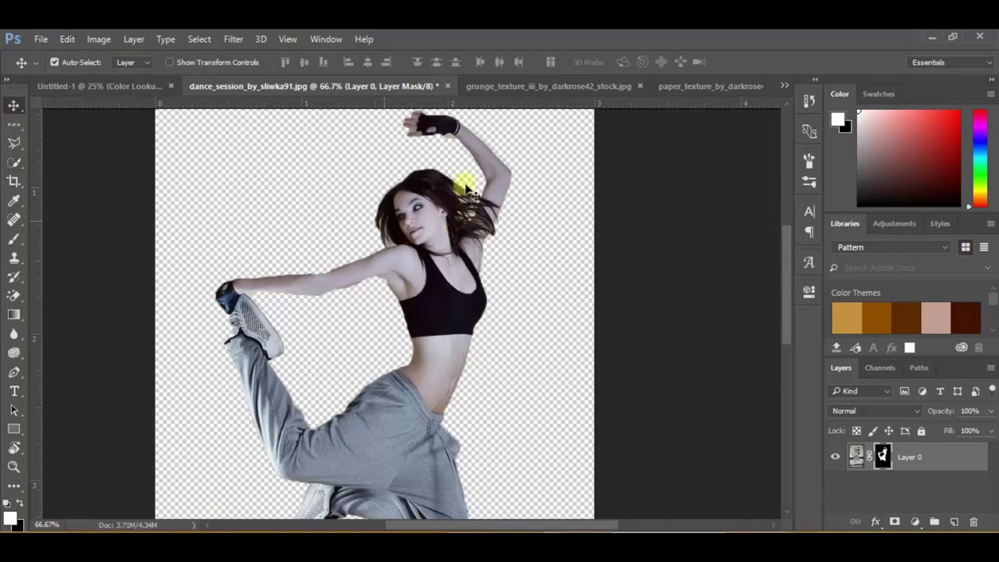
pyautogui.press('z')
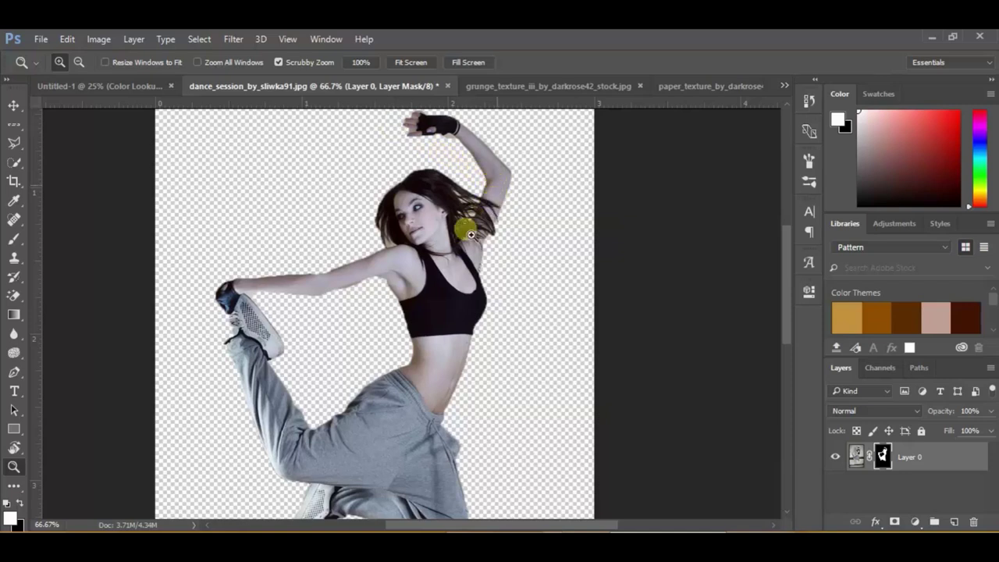
# Zoom into the gloved hand and erase the leftover patch above the fingers.
pyautogui.scroll(3, 470, 235)
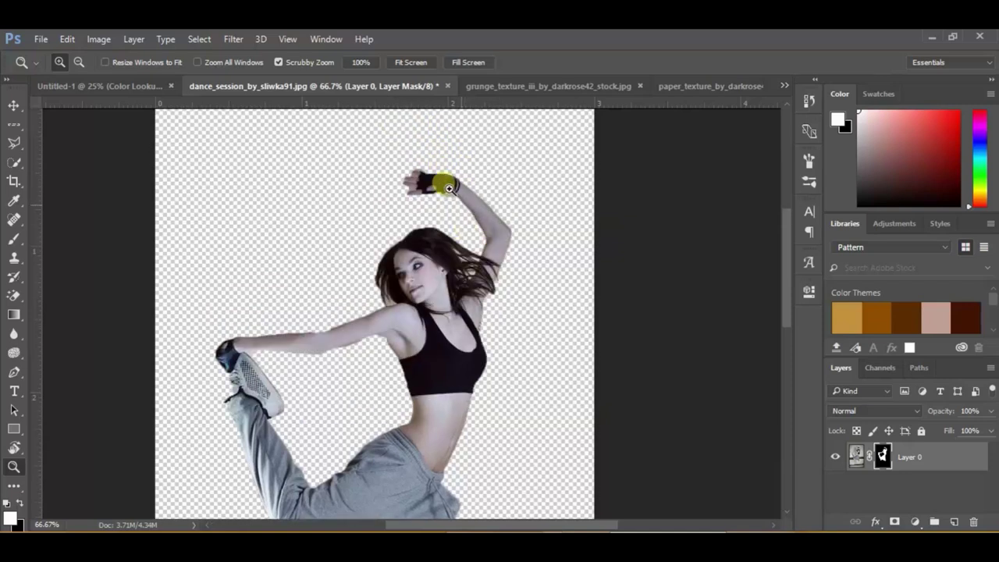
pyautogui.click(448, 188)
pyautogui.click(449, 187)
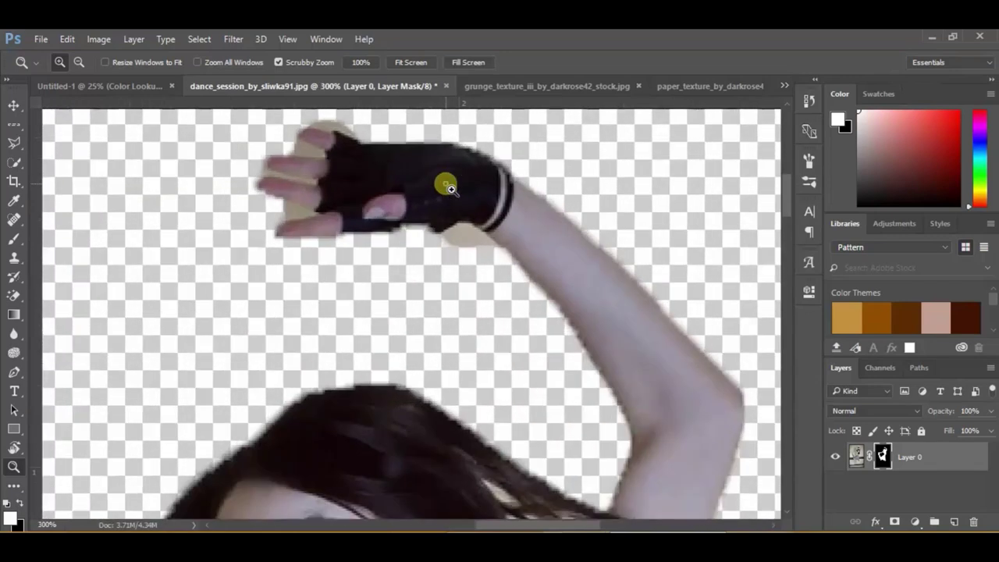
pyautogui.click(440, 187)
pyautogui.moveTo(380, 182); pyautogui.dragTo(455, 297)
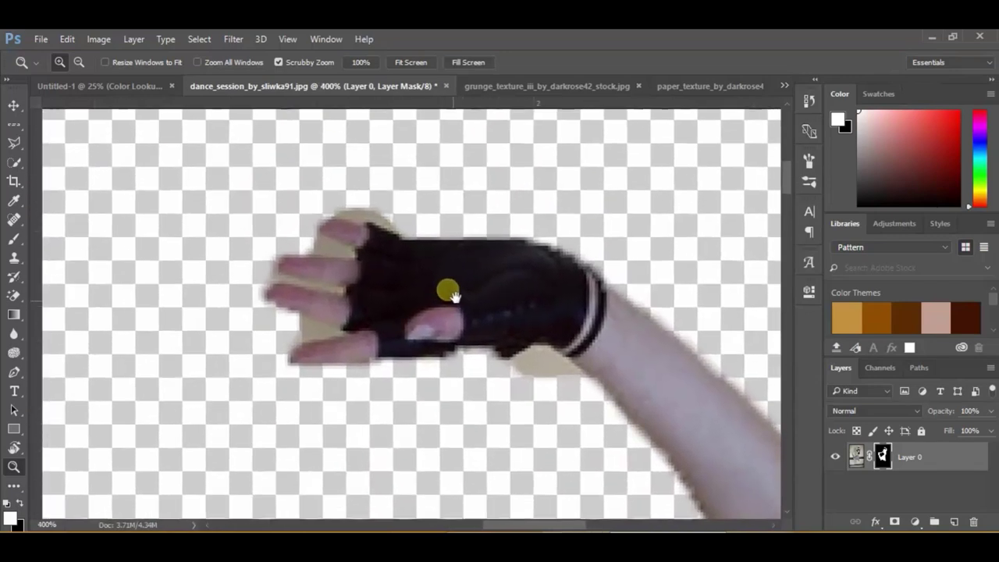
pyautogui.click(14, 143)
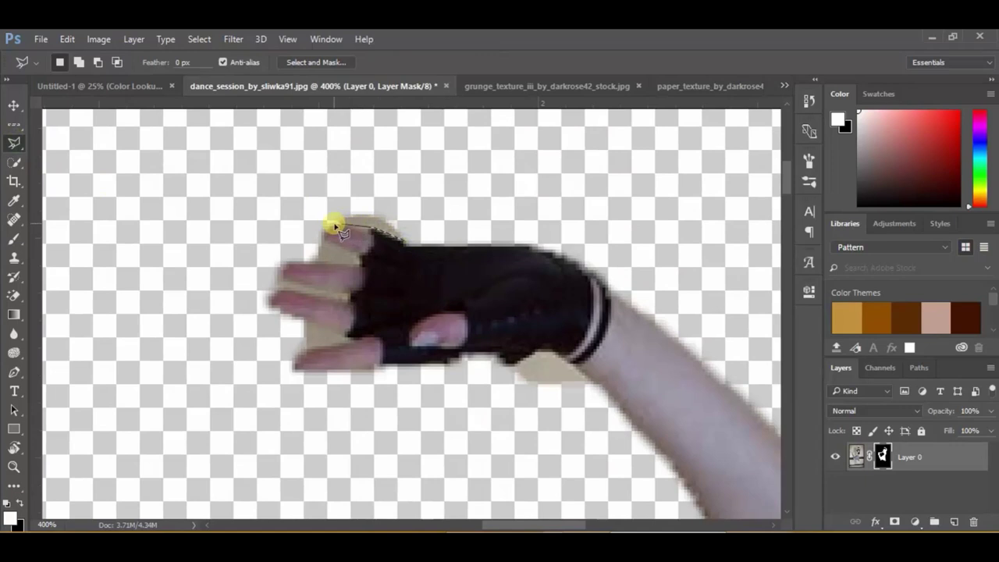
pyautogui.click(348, 202)
pyautogui.click(14, 295)
pyautogui.click(63, 293)
pyautogui.moveTo(364, 216); pyautogui.dragTo(373, 216)
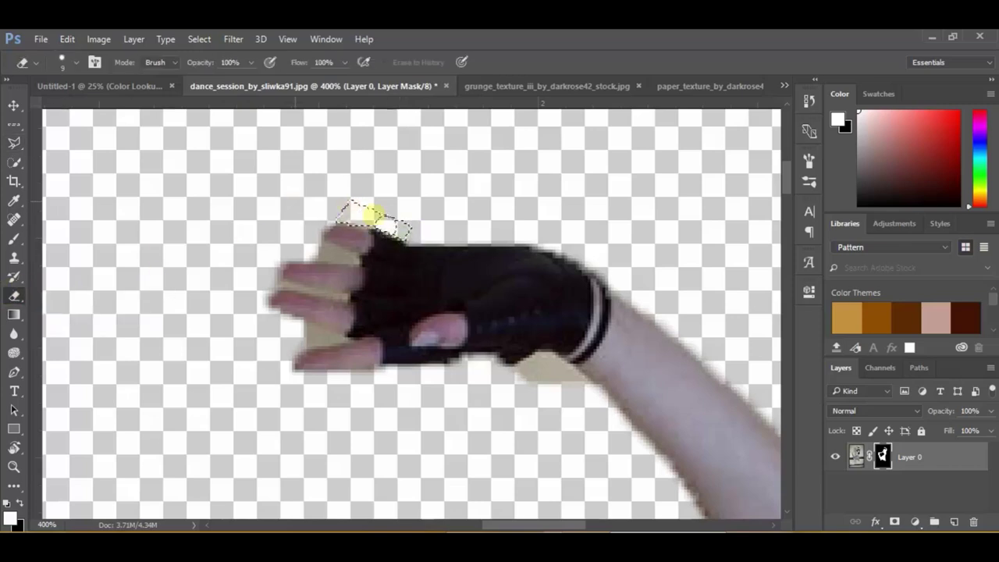
# Erase the wall scrap inside a triangular lasso selection by the fingertips.
pyautogui.click(15, 142)
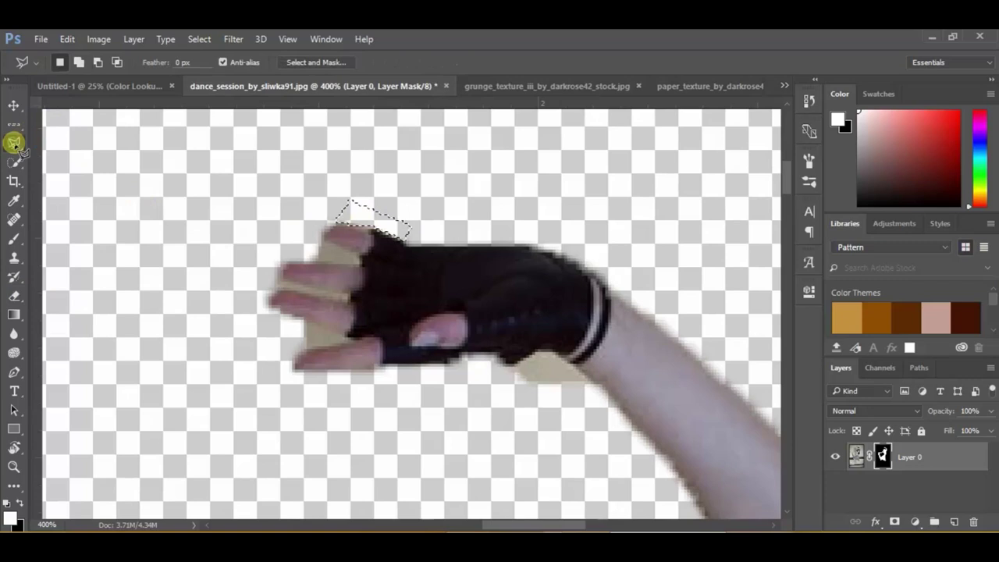
pyautogui.click(317, 236)
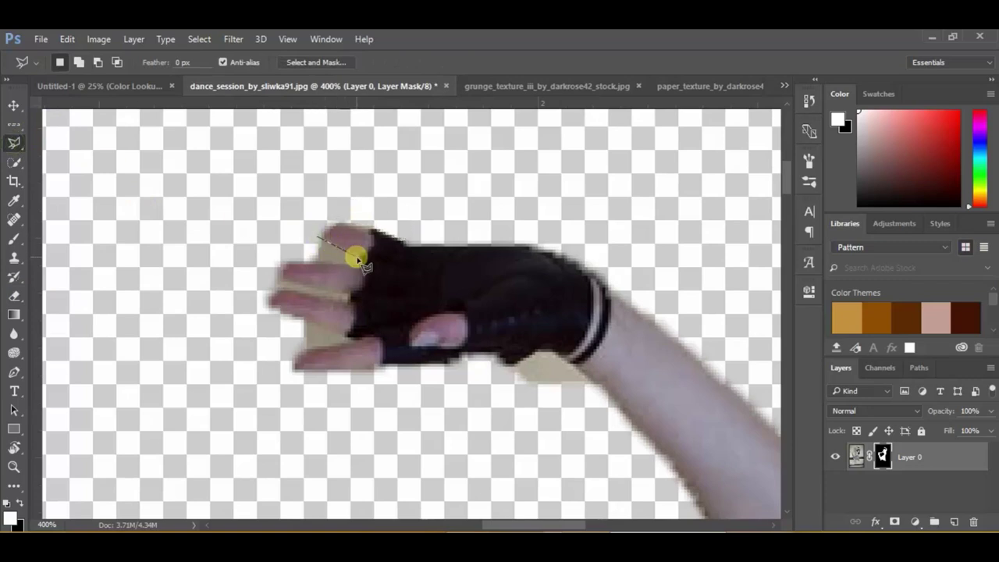
pyautogui.click(359, 262)
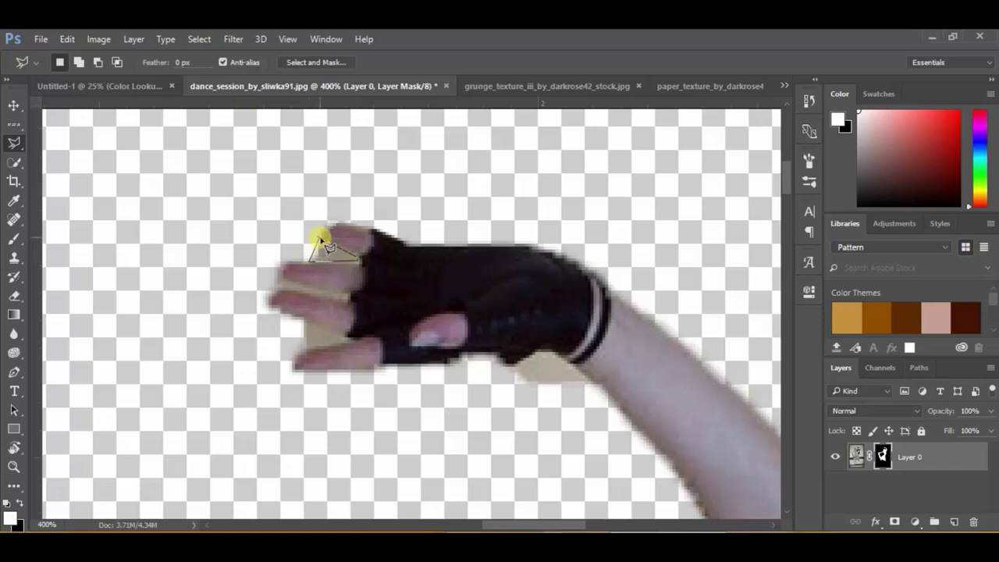
pyautogui.click(317, 237)
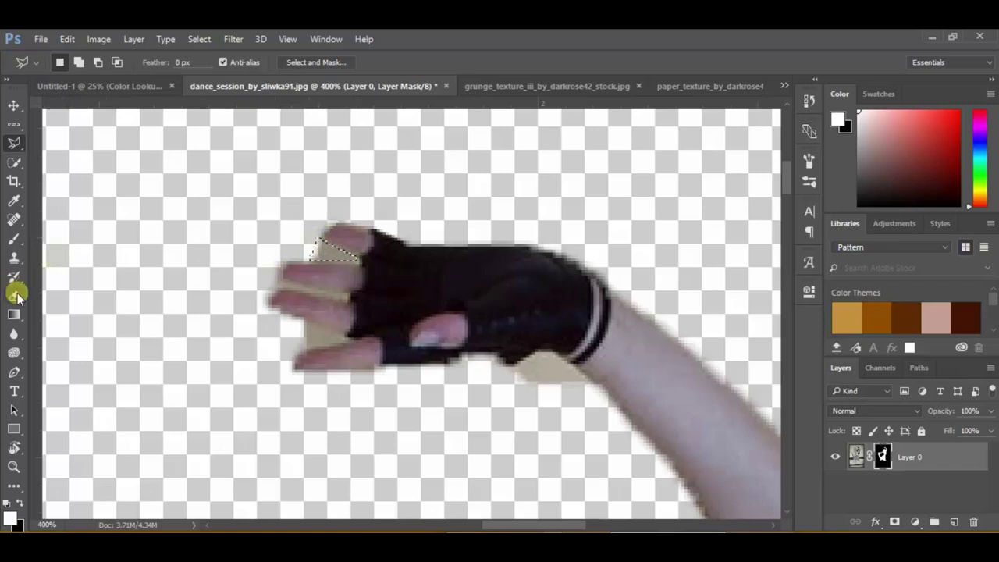
pyautogui.click(14, 290)
pyautogui.moveTo(267, 252)
pyautogui.mouseDown()
pyautogui.moveTo(379, 249)
pyautogui.moveTo(314, 258)
pyautogui.mouseUp()
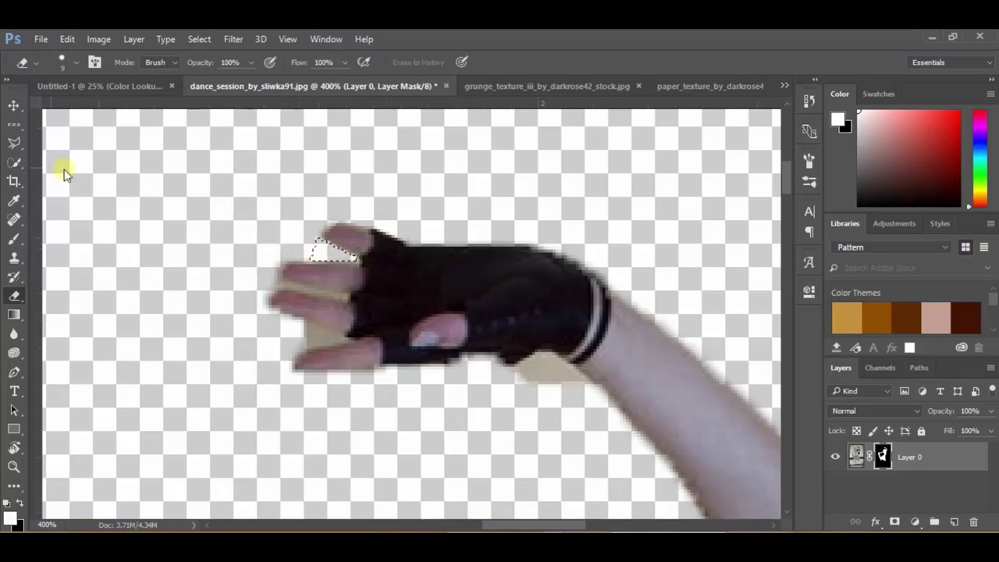
# Deselect and erase the remaining background around the fingertips.
pyautogui.click(14, 142)
pyautogui.rightClick(211, 194)
pyautogui.click(234, 202)
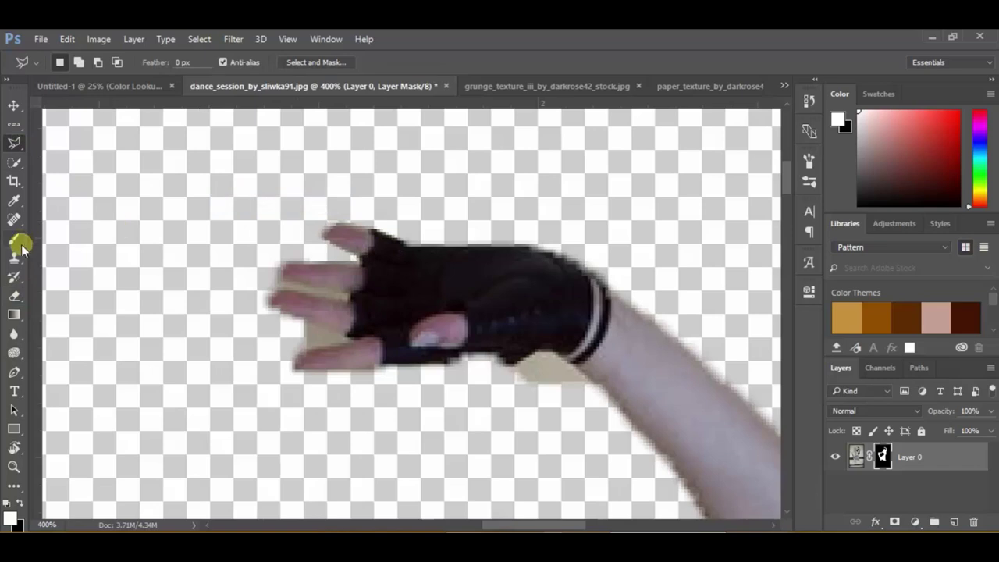
pyautogui.click(14, 294)
pyautogui.moveTo(291, 322); pyautogui.dragTo(308, 328)
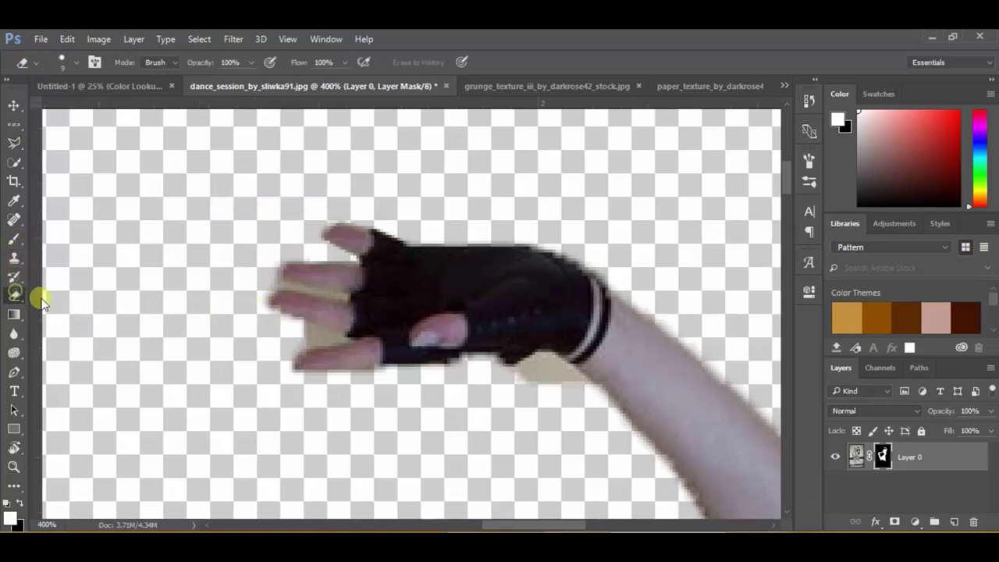
pyautogui.moveTo(40, 297); pyautogui.dragTo(78, 323)
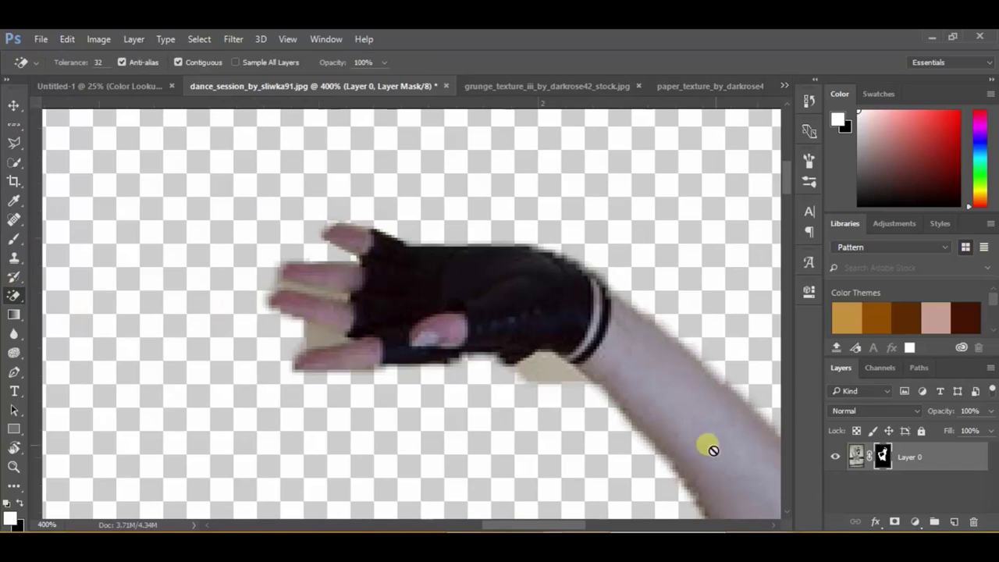
pyautogui.click(856, 459)
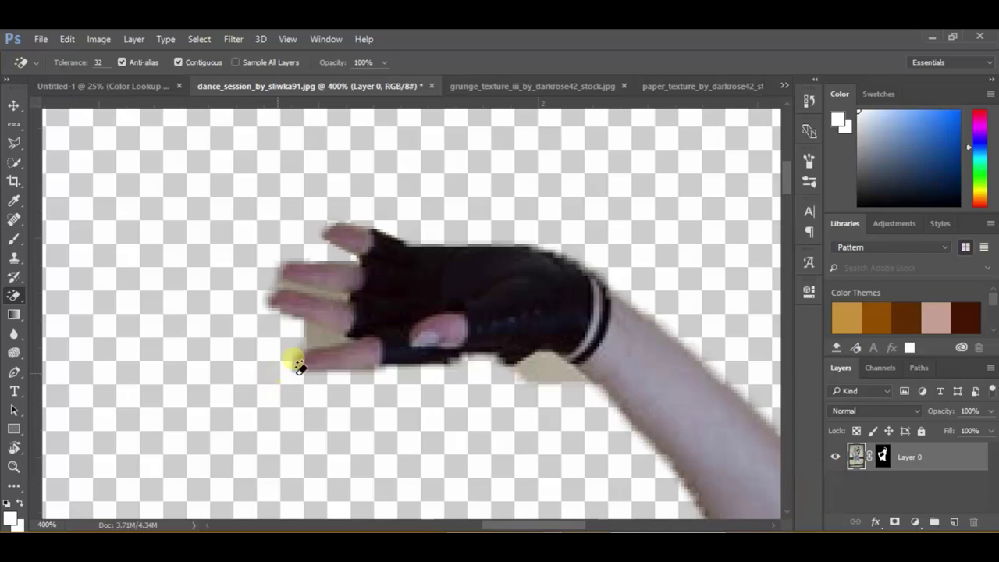
# Erase the background between the lower fingers with a smaller eraser.
pyautogui.click(316, 344)
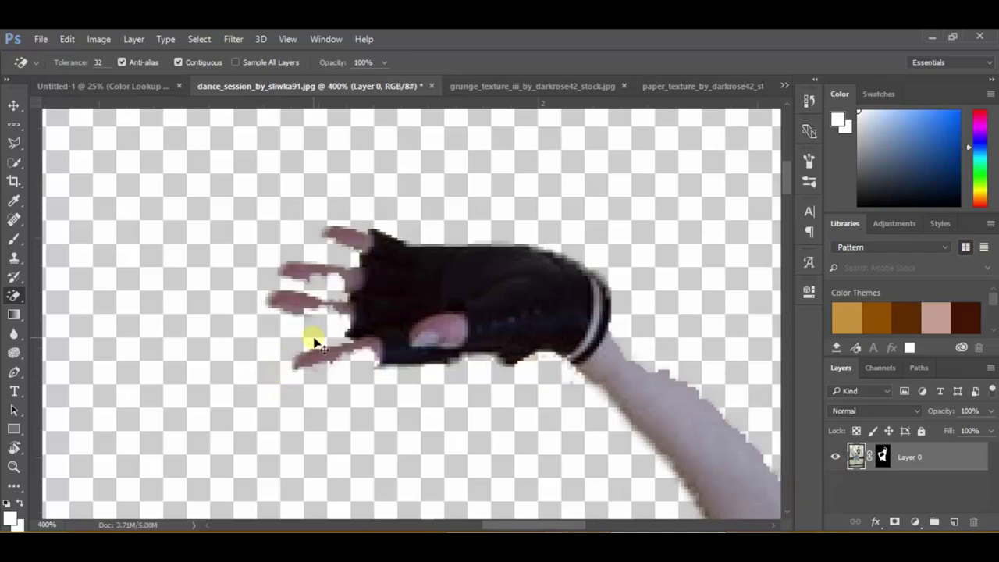
pyautogui.hotkey('ctrl', 'z')
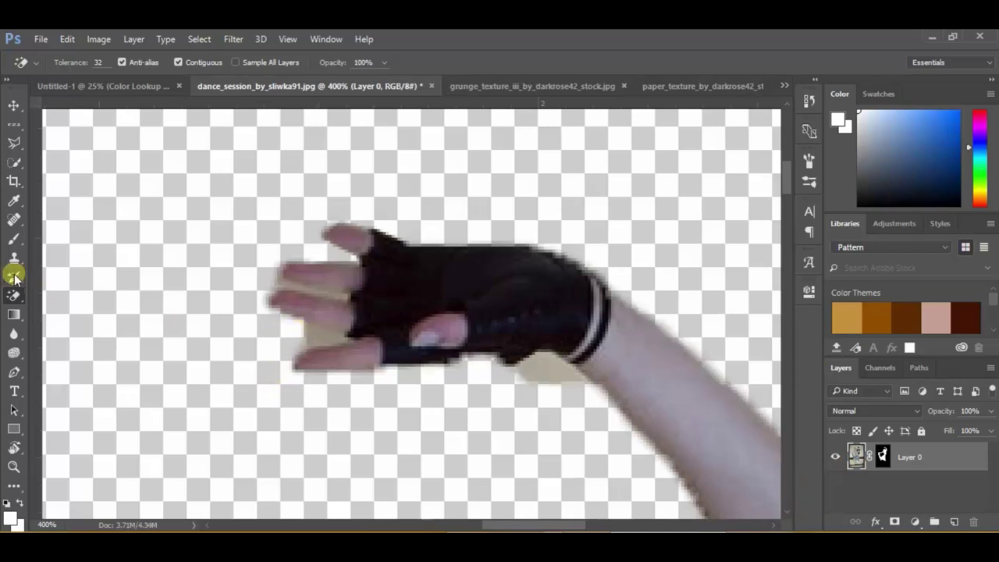
pyautogui.rightClick(14, 294)
pyautogui.click(78, 288)
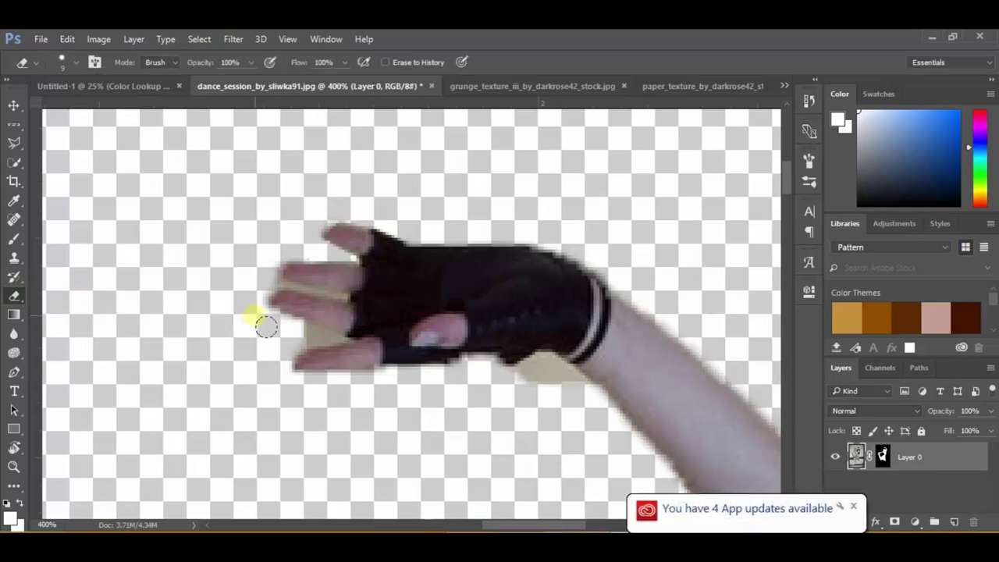
pyautogui.press('[')
pyautogui.press('[')
pyautogui.press('[')
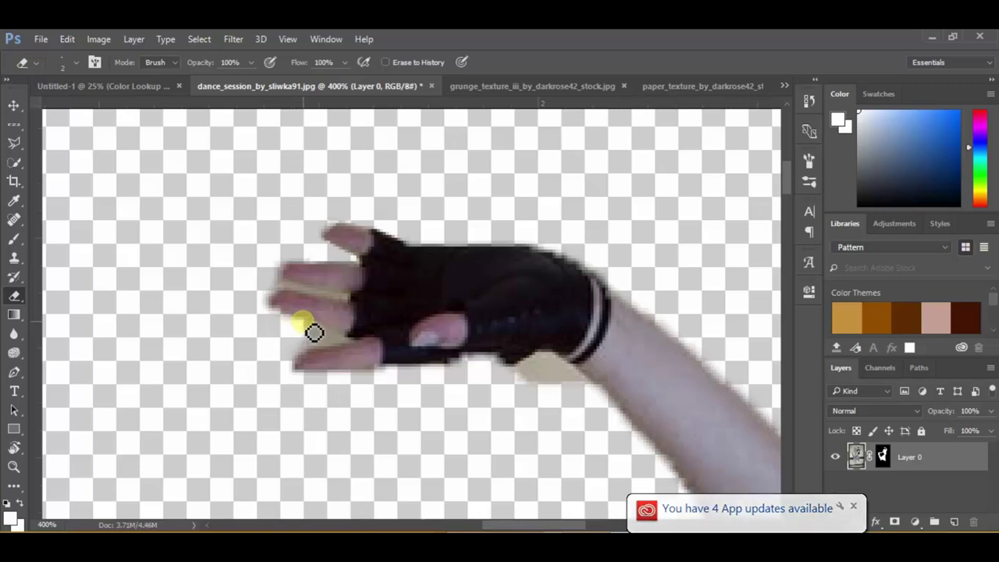
pyautogui.moveTo(355, 343)
pyautogui.mouseDown()
pyautogui.moveTo(313, 359)
pyautogui.moveTo(315, 345)
pyautogui.moveTo(343, 346)
pyautogui.moveTo(314, 342)
pyautogui.moveTo(352, 348)
pyautogui.moveTo(294, 297)
pyautogui.moveTo(362, 307)
pyautogui.mouseUp()
# Erase the leftover beige scrap below the glove cuff.
pyautogui.scroll(-3, 580, 310)
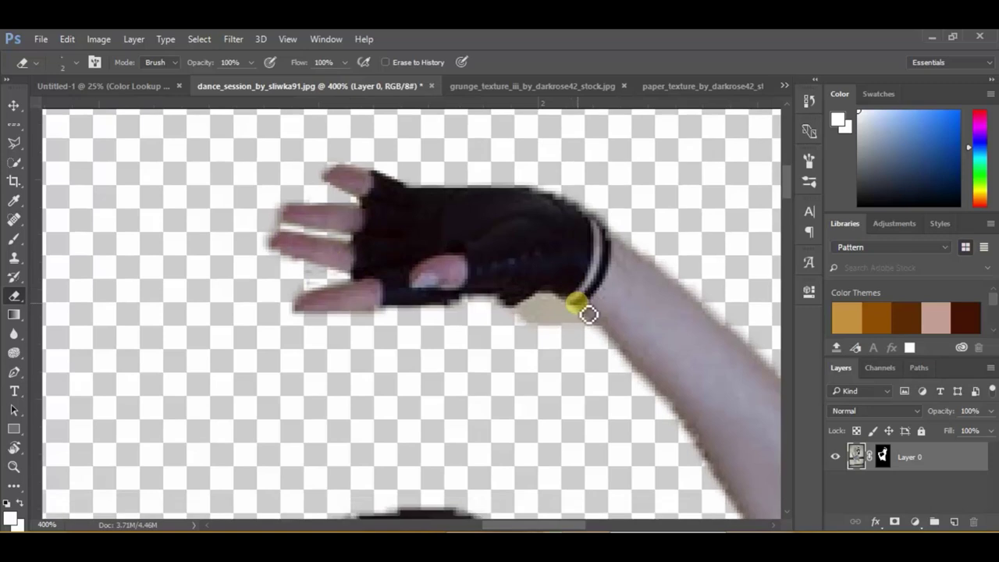
pyautogui.moveTo(576, 326)
pyautogui.mouseDown()
pyautogui.moveTo(551, 312)
pyautogui.moveTo(508, 332)
pyautogui.moveTo(562, 328)
pyautogui.moveTo(540, 320)
pyautogui.moveTo(555, 319)
pyautogui.moveTo(532, 325)
pyautogui.moveTo(598, 335)
pyautogui.moveTo(562, 310)
pyautogui.moveTo(452, 335)
pyautogui.moveTo(504, 312)
pyautogui.moveTo(489, 312)
pyautogui.moveTo(536, 330)
pyautogui.mouseUp()
pyautogui.scroll(-2, 536, 330)
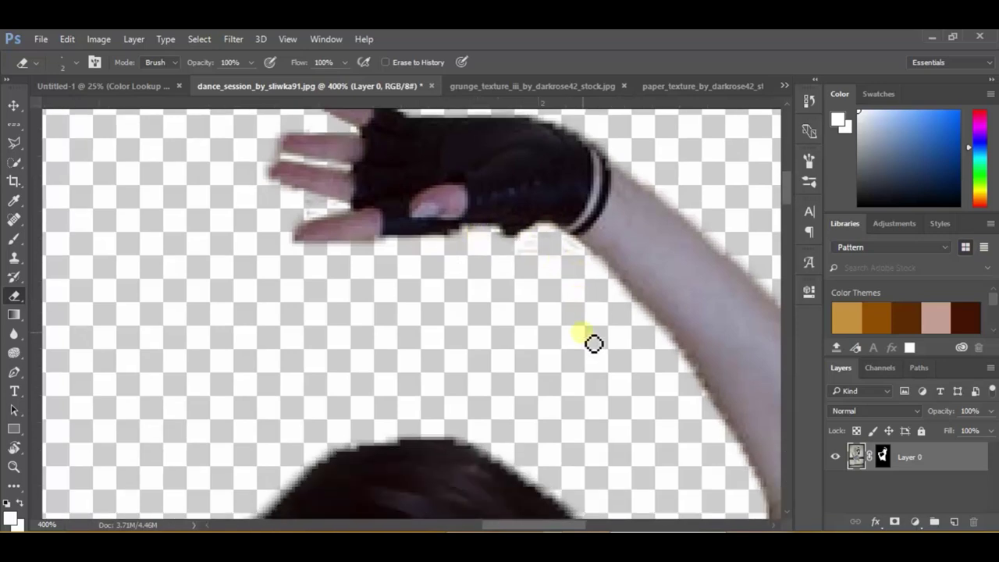
pyautogui.press('z')
pyautogui.keyDown('alt'); pyautogui.click(541, 300); pyautogui.keyUp('alt')
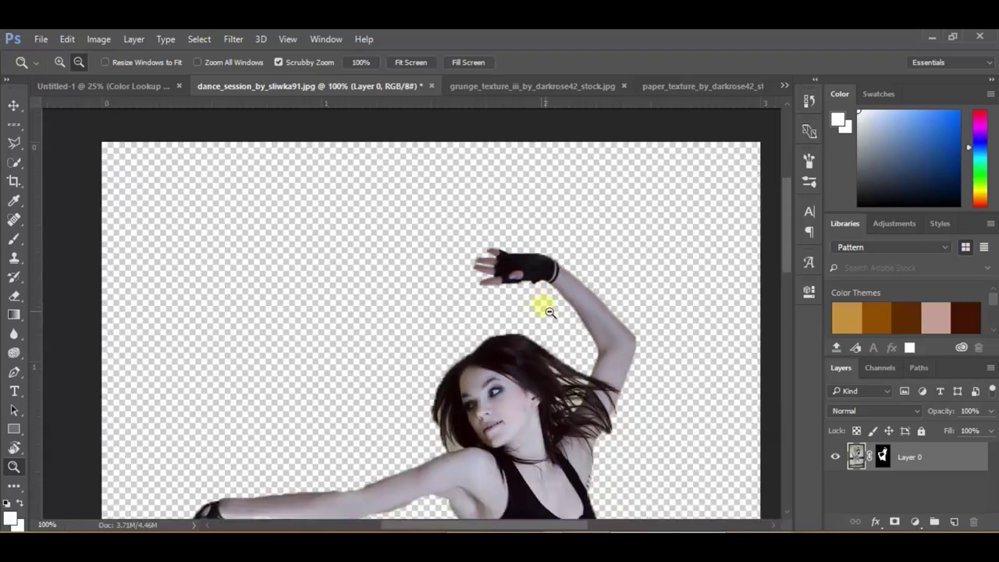
# Zoom onto the shoulder and erase the background fringe along the hair edge.
pyautogui.keyDown('alt'); pyautogui.click(550, 351); pyautogui.keyUp('alt')
pyautogui.click(478, 425)
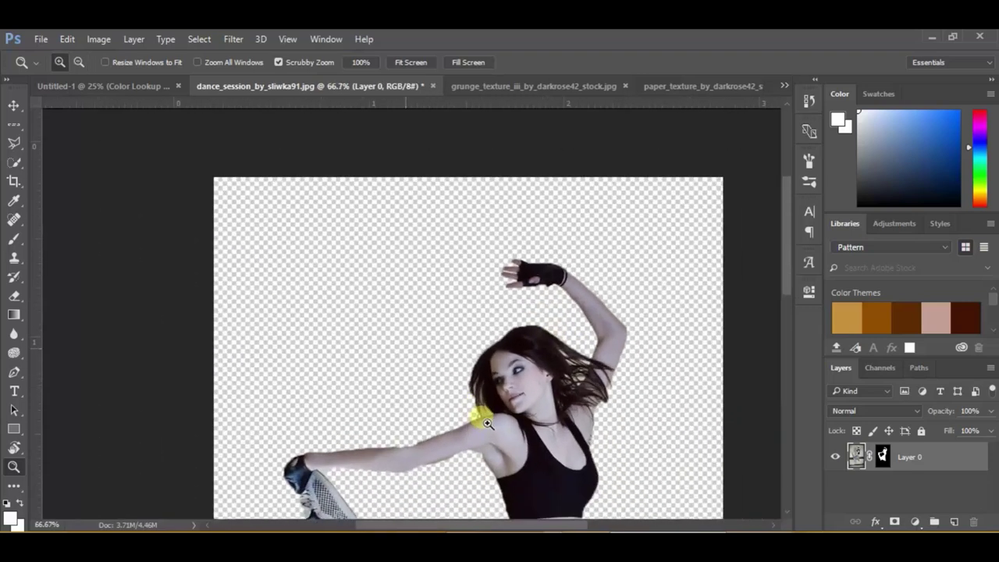
pyautogui.click(487, 422)
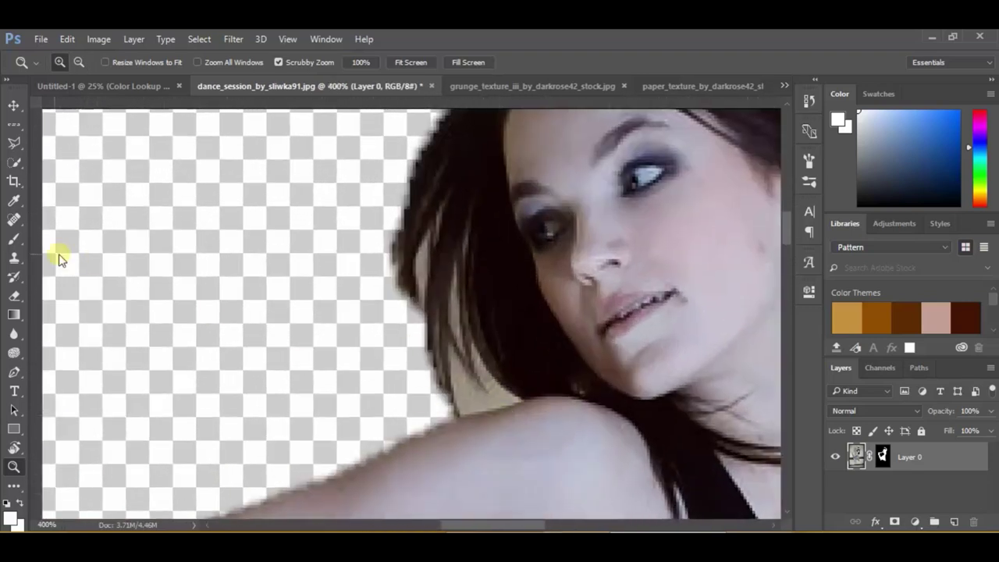
pyautogui.click(11, 289)
pyautogui.moveTo(466, 373)
pyautogui.mouseDown()
pyautogui.moveTo(474, 414)
pyautogui.moveTo(522, 410)
pyautogui.moveTo(480, 361)
pyautogui.moveTo(467, 390)
pyautogui.mouseUp()
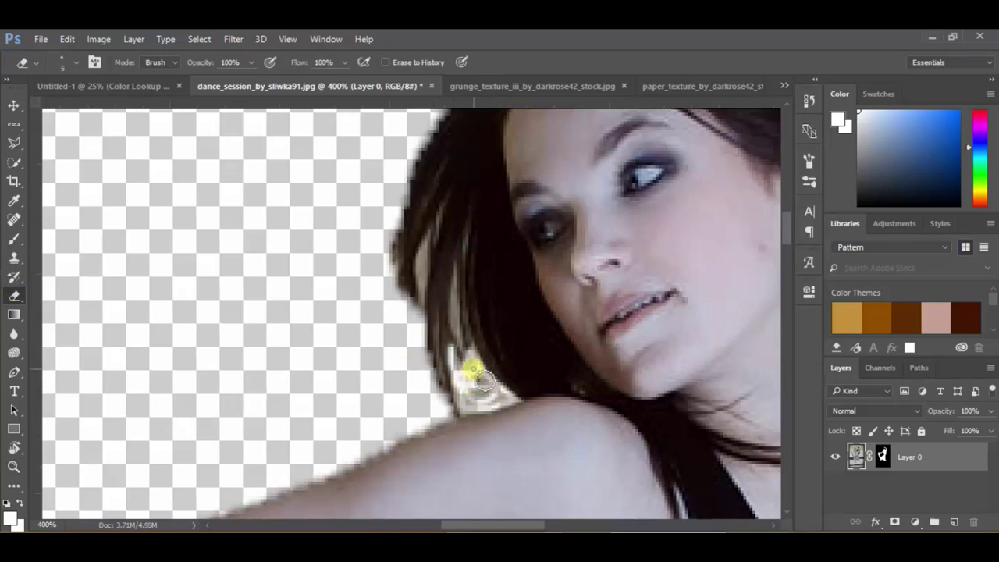
pyautogui.moveTo(508, 402); pyautogui.dragTo(477, 414)
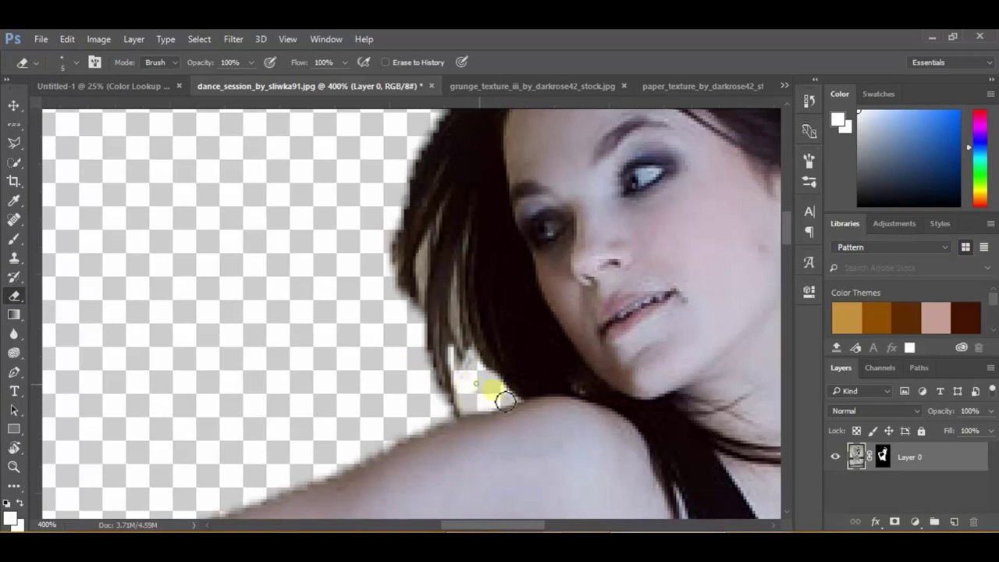
# Erase fringe pixels along the underside of the outstretched arm.
pyautogui.press('z')
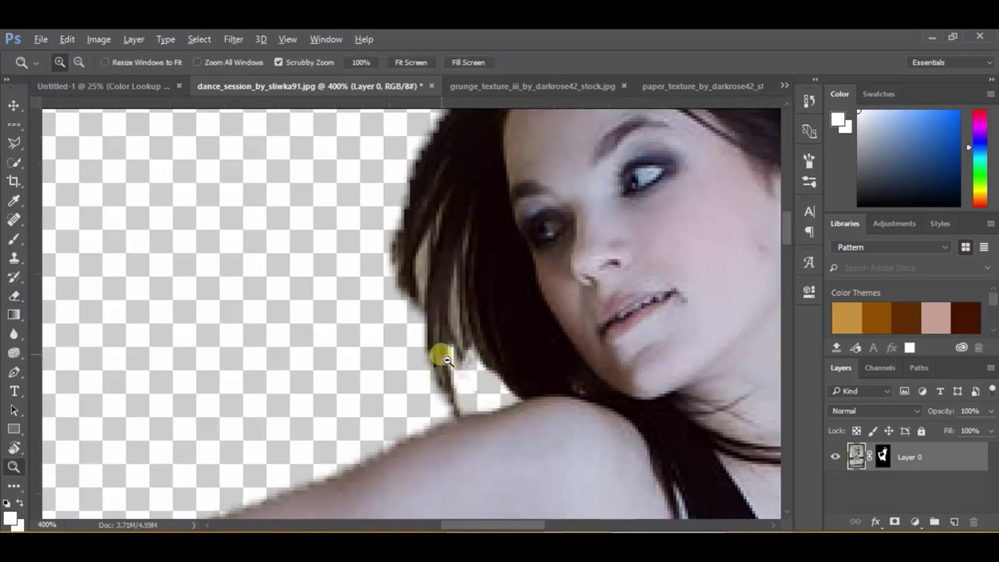
pyautogui.keyDown('alt'); pyautogui.click(440, 355); pyautogui.keyUp('alt')
pyautogui.click(374, 412)
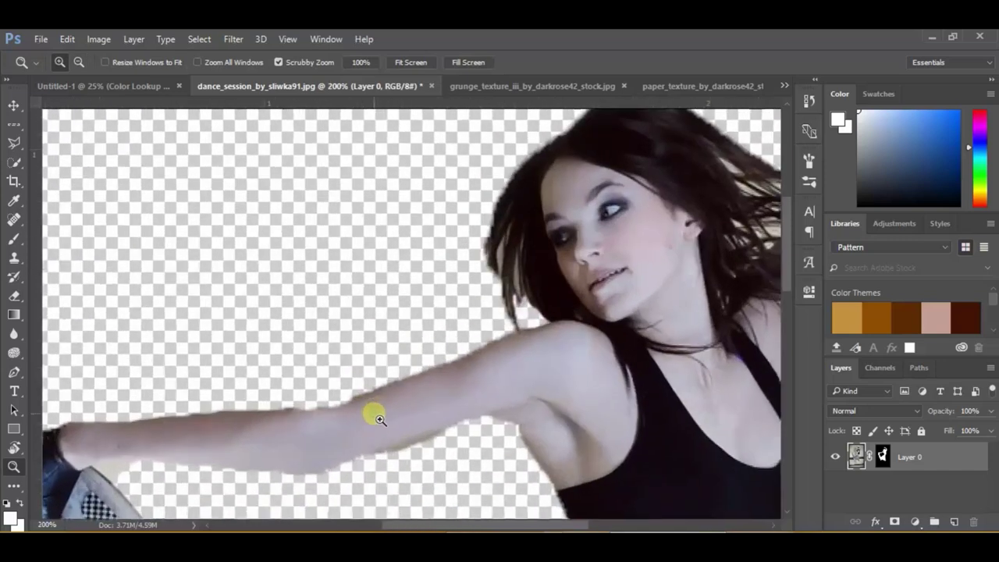
pyautogui.moveTo(378, 425); pyautogui.dragTo(443, 224)
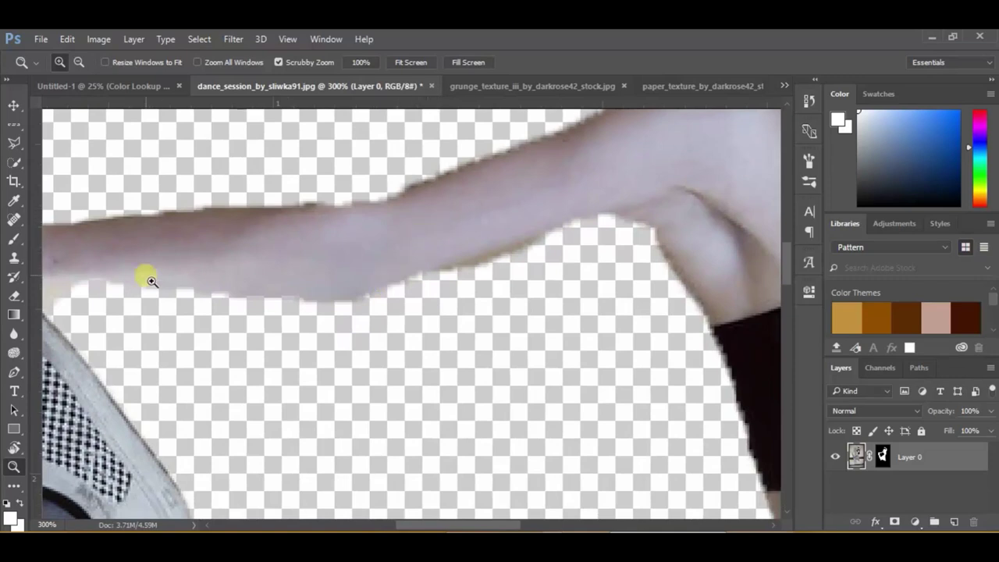
pyautogui.click(12, 296)
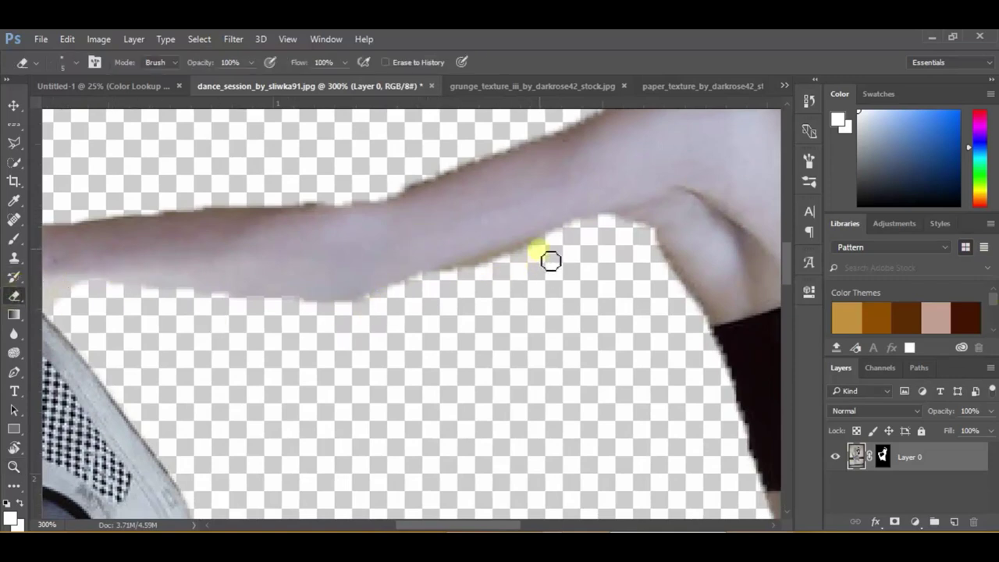
pyautogui.moveTo(553, 252); pyautogui.dragTo(466, 288)
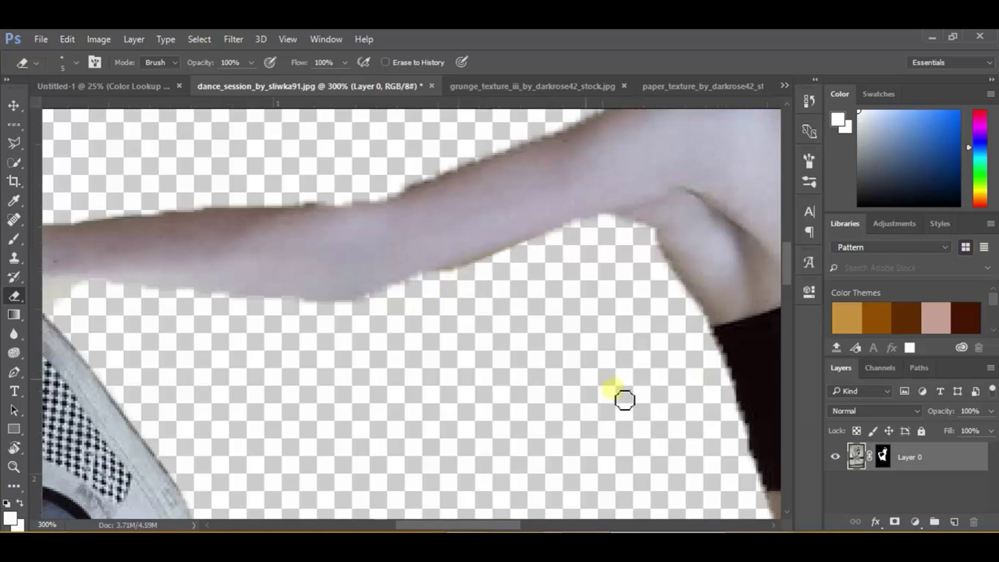
# Brush over the dancer's layer mask along the arm.
pyautogui.click(13, 277)
pyautogui.click(13, 239)
pyautogui.click(417, 250)
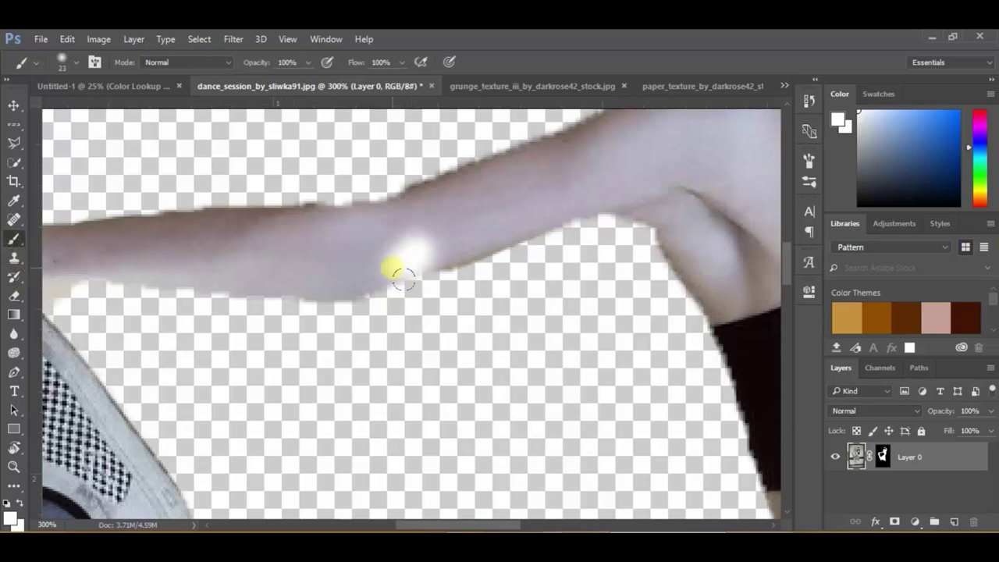
pyautogui.click(862, 457)
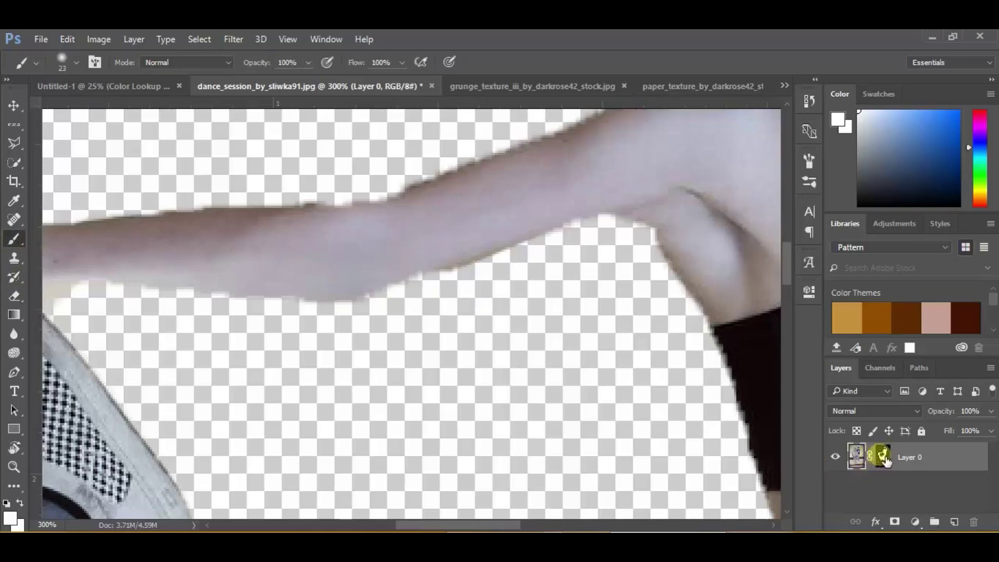
pyautogui.click(881, 457)
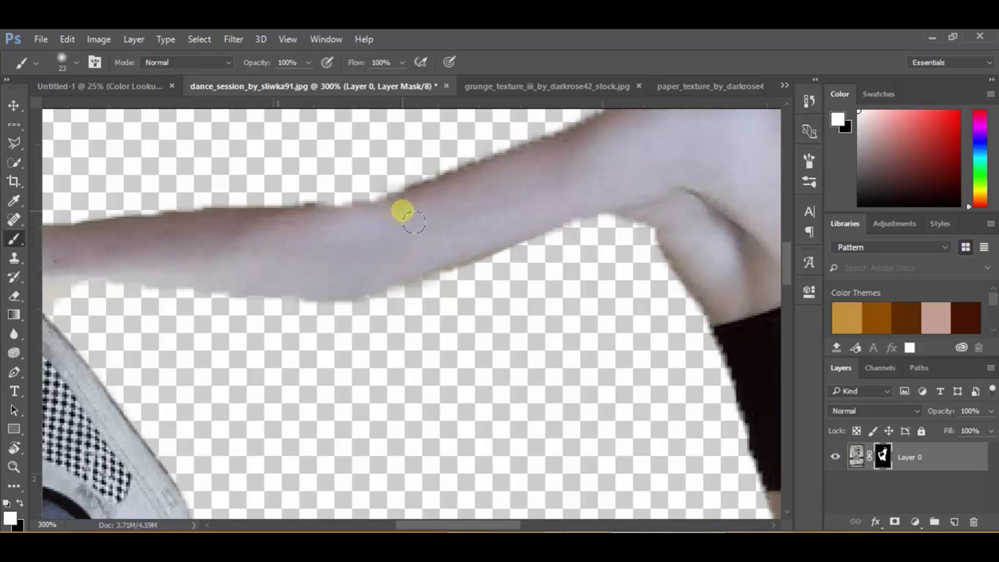
pyautogui.press('z')
pyautogui.keyDown('alt'); pyautogui.click(424, 279); pyautogui.keyUp('alt')
# Drag the cut-out dancer into the poster document as a new layer.
pyautogui.keyDown('alt'); pyautogui.click(428, 284); pyautogui.keyUp('alt')
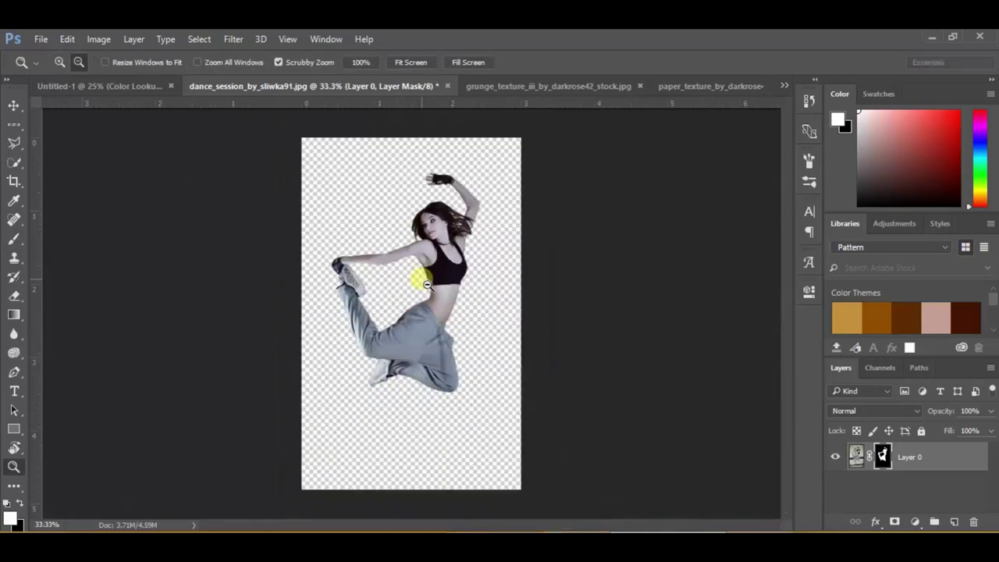
pyautogui.press('v')
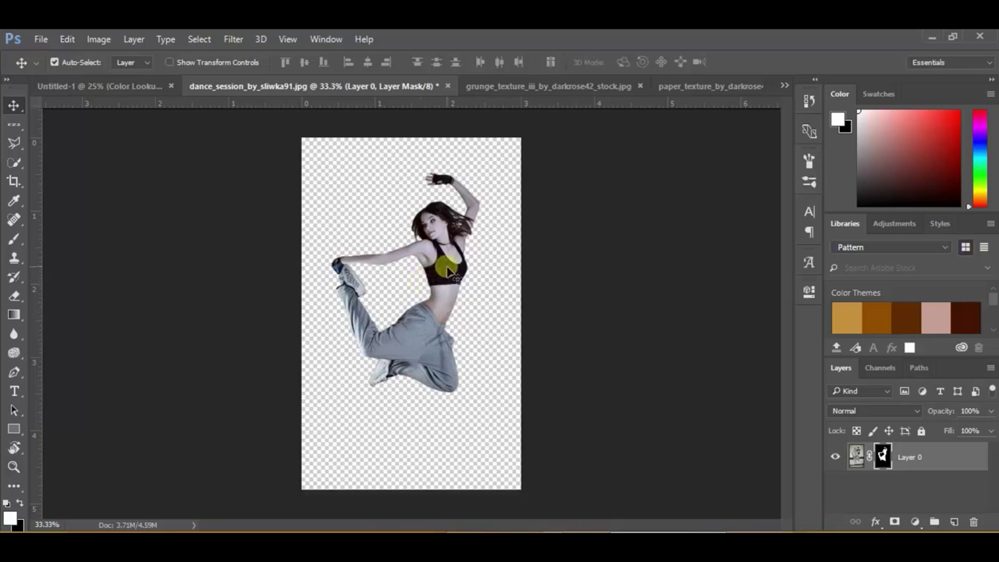
pyautogui.moveTo(455, 272); pyautogui.dragTo(466, 286)
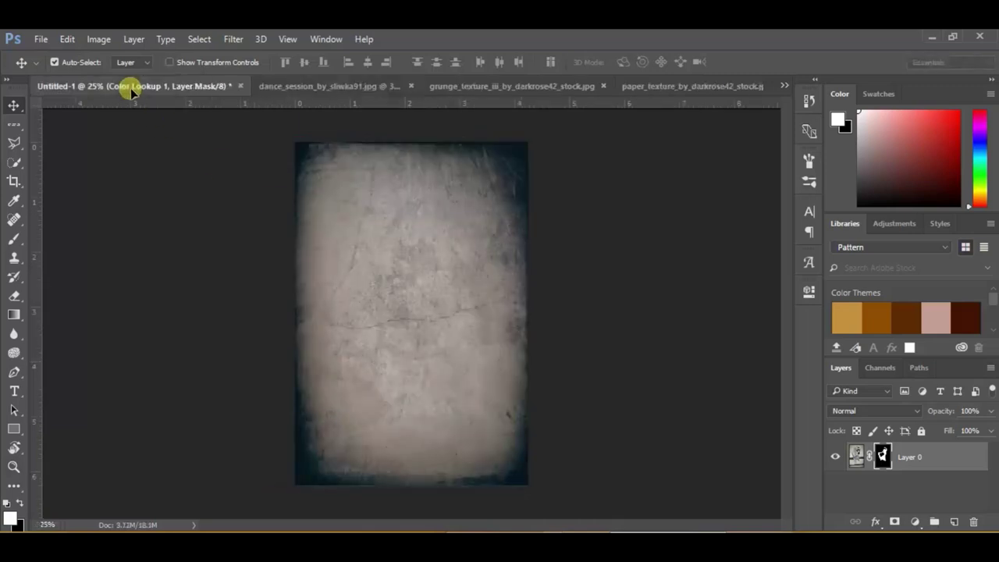
pyautogui.moveTo(467, 285); pyautogui.dragTo(440, 278)
# Enlarge the dancer to about 126% and nudge her slightly lower.
pyautogui.click(229, 59)
pyautogui.click(493, 183)
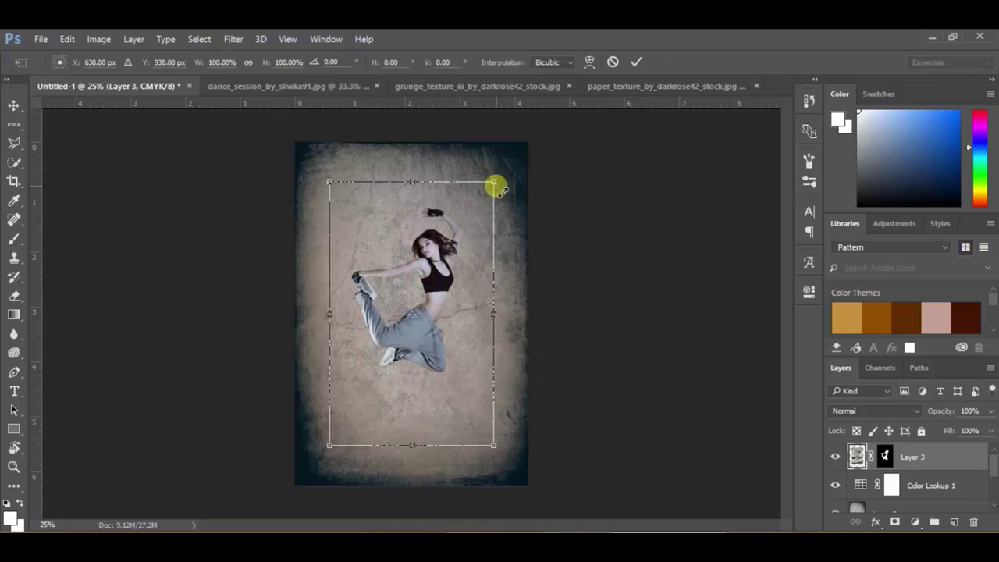
pyautogui.moveTo(494, 185); pyautogui.dragTo(526, 156)
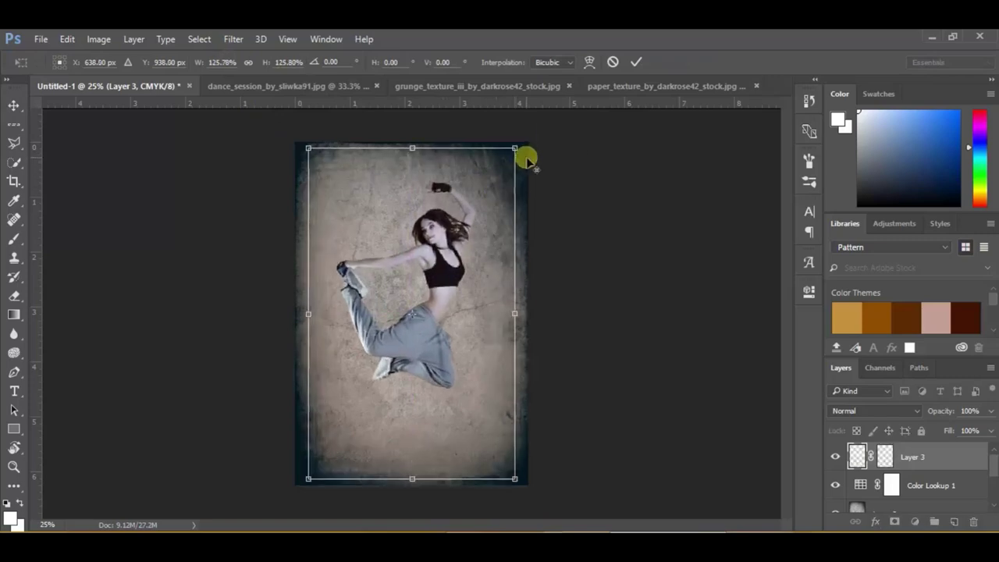
pyautogui.click(639, 62)
pyautogui.click(189, 66)
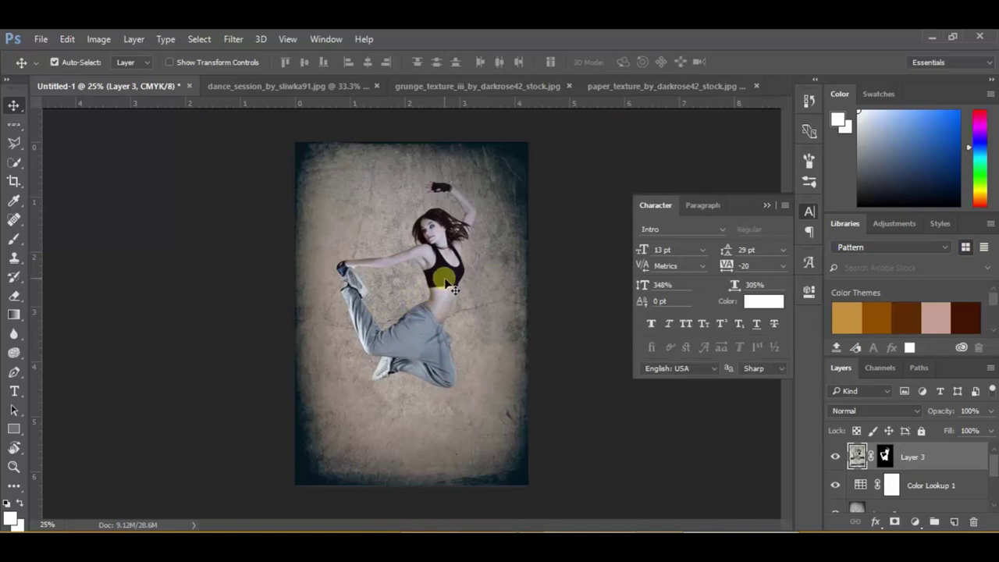
pyautogui.moveTo(450, 273); pyautogui.dragTo(450, 296)
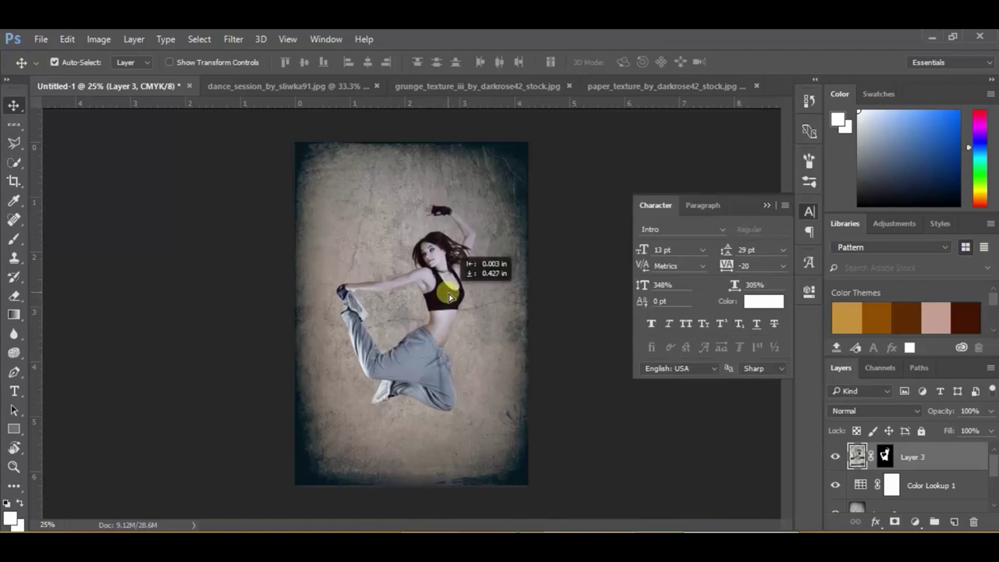
pyautogui.moveTo(449, 298); pyautogui.dragTo(451, 309)
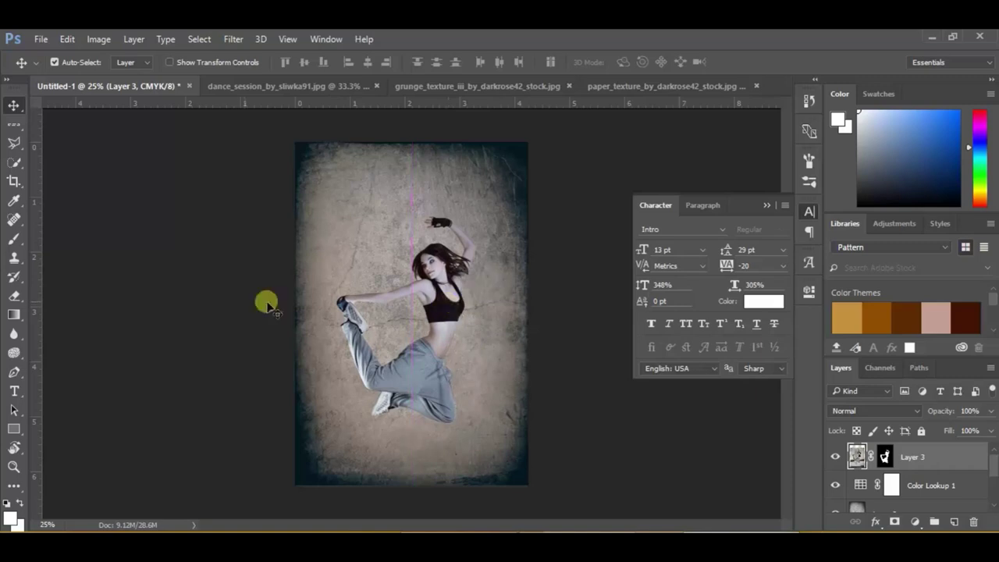
pyautogui.click(14, 390)
# Type the OKTOBERFEST title in a text box near the poster's top.
pyautogui.moveTo(323, 156); pyautogui.dragTo(506, 211)
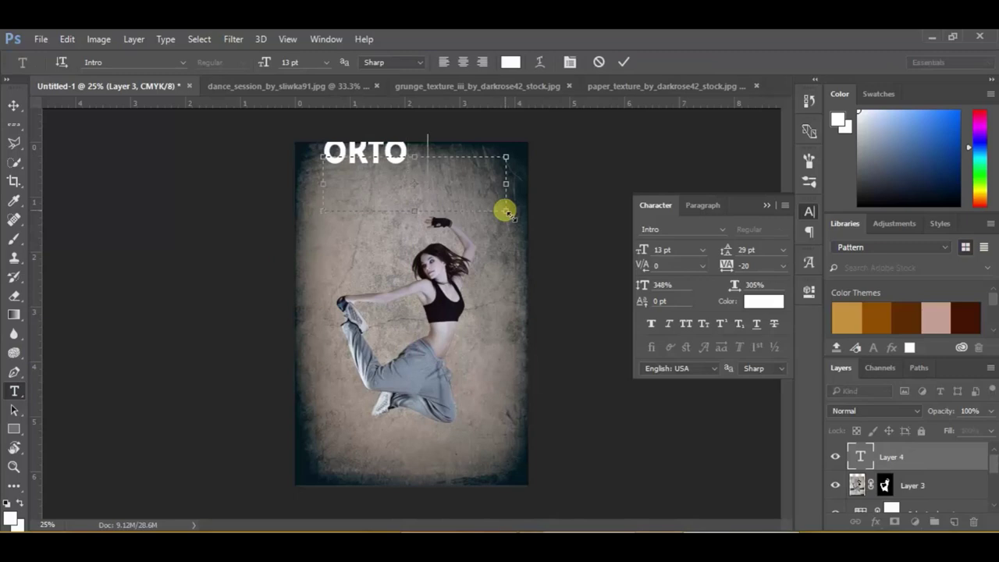
pyautogui.write('BERFEST')
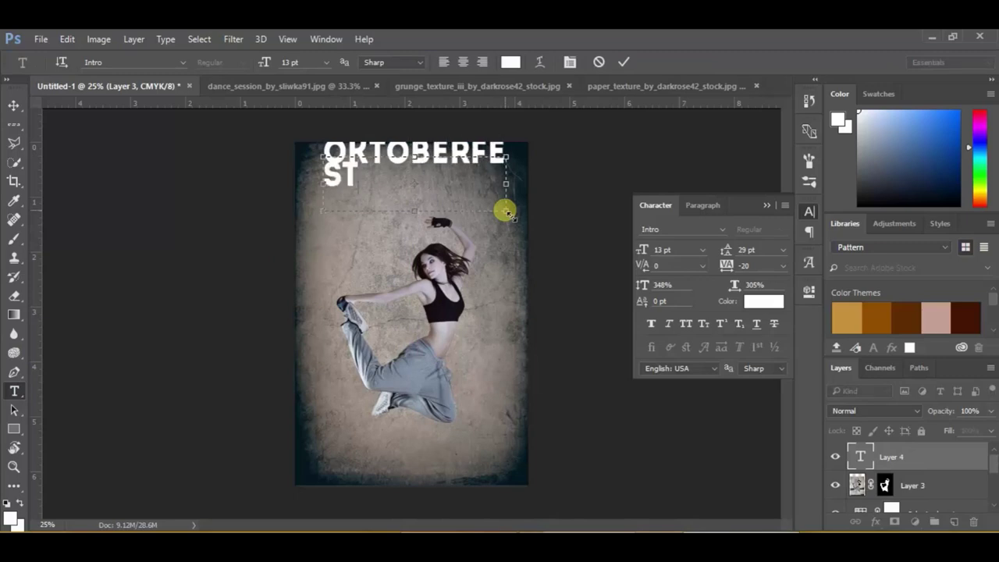
pyautogui.hotkey('ctrl', 'a')
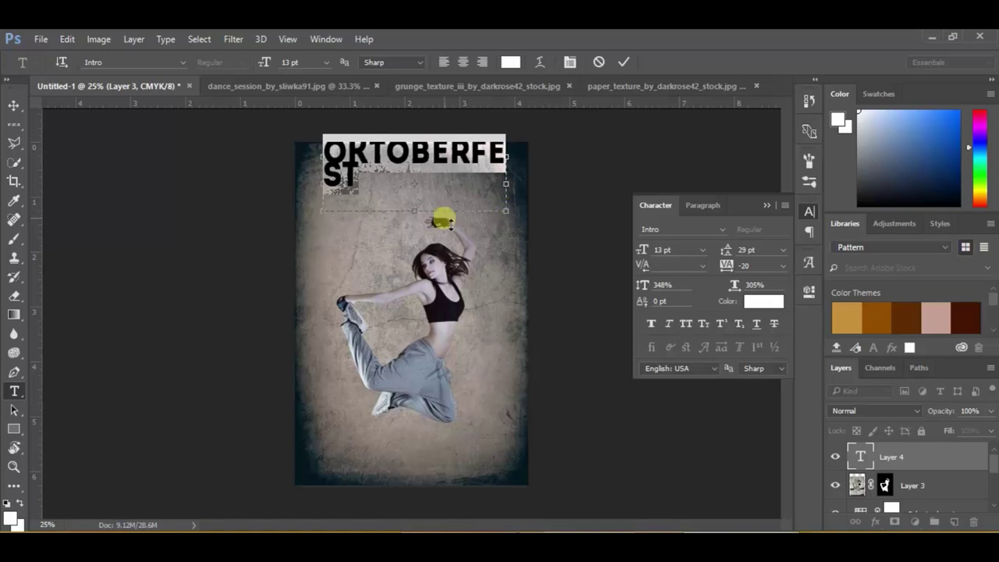
# Widen the title box, set 12 pt so it fits one line, and move it down slightly.
pyautogui.moveTo(324, 212); pyautogui.dragTo(309, 214)
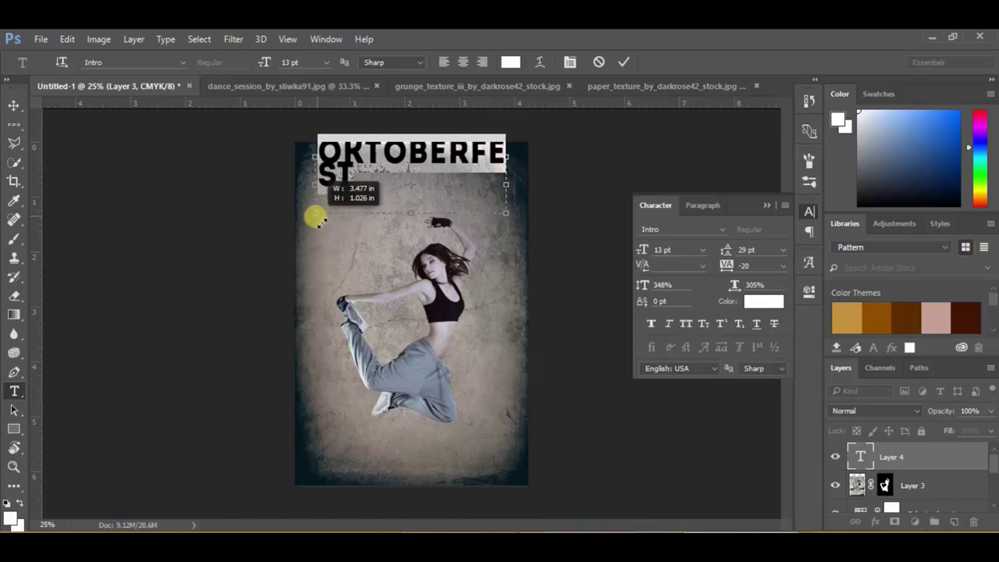
pyautogui.moveTo(508, 219); pyautogui.dragTo(510, 217)
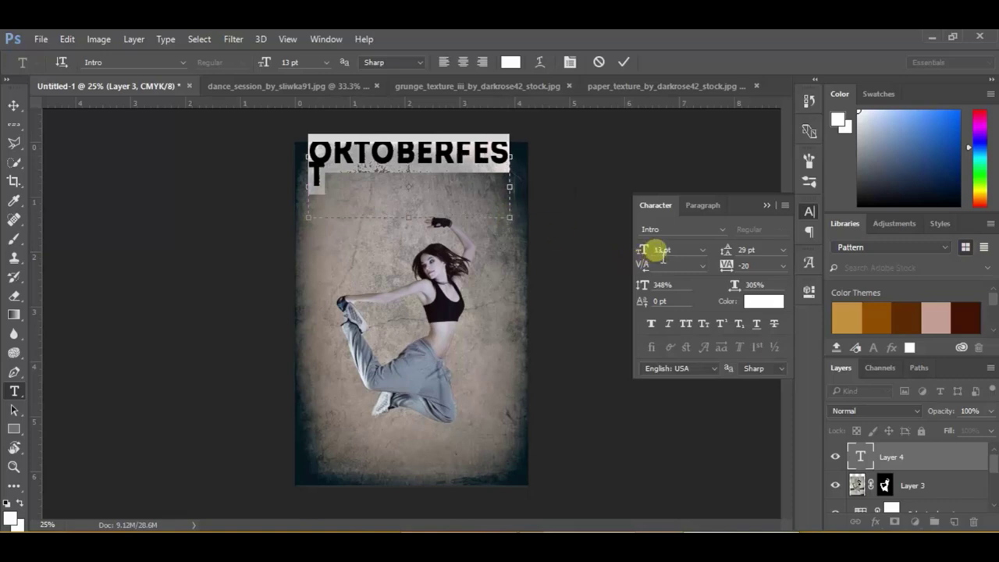
pyautogui.write('12')
pyautogui.press('Return')
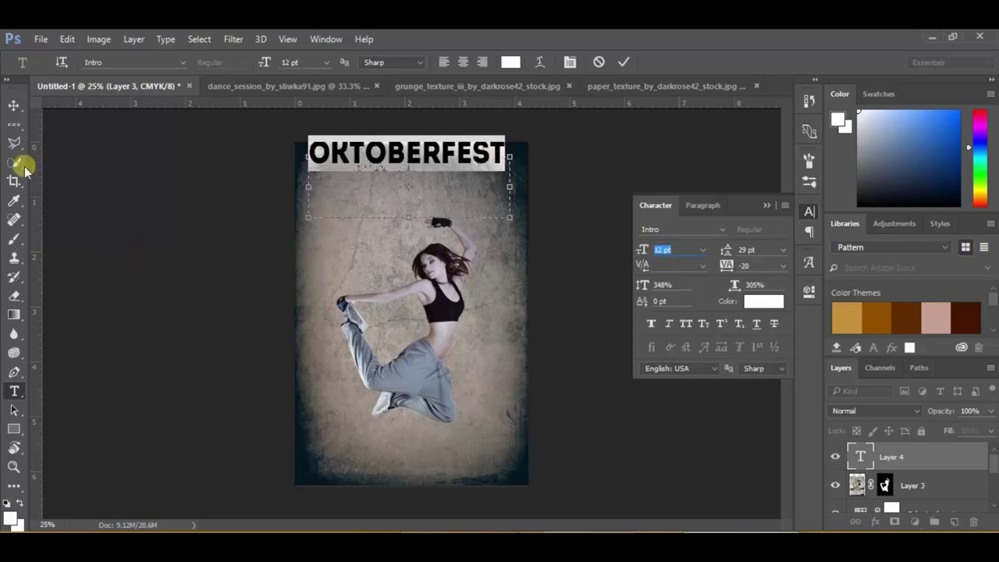
pyautogui.click(13, 106)
pyautogui.moveTo(434, 159); pyautogui.dragTo(437, 186)
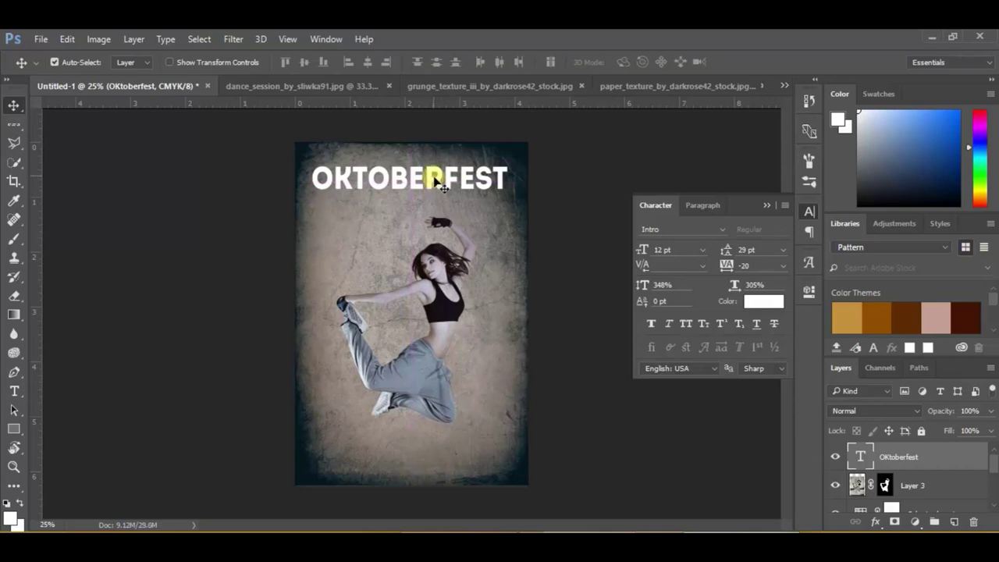
# Add a mask to the OKTOBERFEST title and distress it with a 1102 px grunge brush.
pyautogui.click(893, 523)
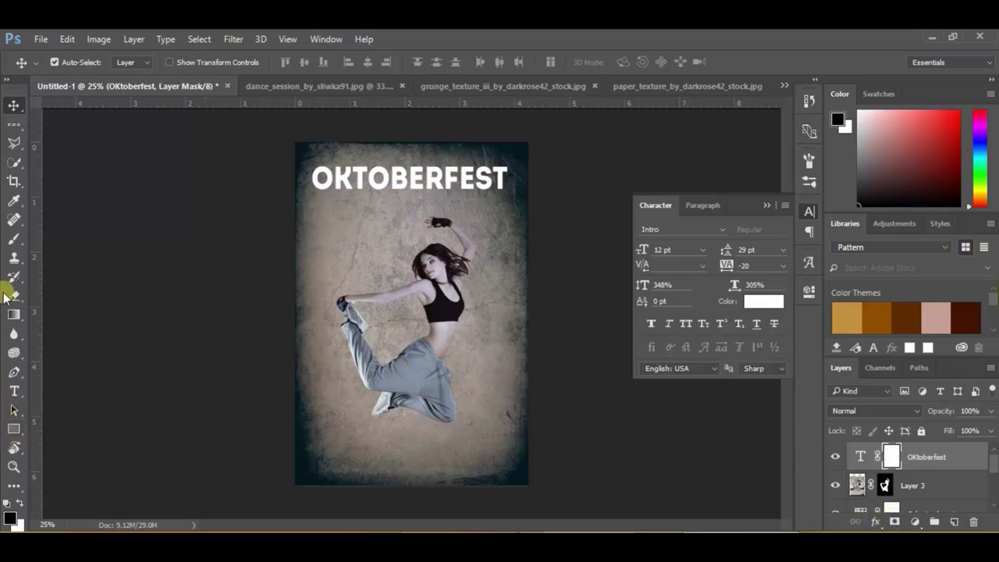
pyautogui.click(14, 239)
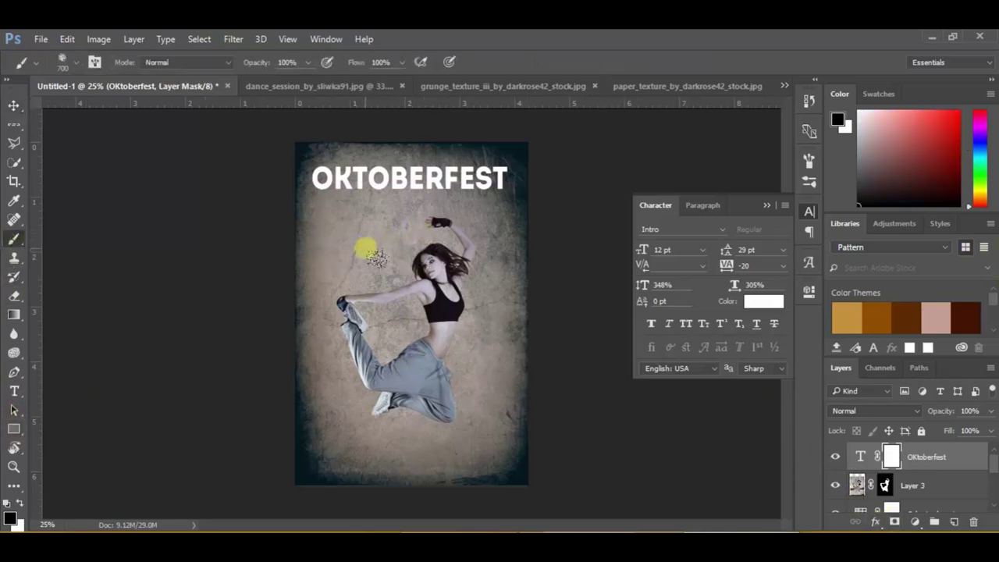
pyautogui.rightClick(365, 248)
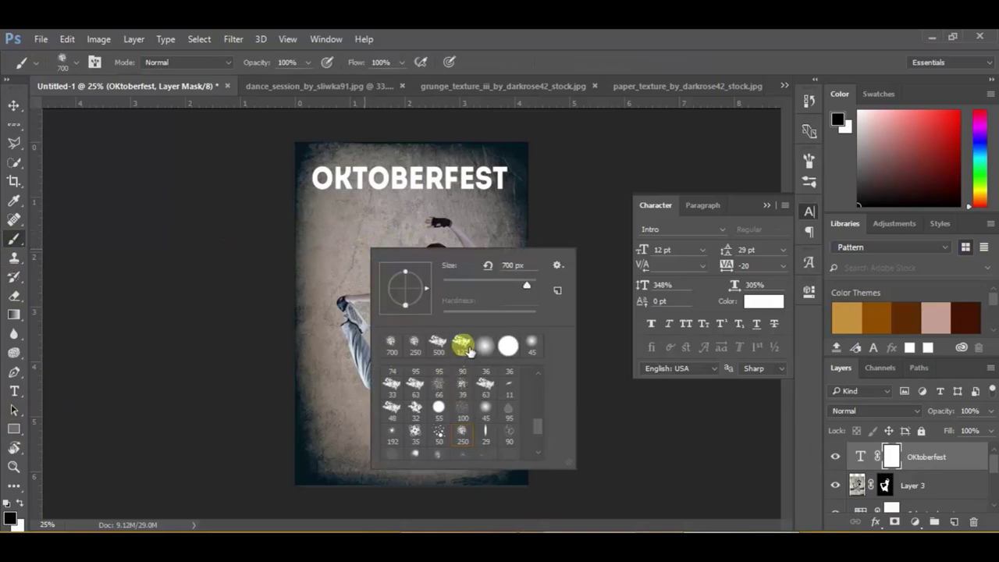
pyautogui.moveTo(494, 285); pyautogui.dragTo(505, 288)
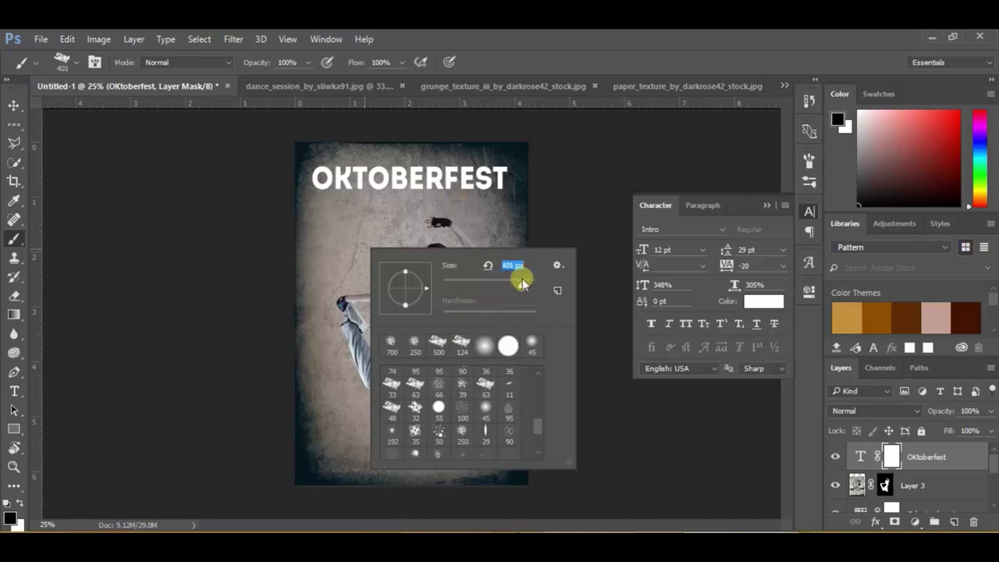
pyautogui.click(480, 183)
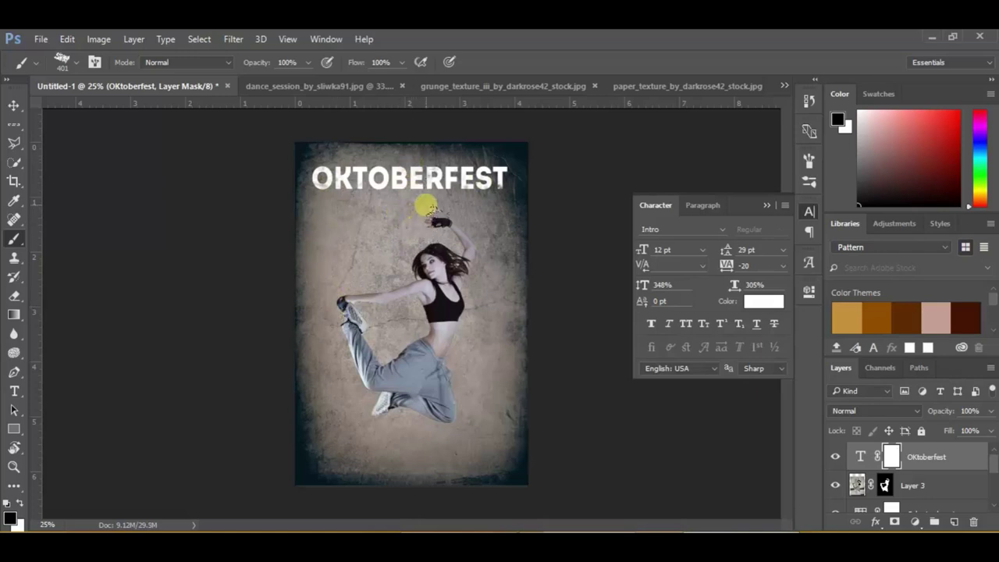
pyautogui.rightClick(416, 233)
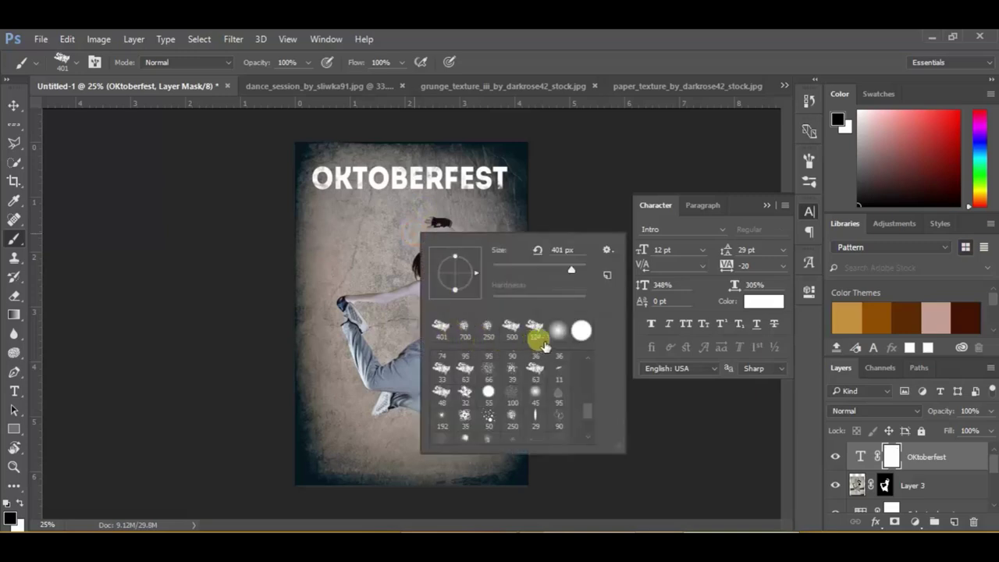
pyautogui.scroll(2, 523, 384)
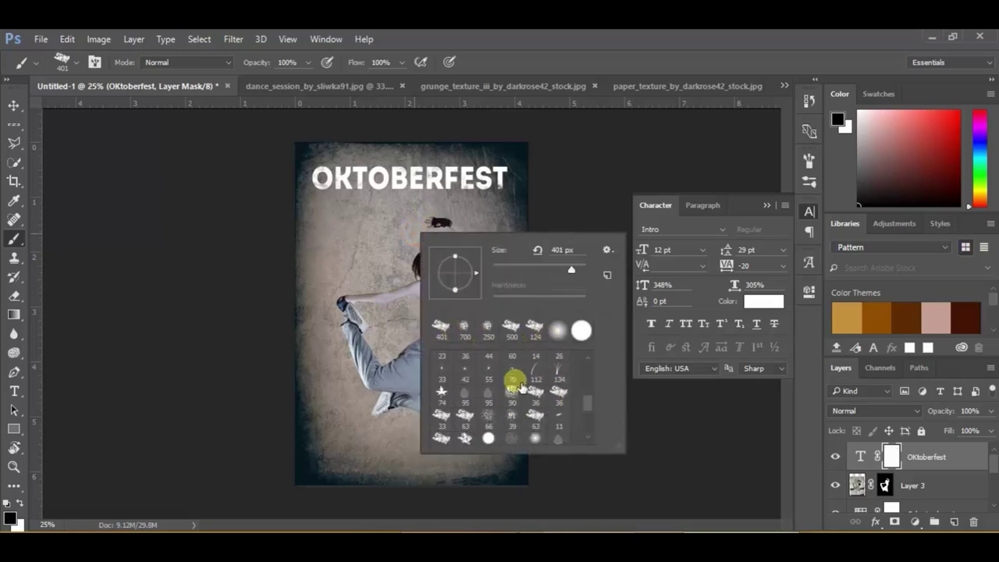
pyautogui.moveTo(556, 265); pyautogui.dragTo(575, 269)
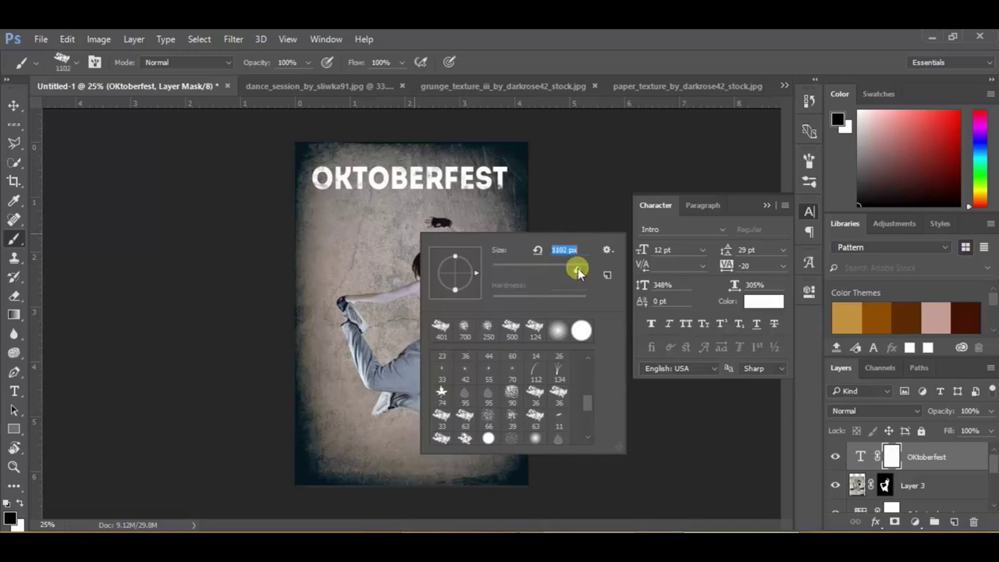
pyautogui.press('Return')
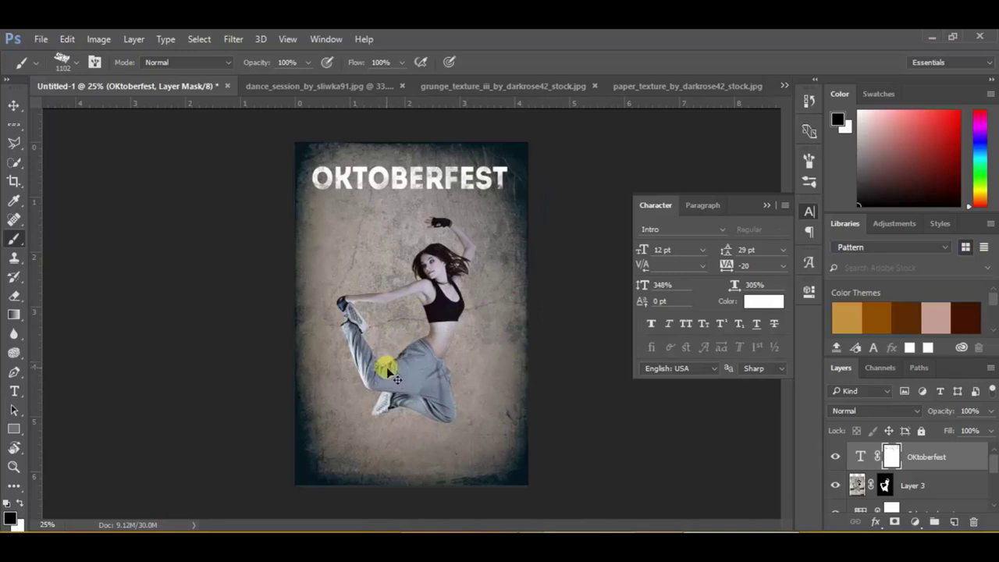
pyautogui.press('t')
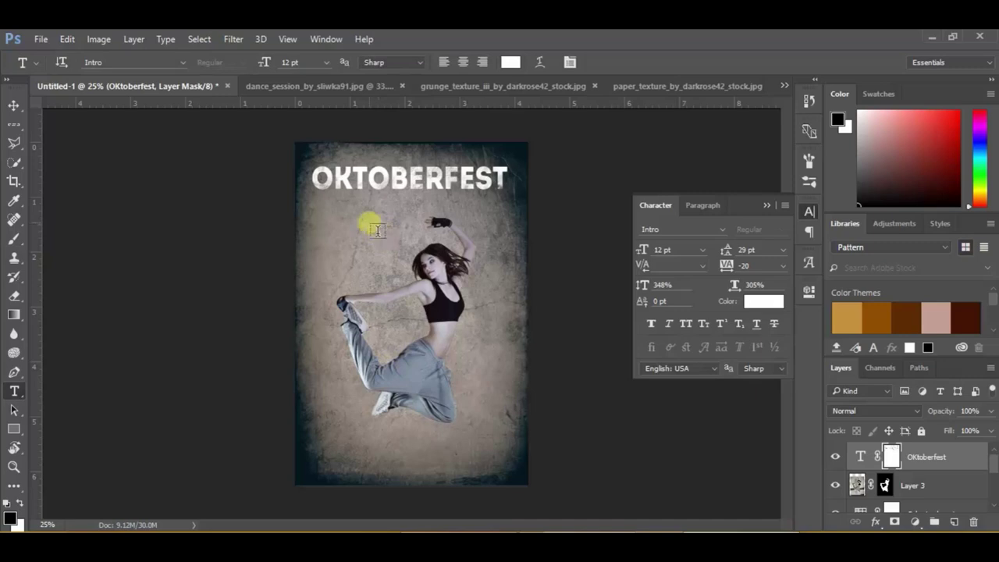
# Create the FESTIVAL text in Montserrat Bold, stretched to about 429% horizontal scale.
pyautogui.moveTo(324, 212); pyautogui.dragTo(517, 233)
pyautogui.write('FESTIVAL')
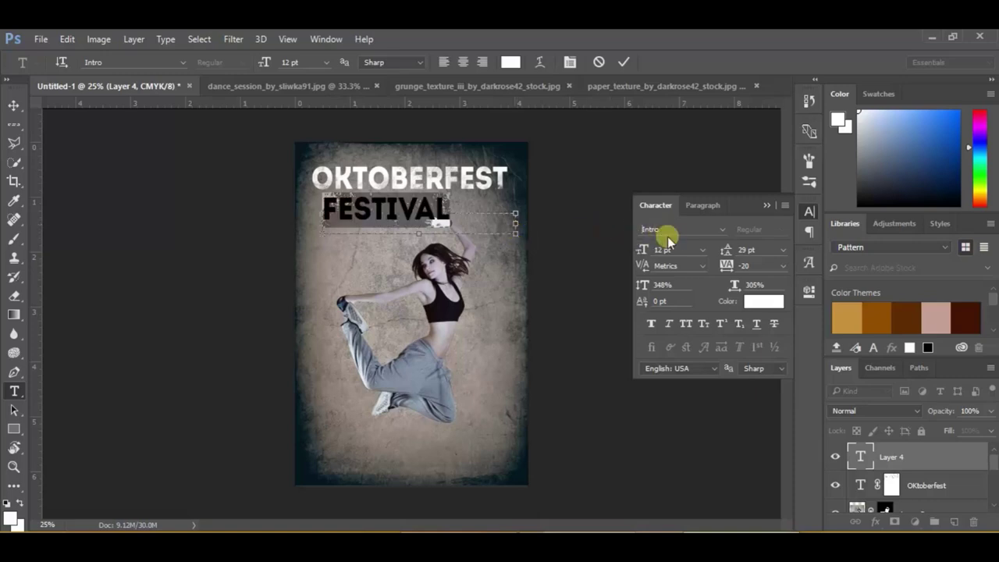
pyautogui.write('mont')
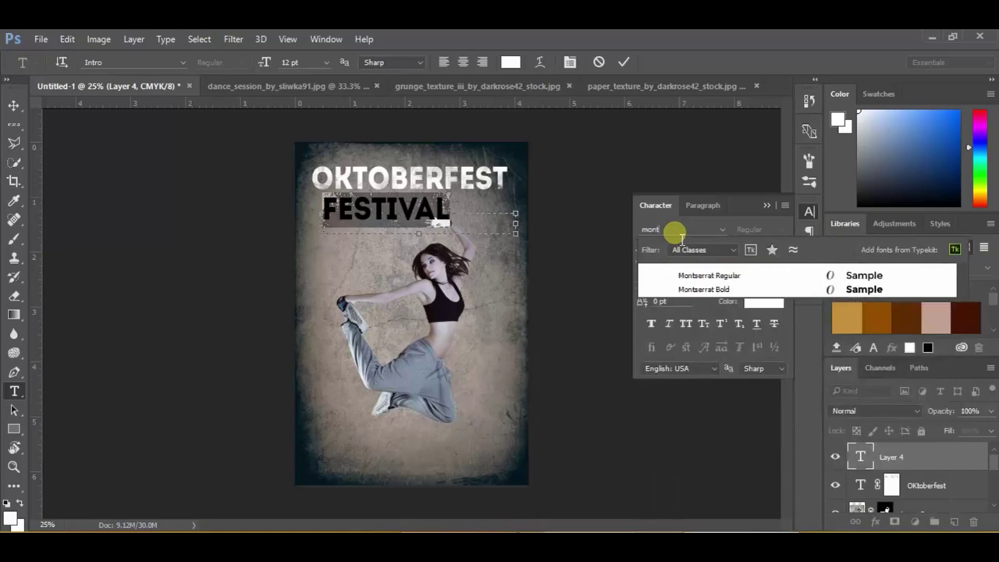
pyautogui.click(716, 288)
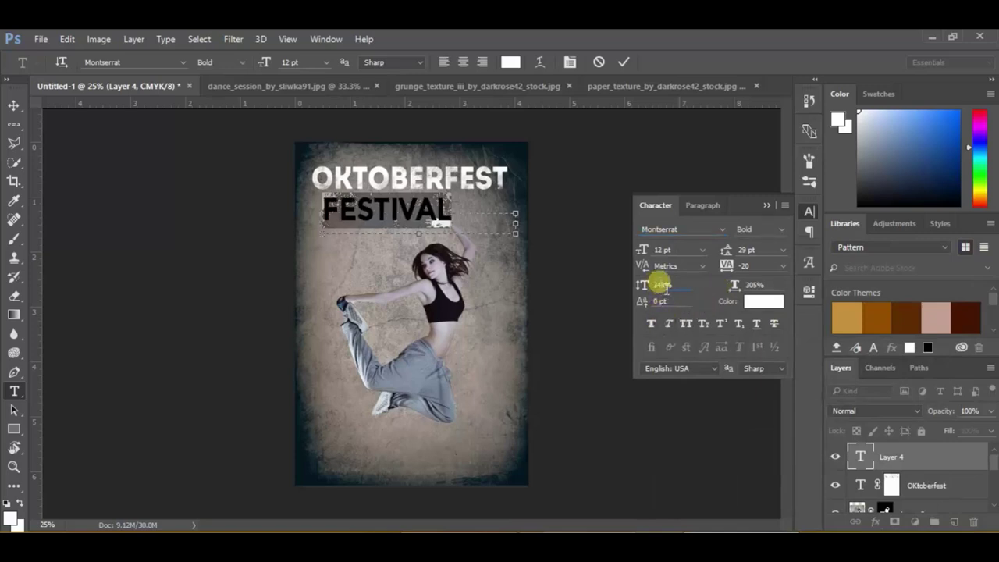
pyautogui.moveTo(646, 286); pyautogui.dragTo(611, 350)
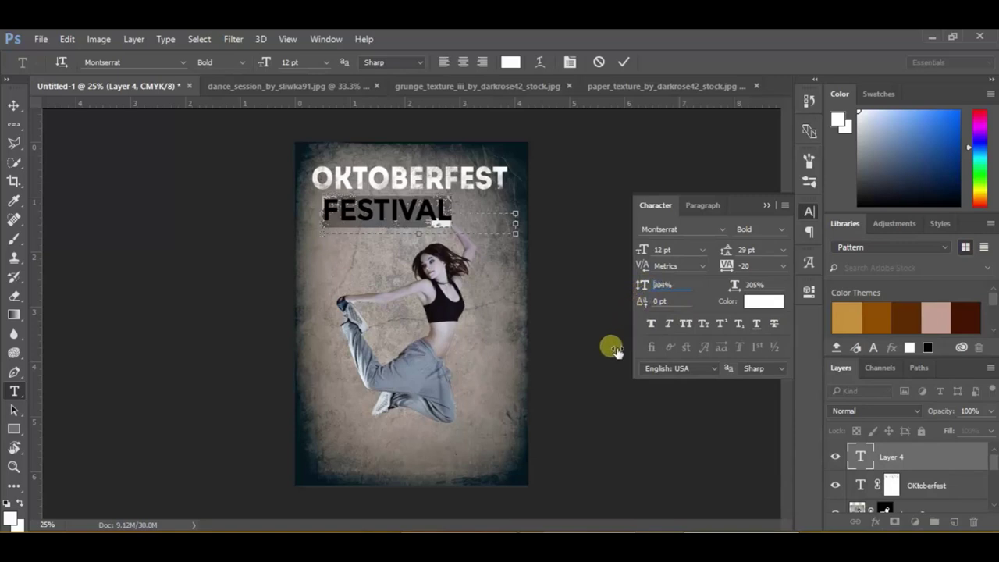
pyautogui.moveTo(736, 290); pyautogui.dragTo(775, 295)
pyautogui.moveTo(786, 297)
pyautogui.mouseDown()
pyautogui.moveTo(827, 302)
pyautogui.moveTo(807, 301)
pyautogui.mouseUp()
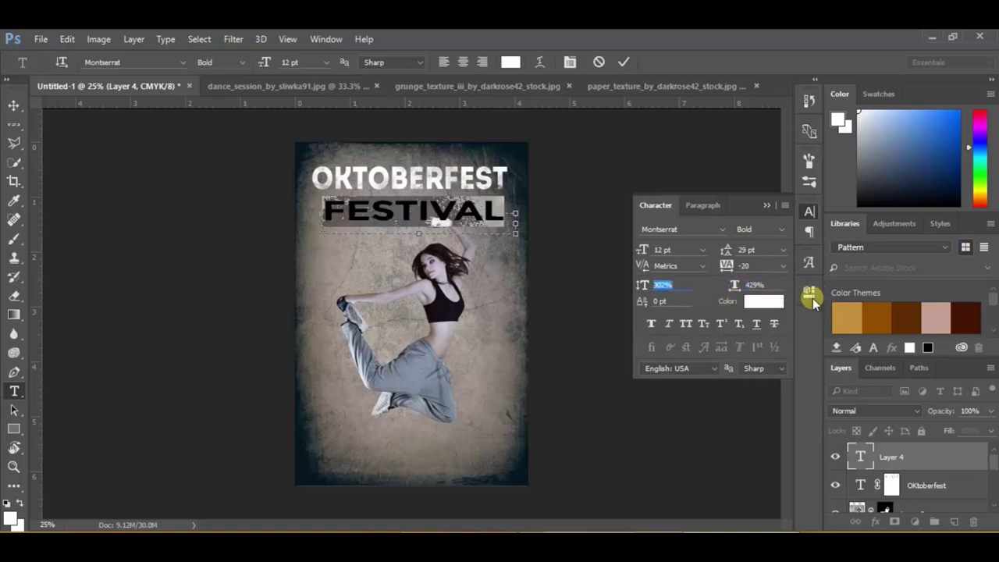
pyautogui.click(663, 285)
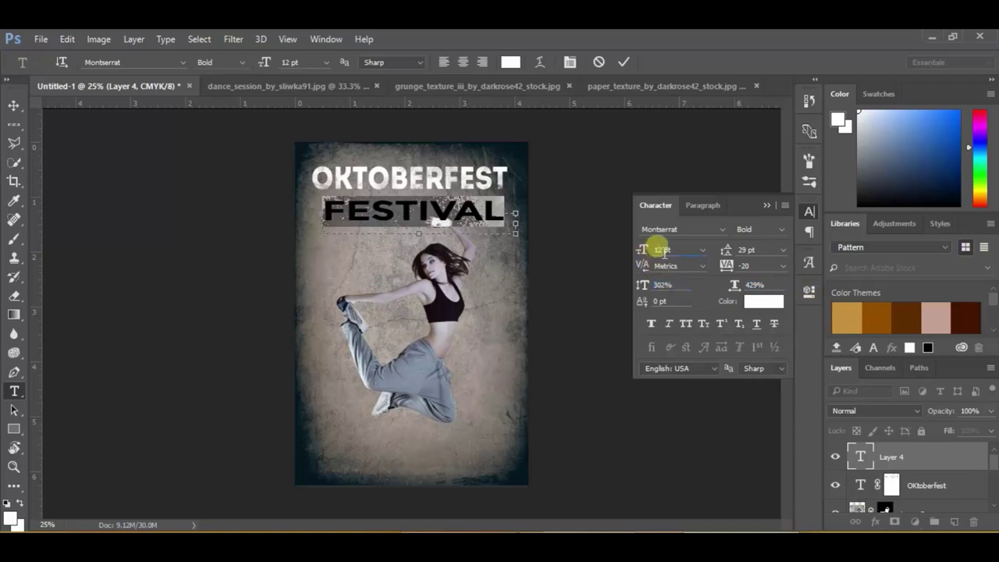
# Shrink FESTIVAL to 6 pt, widen its spacing, and place it just under OKTOBERFEST.
pyautogui.moveTo(646, 251); pyautogui.dragTo(663, 251)
pyautogui.write('8')
pyautogui.click(663, 250)
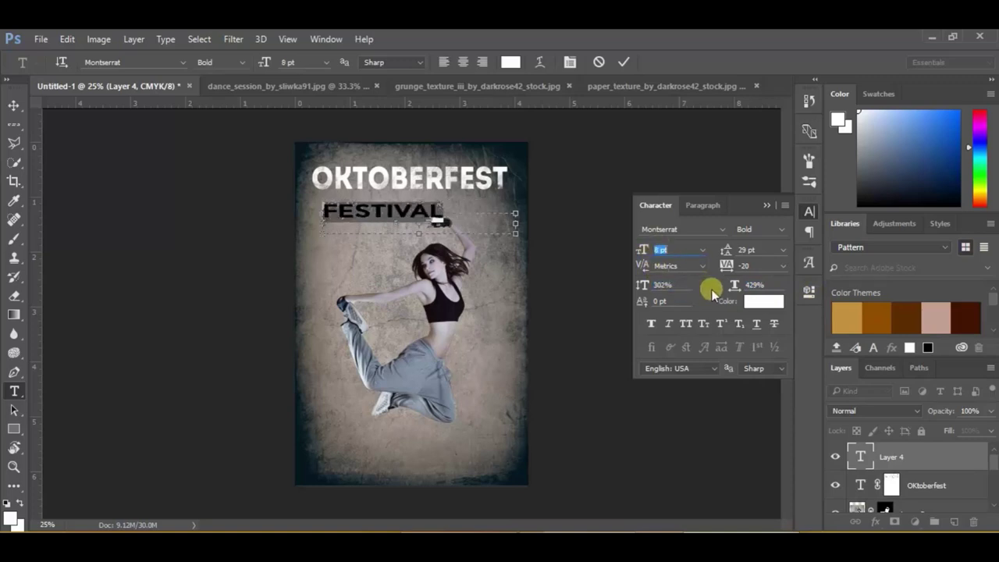
pyautogui.click(664, 251)
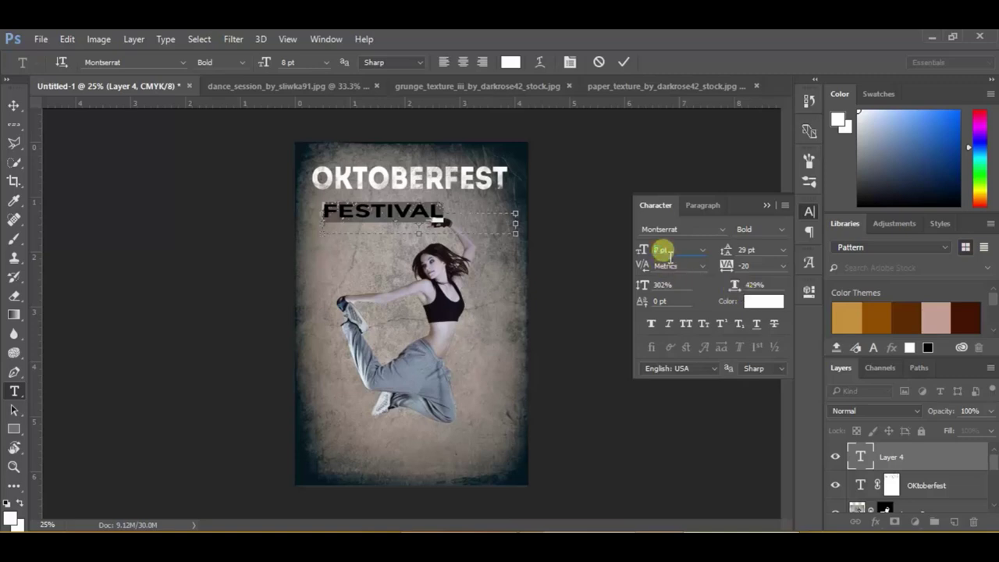
pyautogui.press('Down')
pyautogui.press('Down')
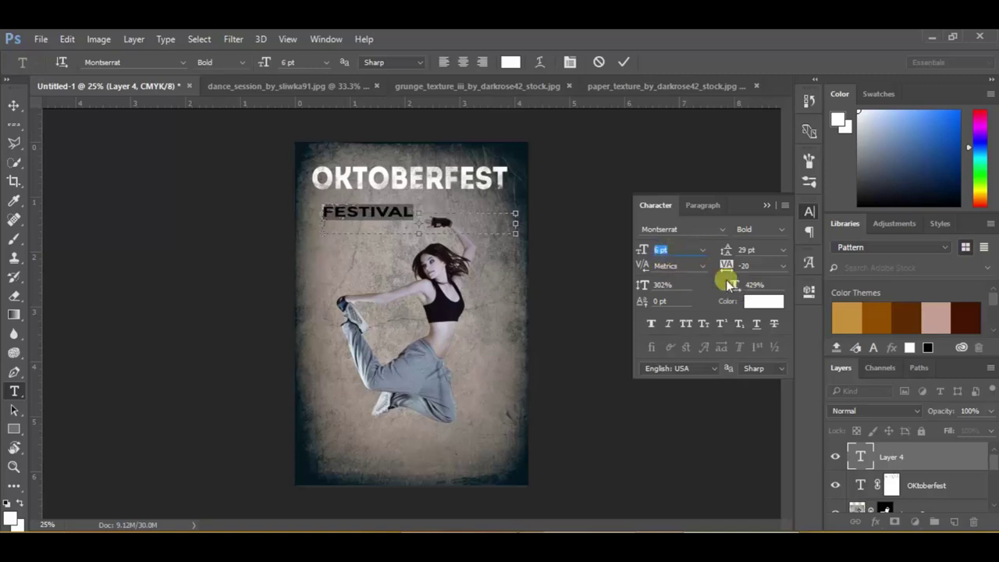
pyautogui.moveTo(734, 284)
pyautogui.mouseDown()
pyautogui.moveTo(758, 288)
pyautogui.moveTo(753, 267)
pyautogui.mouseUp()
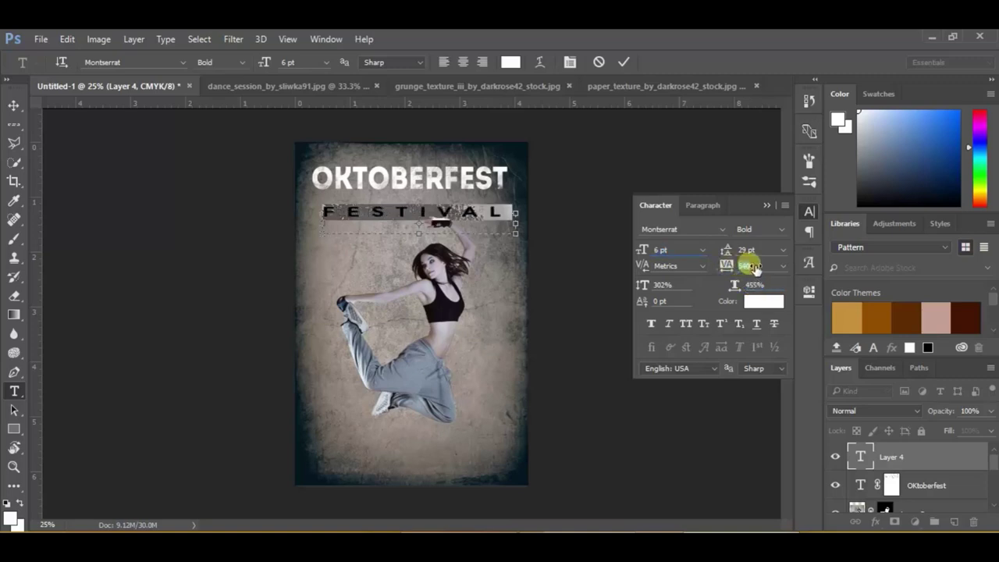
pyautogui.click(14, 105)
pyautogui.moveTo(384, 218); pyautogui.dragTo(383, 210)
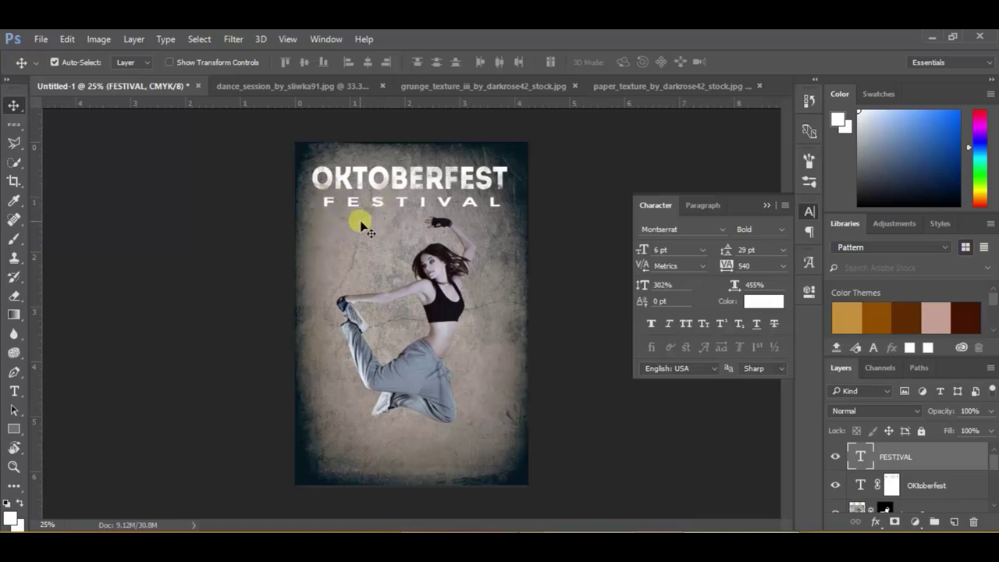
# Add the 20.08.16 date below FESTIVAL, slightly narrower with tighter letter spacing.
pyautogui.click(361, 224)
pyautogui.press('t')
pyautogui.moveTo(308, 232)
pyautogui.mouseDown()
pyautogui.moveTo(386, 274)
pyautogui.moveTo(380, 266)
pyautogui.mouseUp()
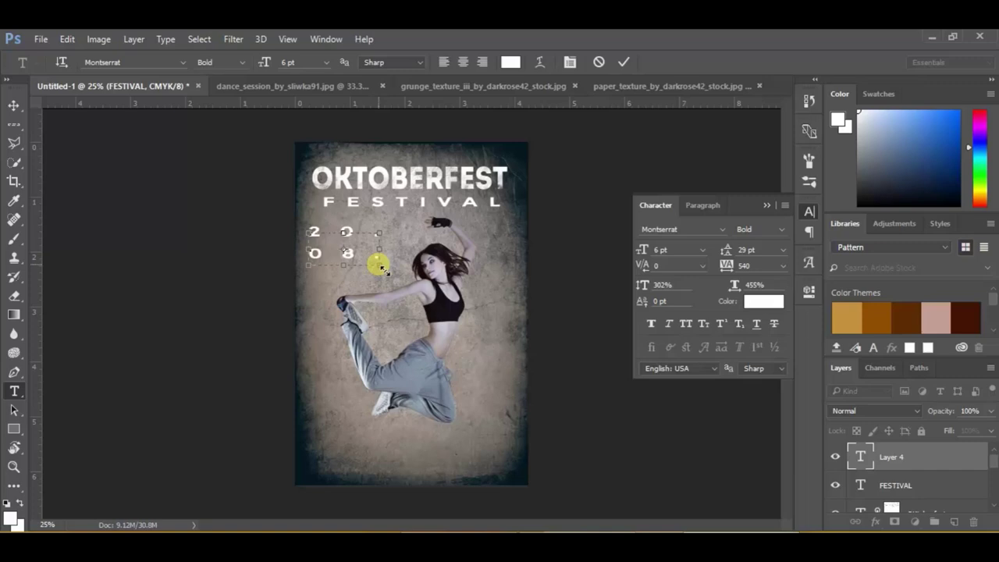
pyautogui.hotkey('ctrl', 'a')
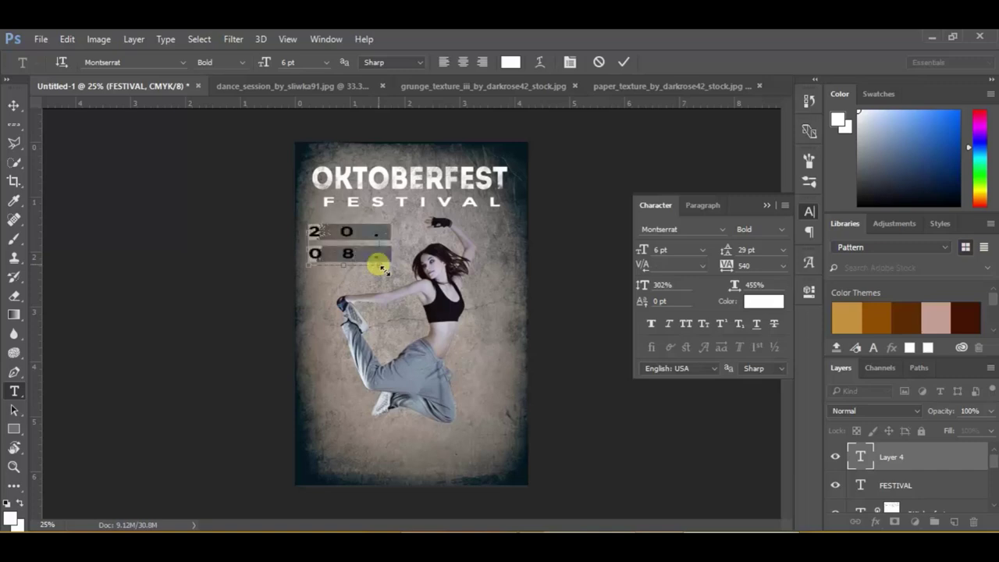
pyautogui.moveTo(735, 285); pyautogui.dragTo(606, 356)
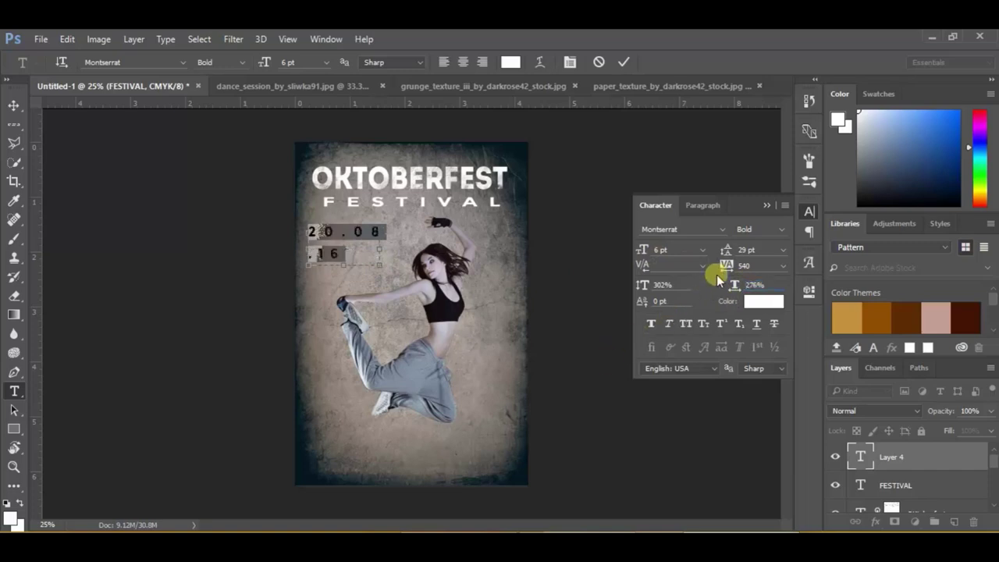
pyautogui.moveTo(724, 264); pyautogui.dragTo(710, 323)
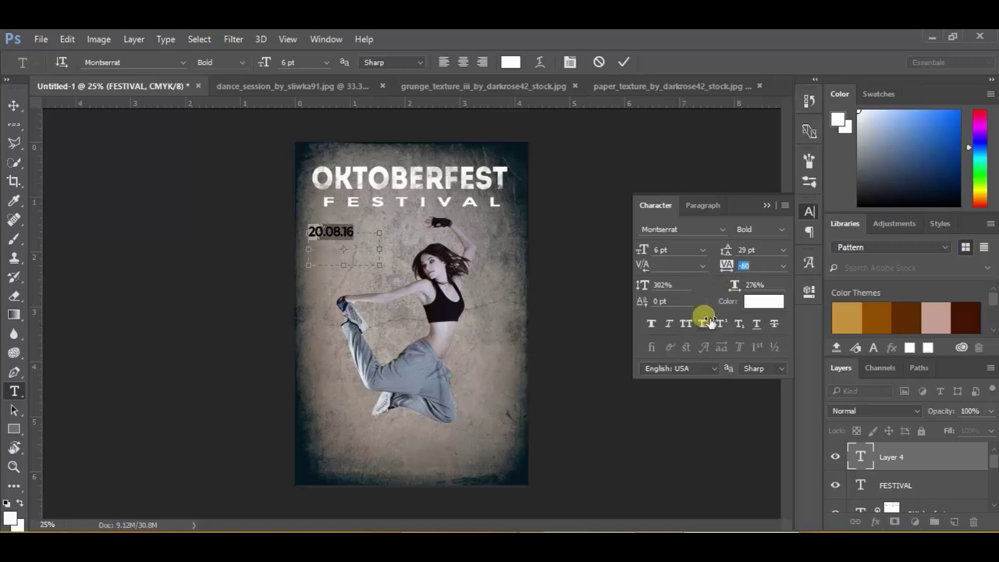
# Set the date to 9 pt Intro on a single line and move it down slightly.
pyautogui.click(660, 249)
pyautogui.press('Up')
pyautogui.press('Up')
pyautogui.press('Up')
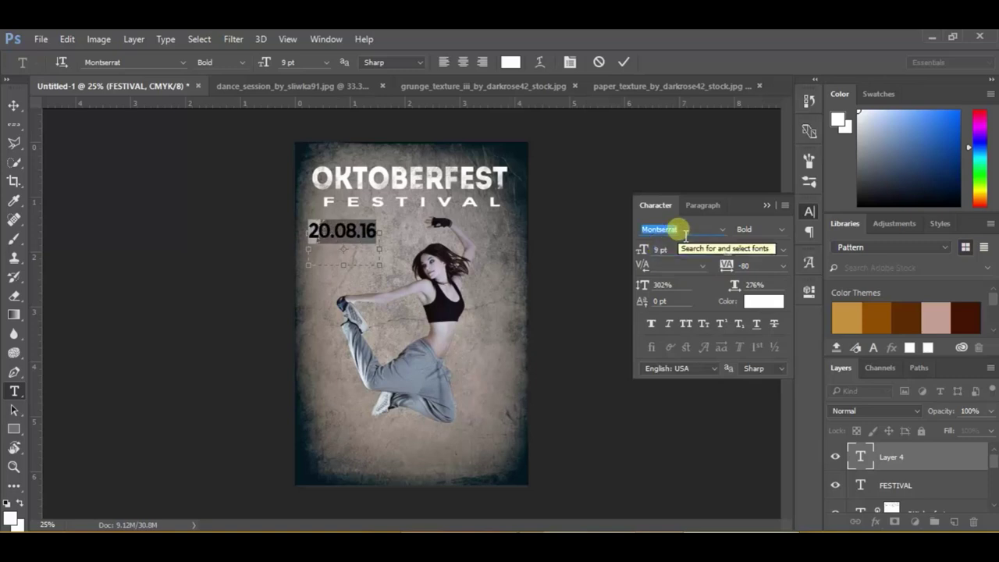
pyautogui.write('intr')
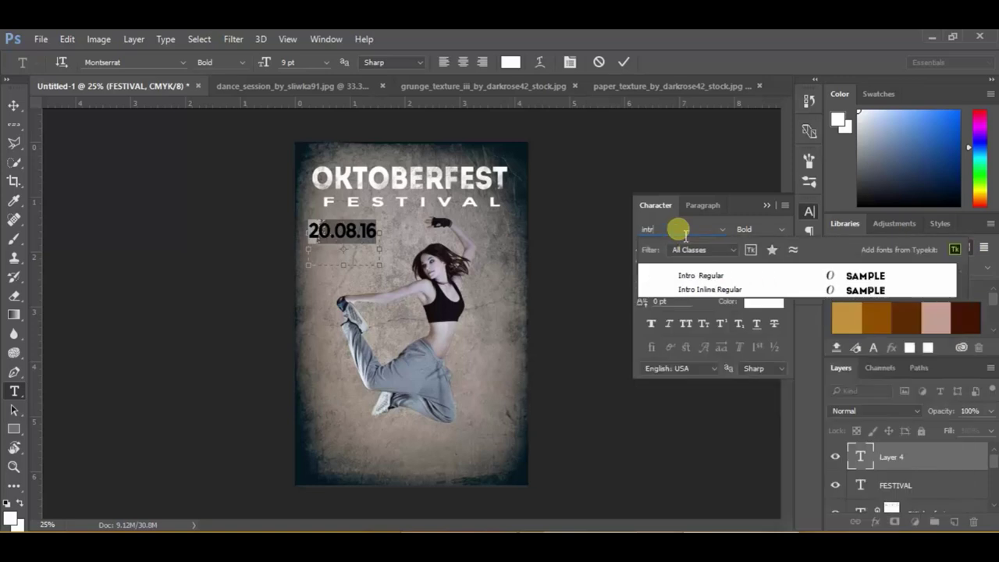
pyautogui.click(682, 275)
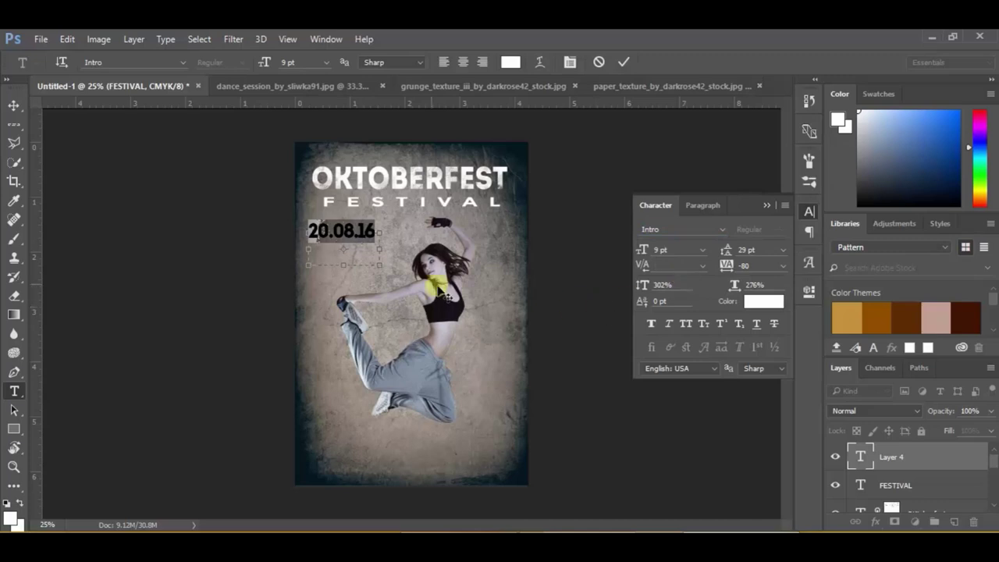
pyautogui.moveTo(355, 270); pyautogui.dragTo(355, 250)
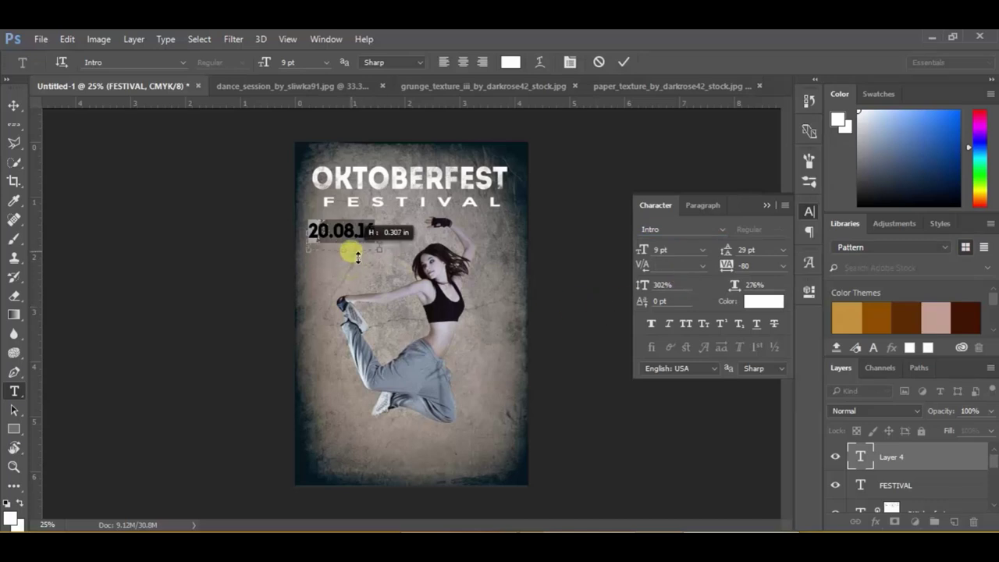
pyautogui.click(15, 106)
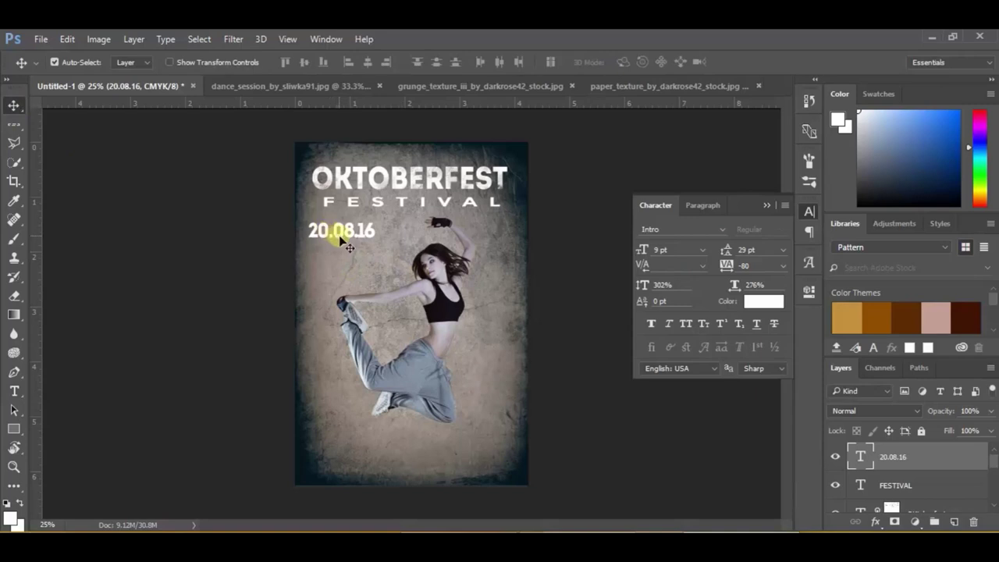
pyautogui.moveTo(341, 238); pyautogui.dragTo(341, 251)
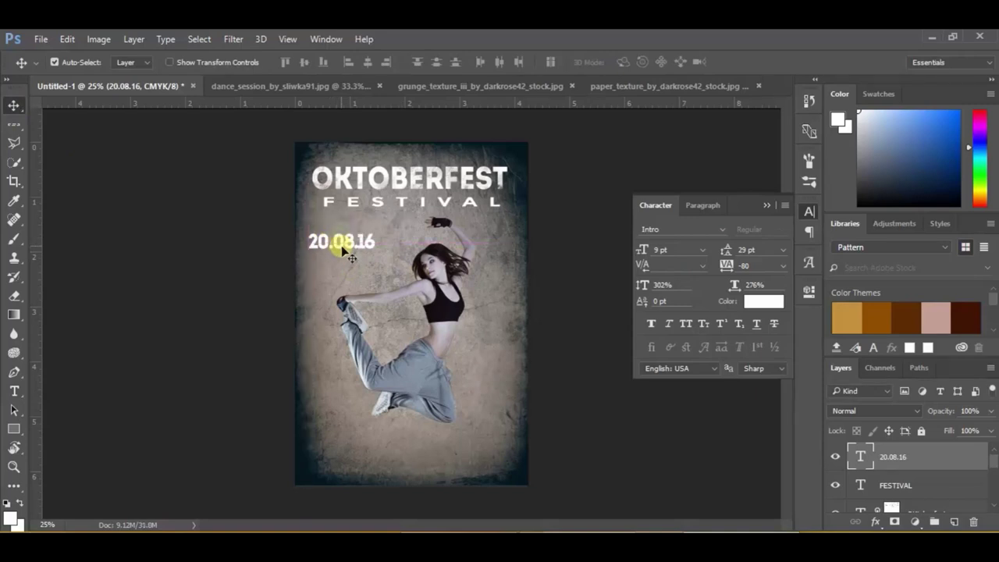
# Colour the date with a dark tone sampled from the poster's corner and nudge it up.
pyautogui.click(783, 304)
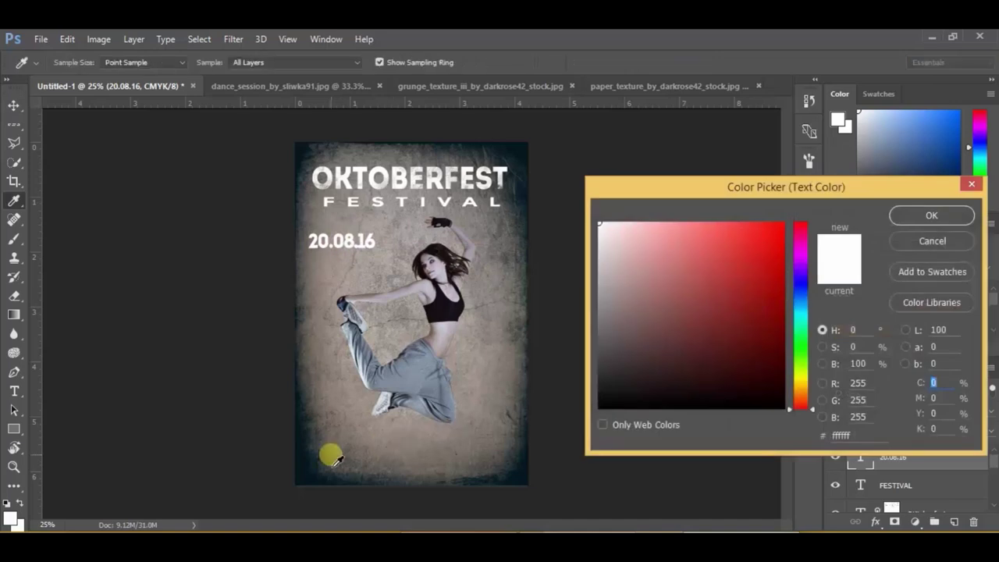
pyautogui.click(307, 471)
pyautogui.click(306, 467)
pyautogui.click(895, 215)
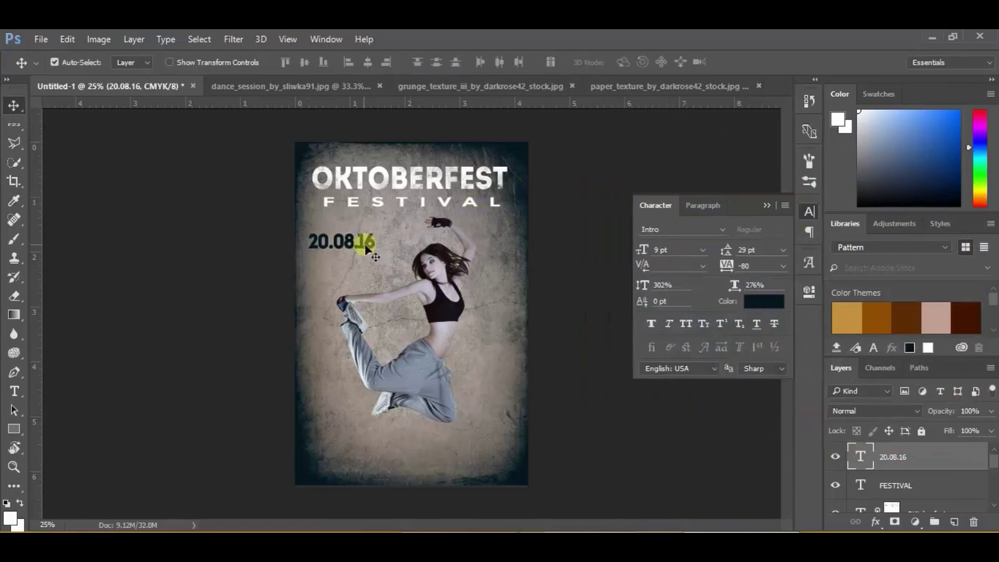
pyautogui.moveTo(352, 249); pyautogui.dragTo(355, 243)
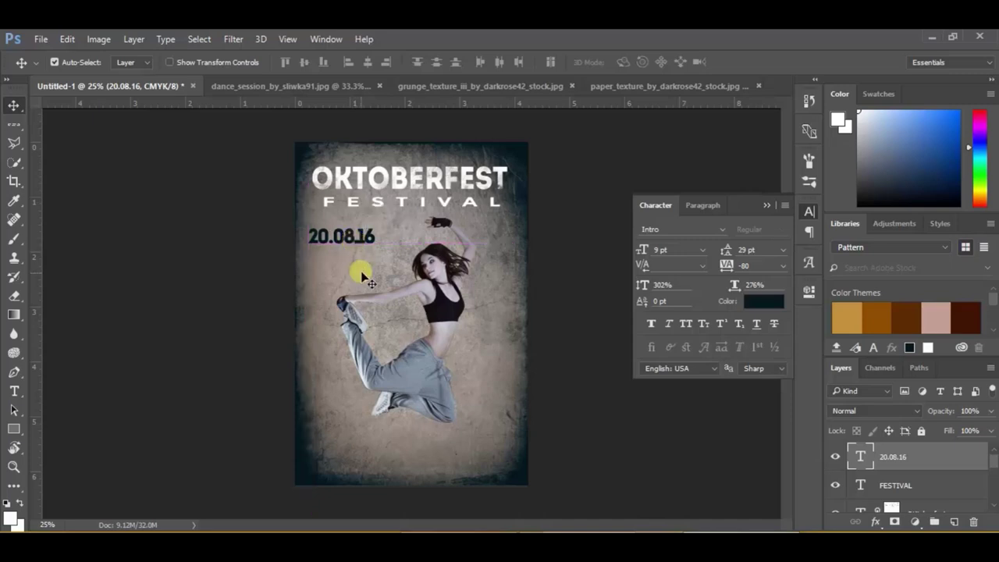
pyautogui.click(14, 391)
# Type FEST below the date and set it in Montserrat Bold.
pyautogui.moveTo(311, 255); pyautogui.dragTo(379, 272)
pyautogui.write('FEST')
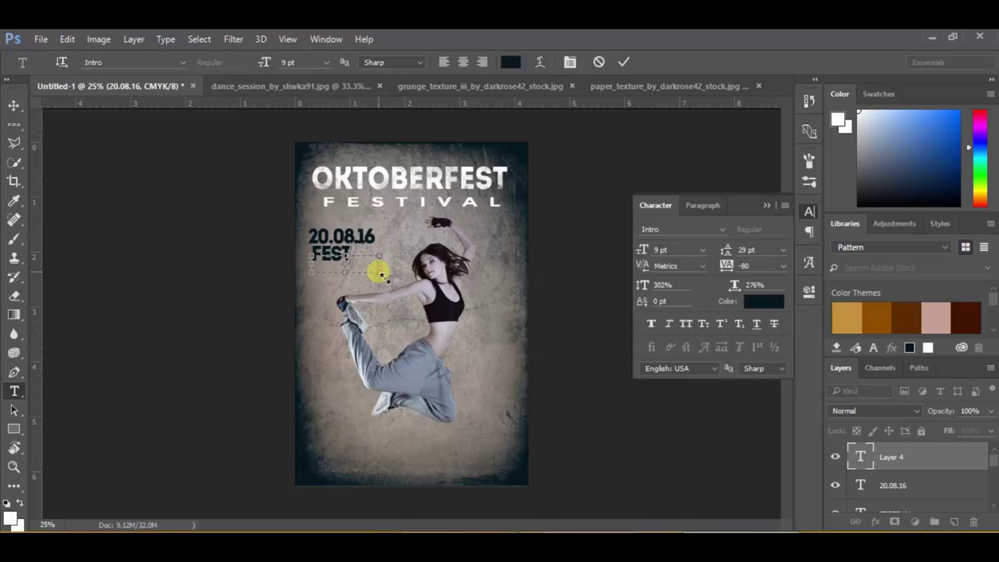
pyautogui.hotkey('ctrl', 'a')
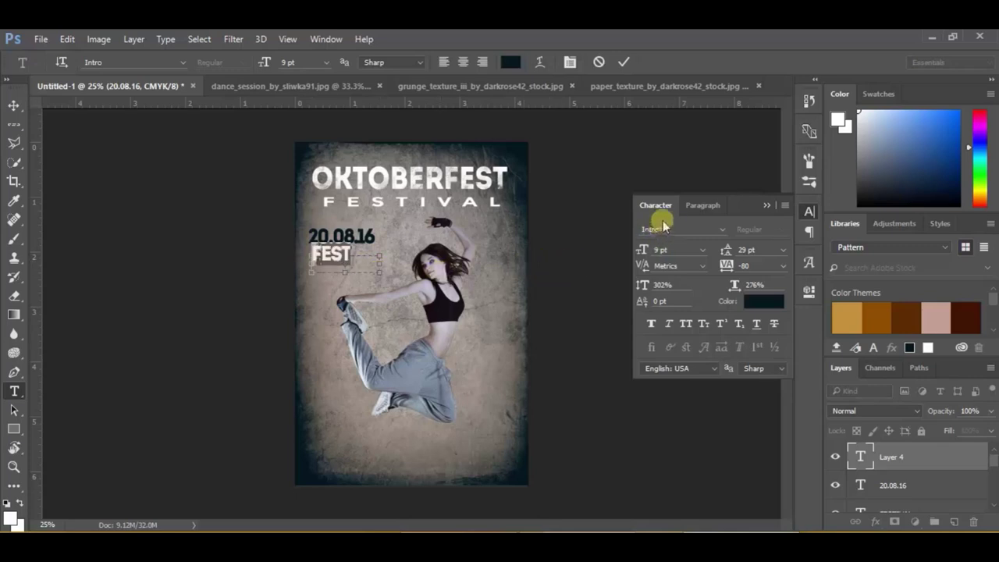
pyautogui.click(662, 232)
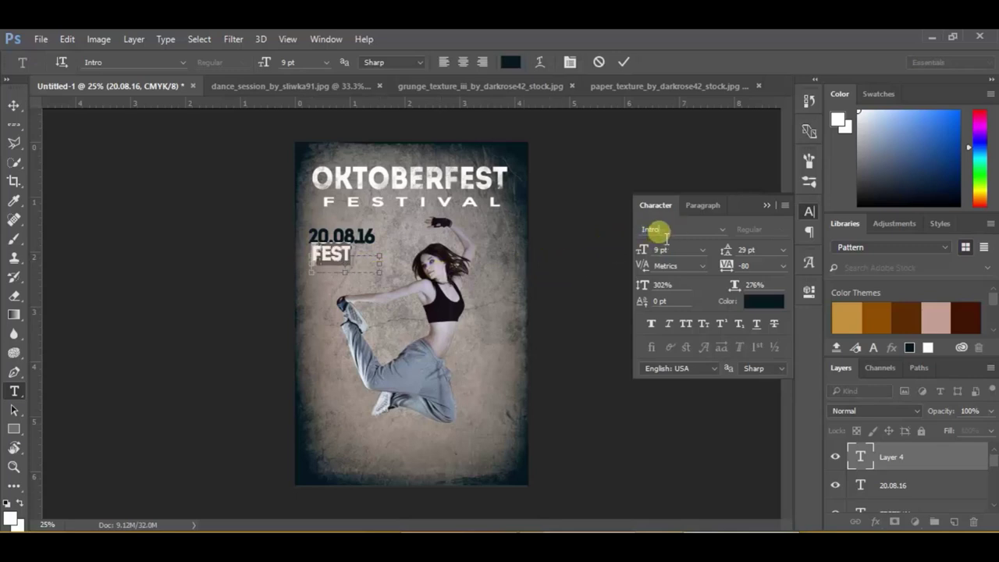
pyautogui.write('mon')
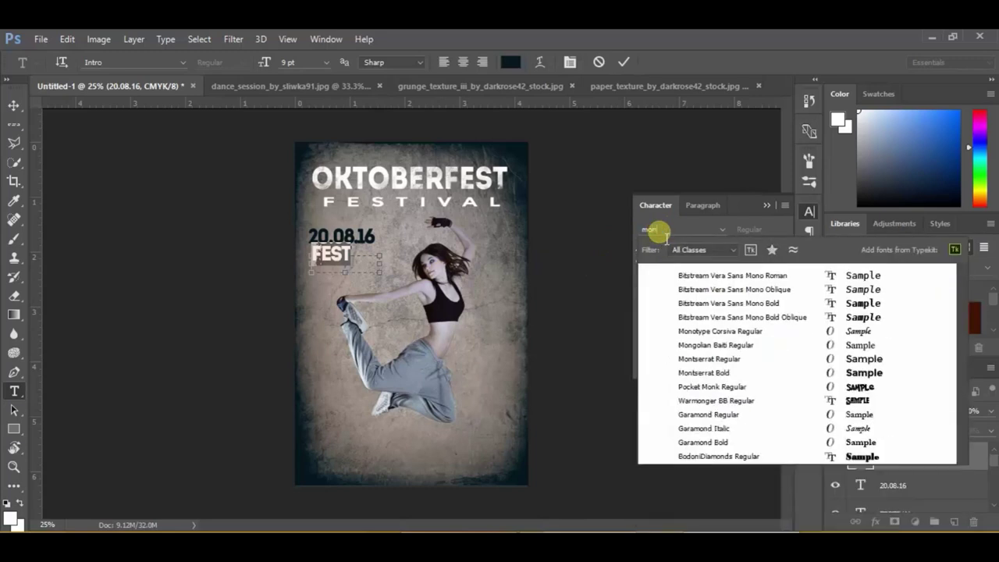
pyautogui.write('t')
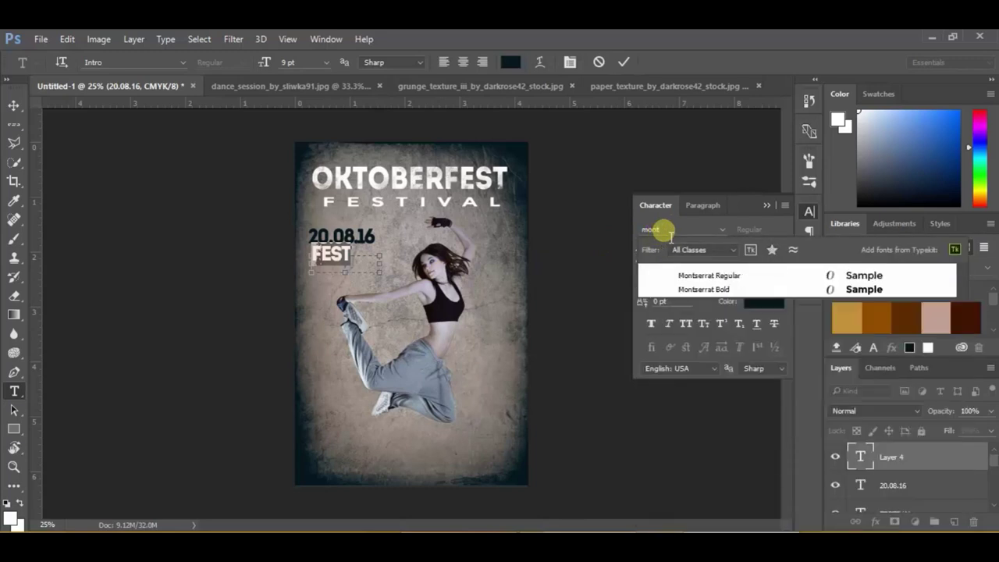
pyautogui.click(736, 290)
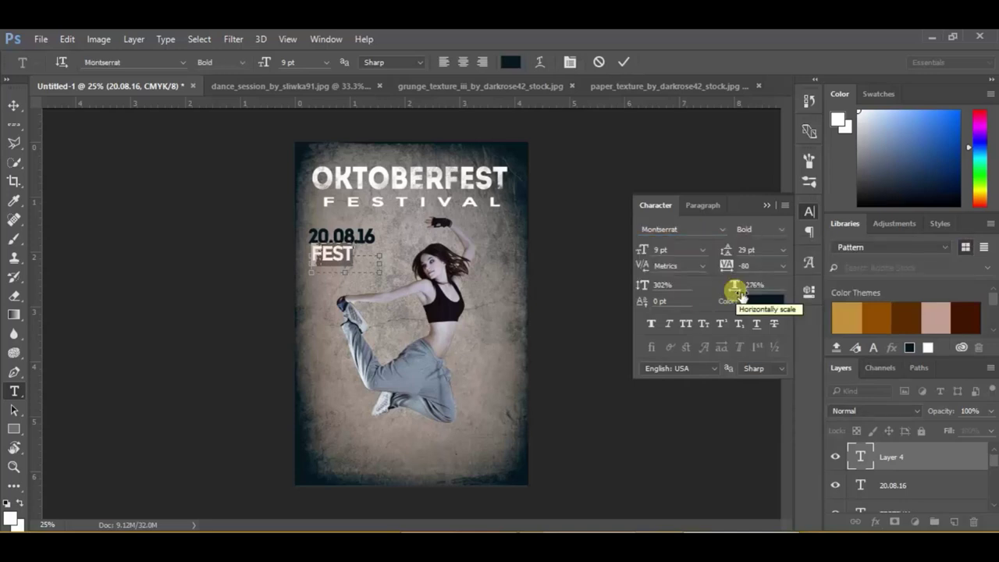
# Give FEST 257% vertical scale and wider tracking, then nudge it left.
pyautogui.moveTo(650, 289); pyautogui.dragTo(630, 348)
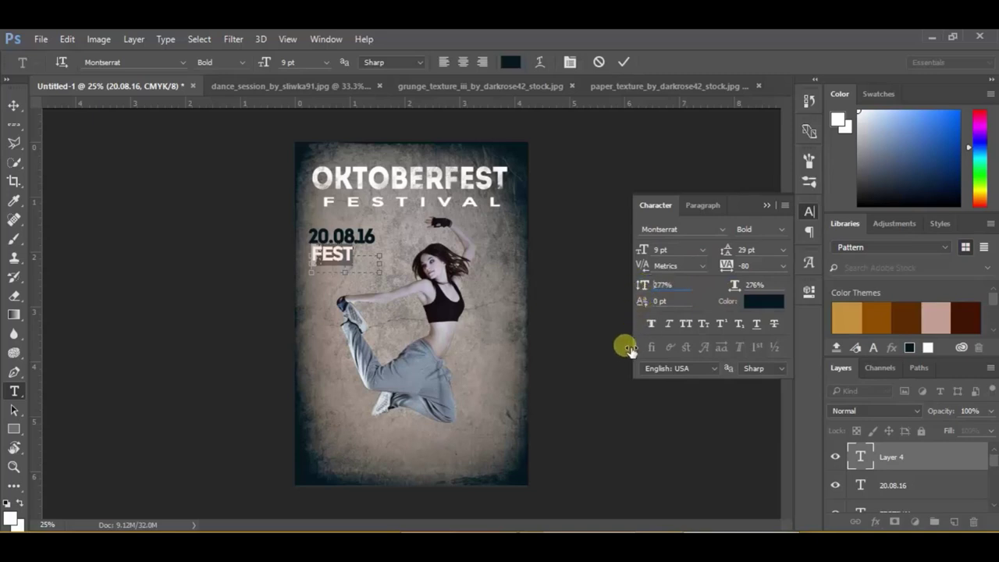
pyautogui.moveTo(630, 348); pyautogui.dragTo(613, 383)
pyautogui.moveTo(735, 290)
pyautogui.mouseDown()
pyautogui.moveTo(729, 270)
pyautogui.moveTo(747, 270)
pyautogui.mouseUp()
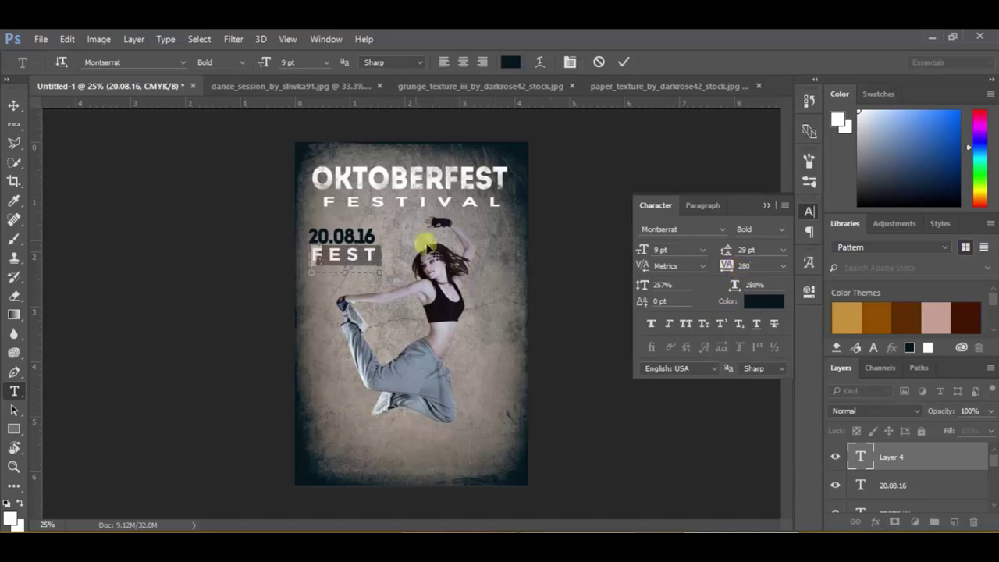
pyautogui.click(19, 108)
pyautogui.press('Left')
pyautogui.press('Left')
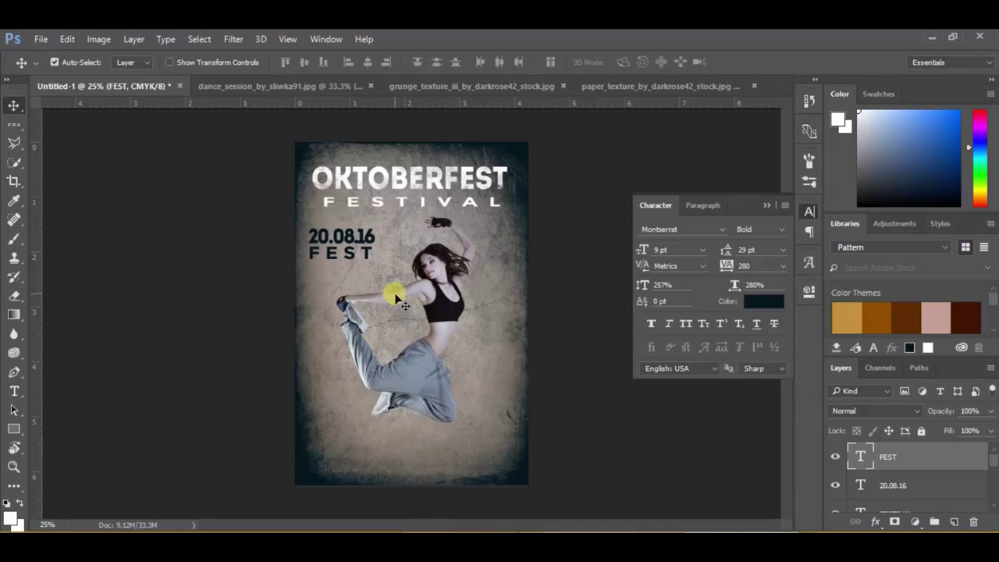
# Paste the Family day info text near the poster bottom, condensed to 268% with tighter spacing.
pyautogui.click(352, 267)
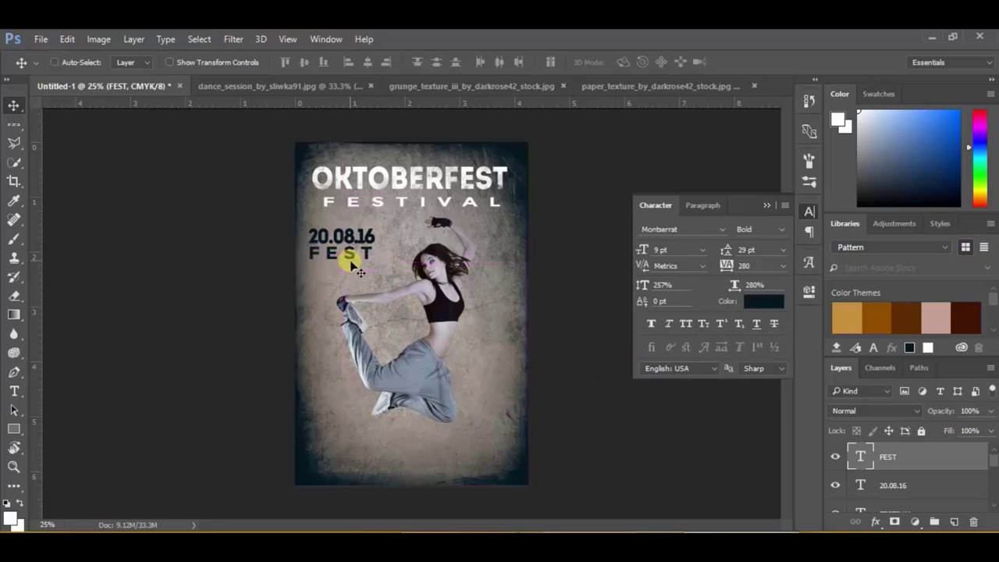
pyautogui.click(15, 392)
pyautogui.moveTo(343, 439); pyautogui.dragTo(490, 476)
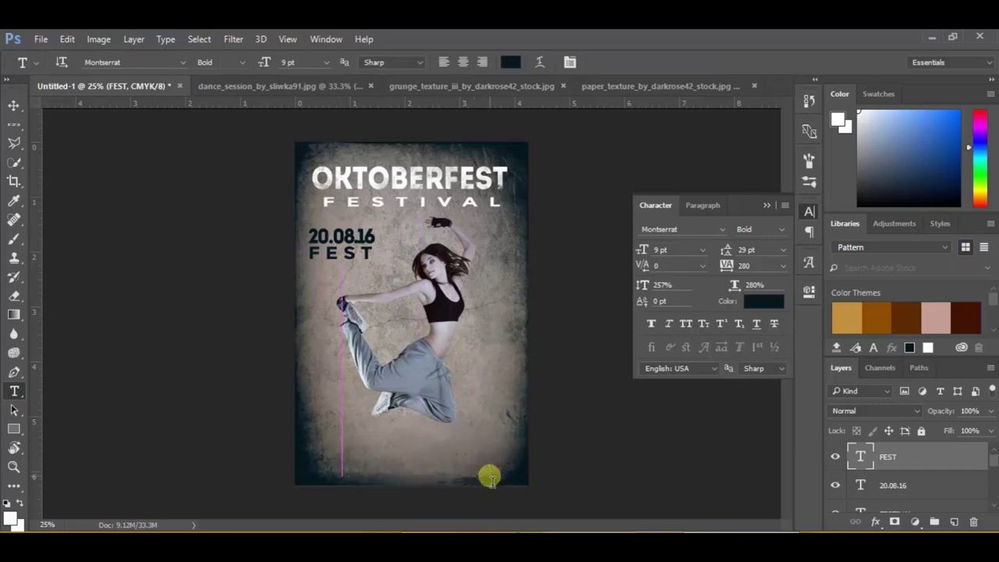
pyautogui.hotkey('ctrl', 'v')
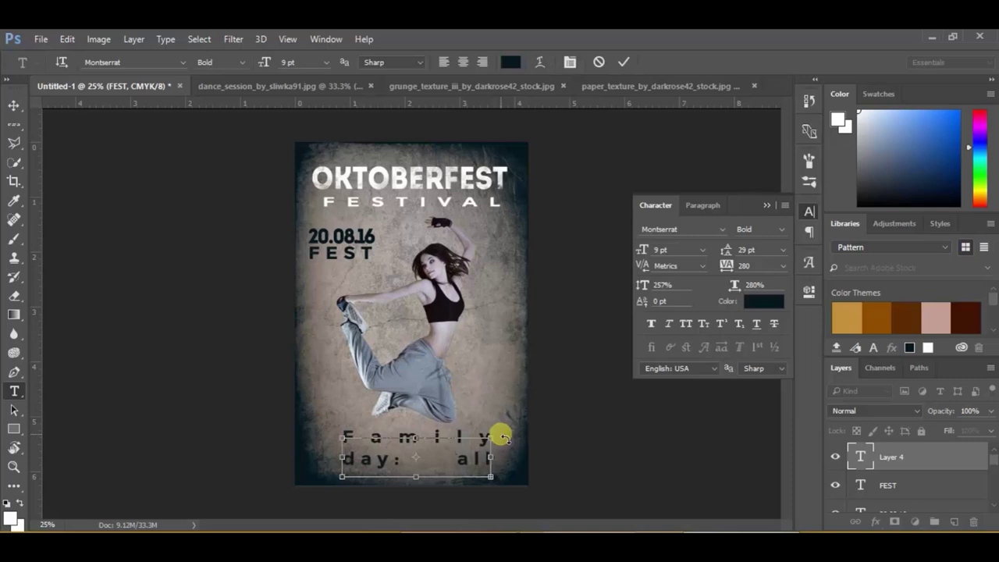
pyautogui.hotkey('ctrl', 'a')
pyautogui.moveTo(726, 283); pyautogui.dragTo(726, 303)
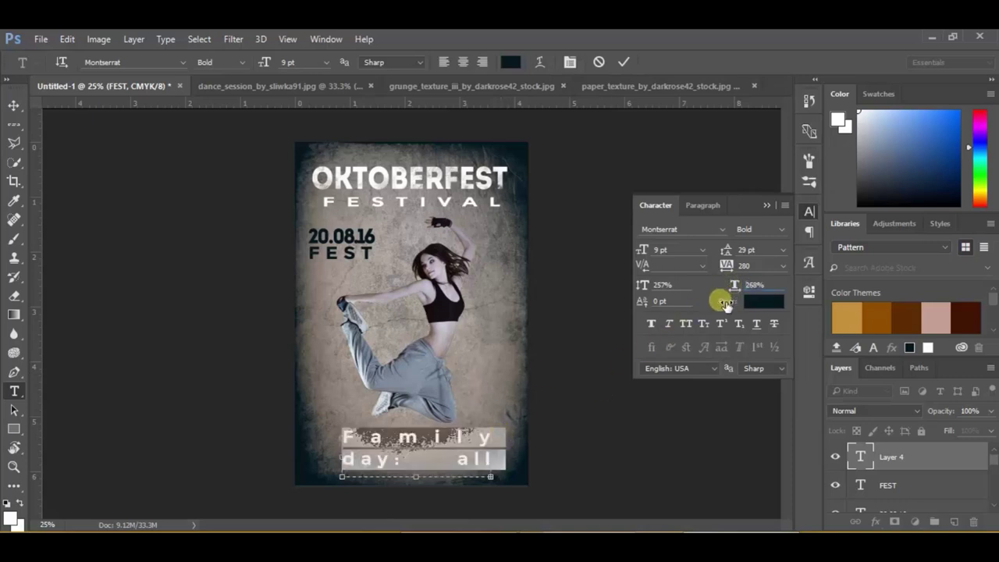
pyautogui.moveTo(727, 266); pyautogui.dragTo(709, 283)
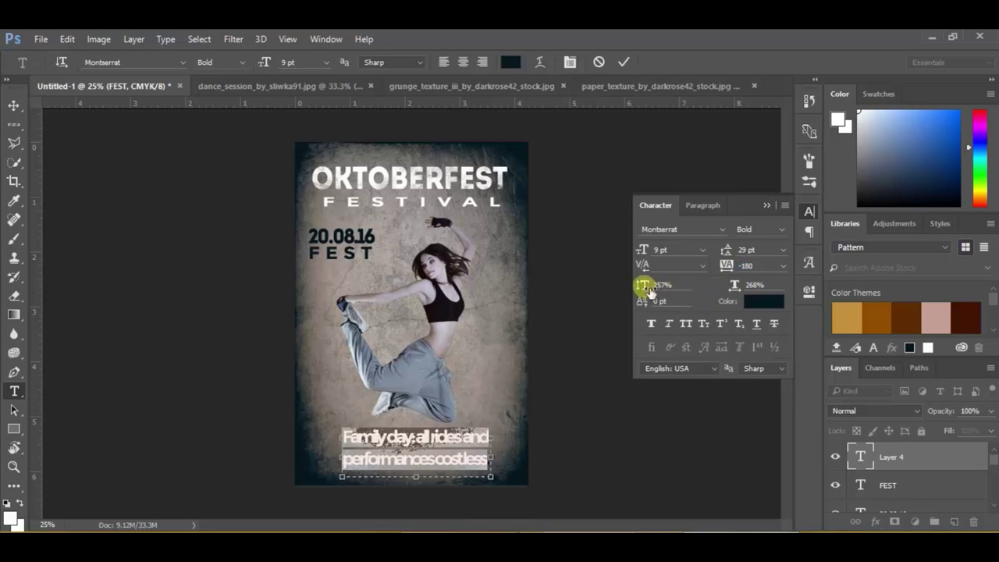
# Make the info text 6 pt on a single line with 24 pt leading.
pyautogui.click(660, 251)
pyautogui.press('Down')
pyautogui.press('Down')
pyautogui.press('Down')
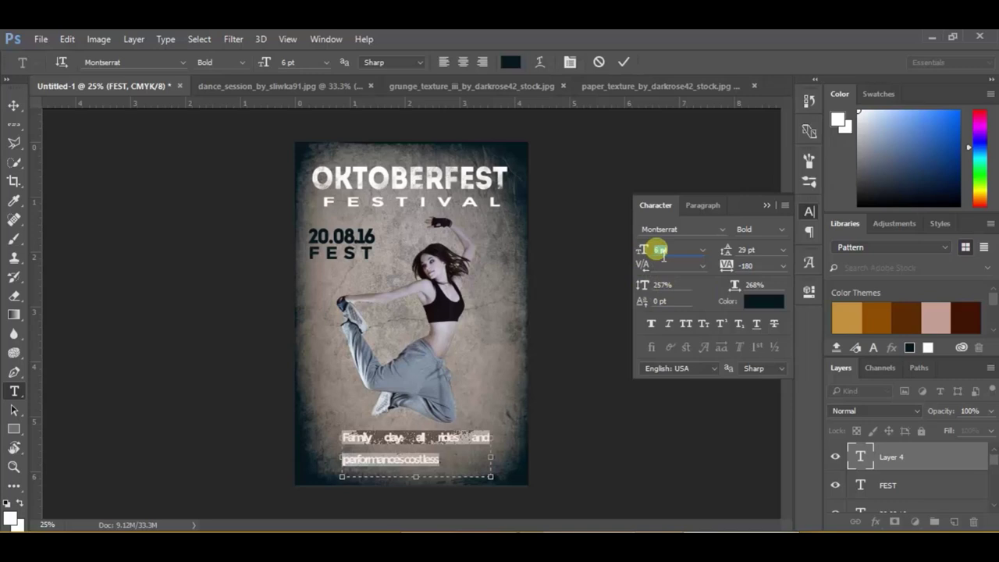
pyautogui.moveTo(735, 275); pyautogui.dragTo(733, 279)
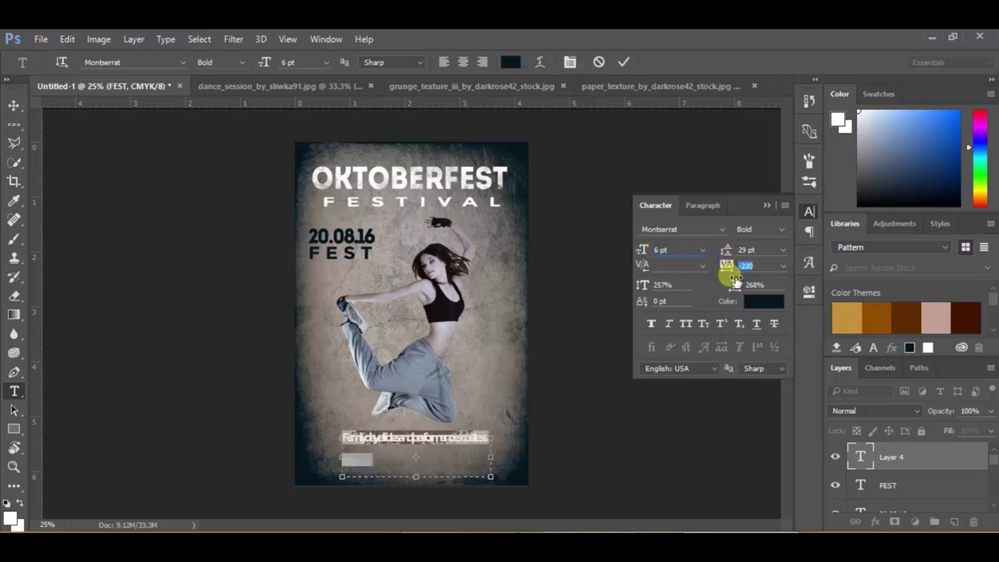
pyautogui.moveTo(727, 251)
pyautogui.mouseDown()
pyautogui.moveTo(745, 264)
pyautogui.moveTo(731, 306)
pyautogui.mouseUp()
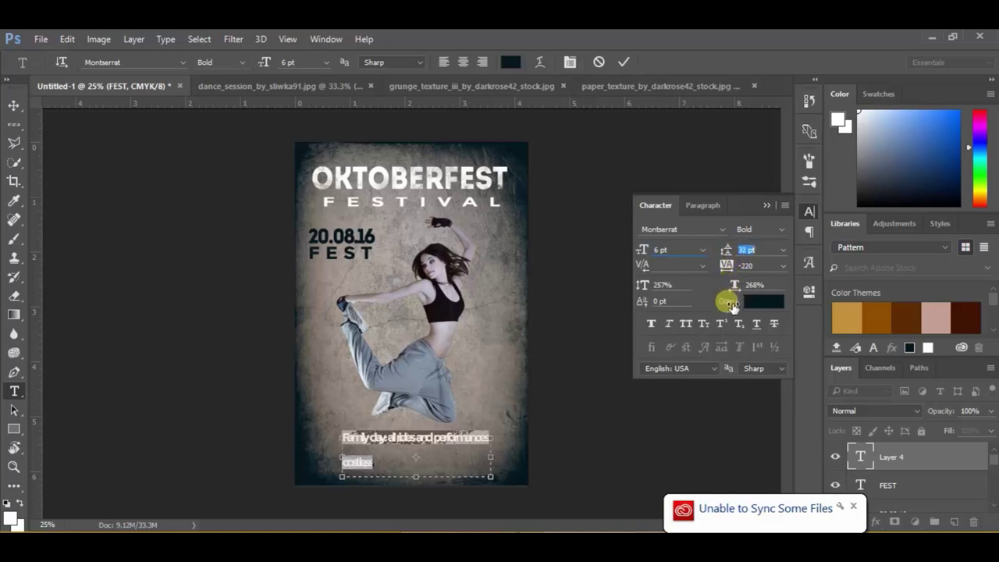
pyautogui.moveTo(731, 306); pyautogui.dragTo(721, 323)
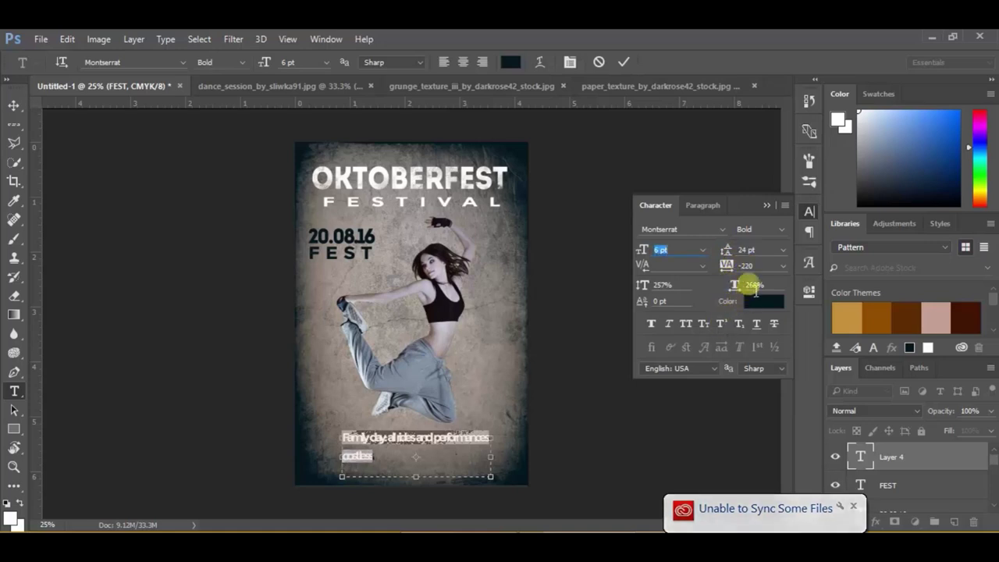
# Set the bottom text's tracking to -140 and horizontal scale to 220%.
pyautogui.click(746, 265)
pyautogui.write('-260')
pyautogui.press('Return')
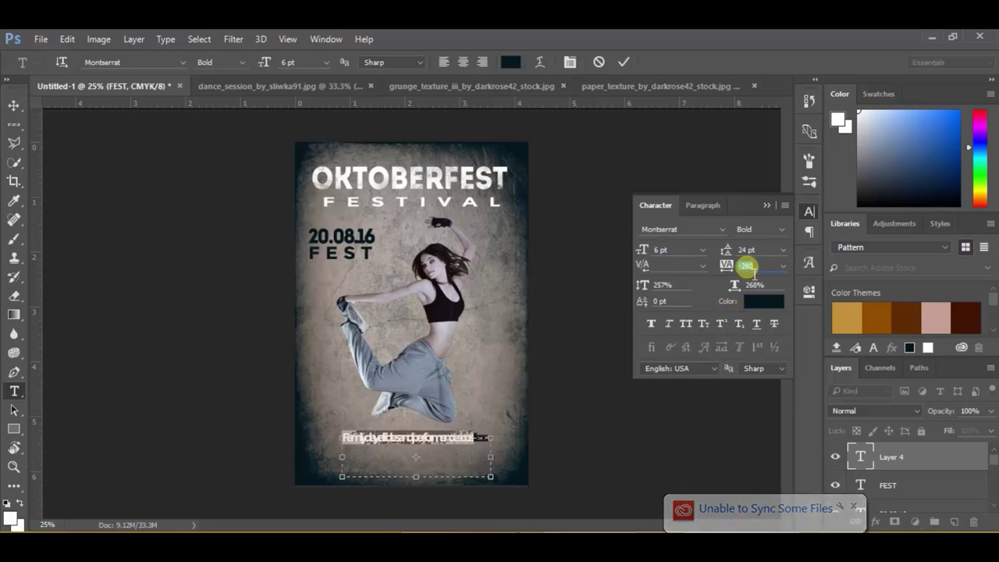
pyautogui.write('-100')
pyautogui.press('Return')
pyautogui.write('-140')
pyautogui.press('Return')
pyautogui.click(753, 285)
pyautogui.write('245')
pyautogui.press('Return')
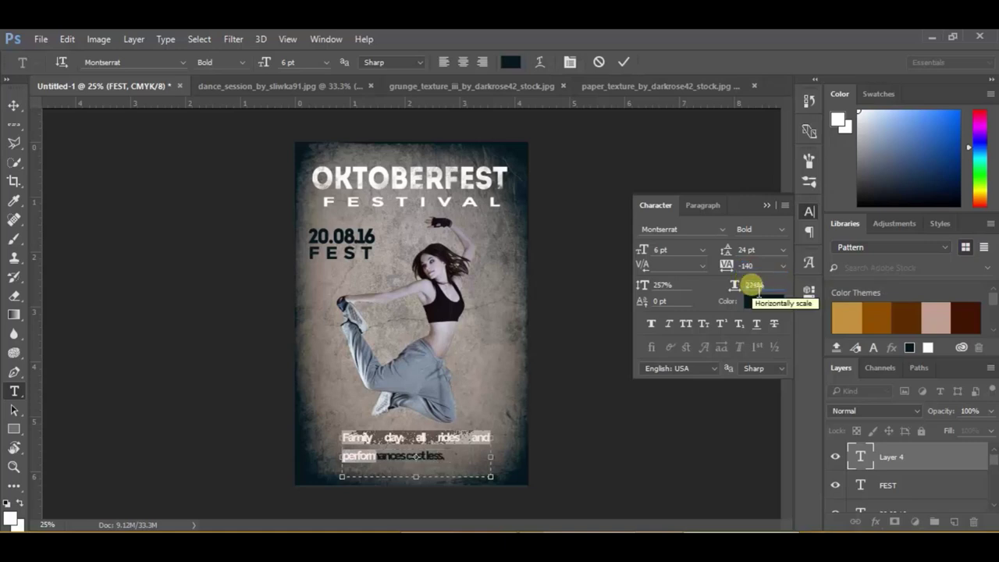
pyautogui.write('220')
pyautogui.press('Return')
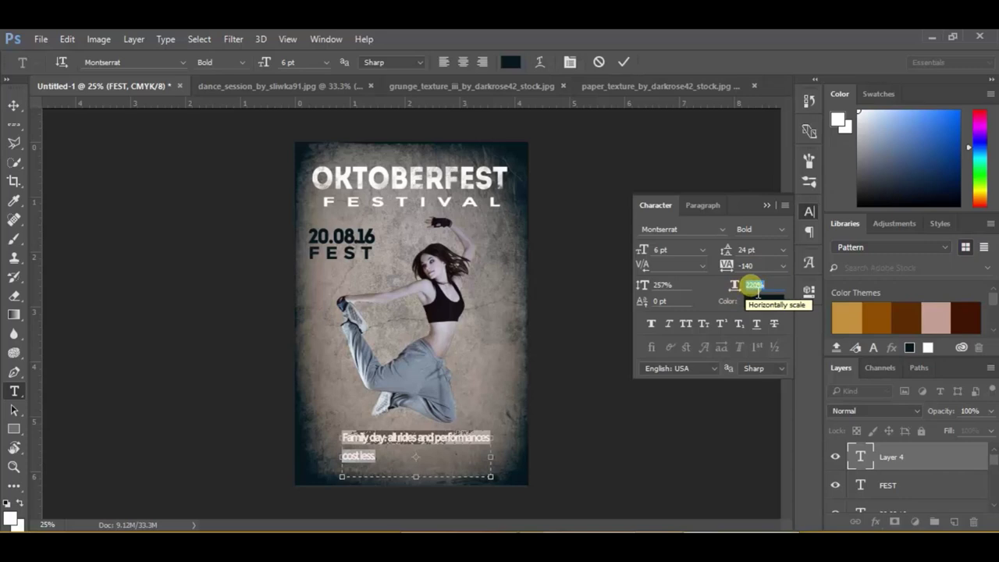
pyautogui.click(13, 105)
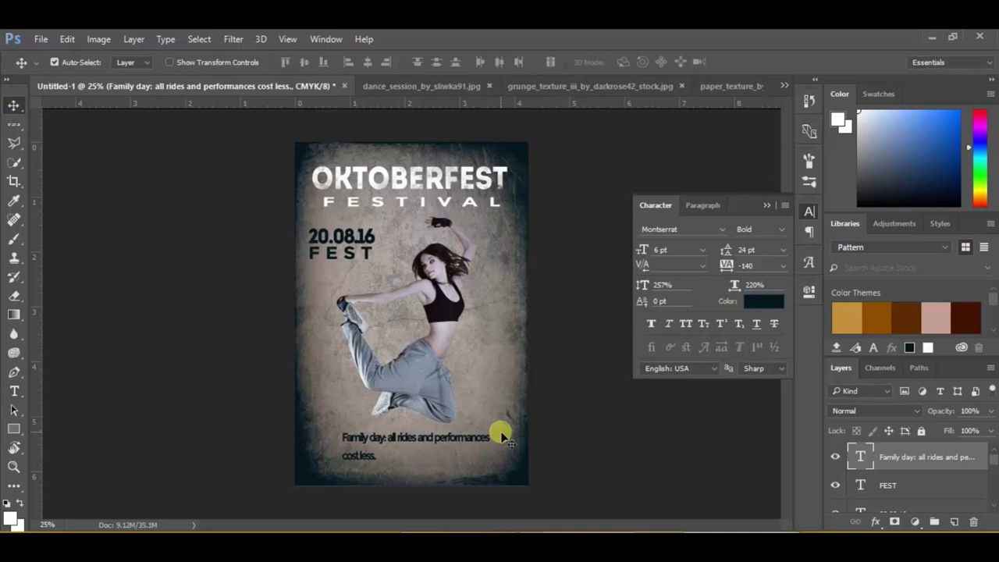
# Reduce the bottom line to 5 pt and shrink its text box to fit.
pyautogui.doubleClick(449, 441)
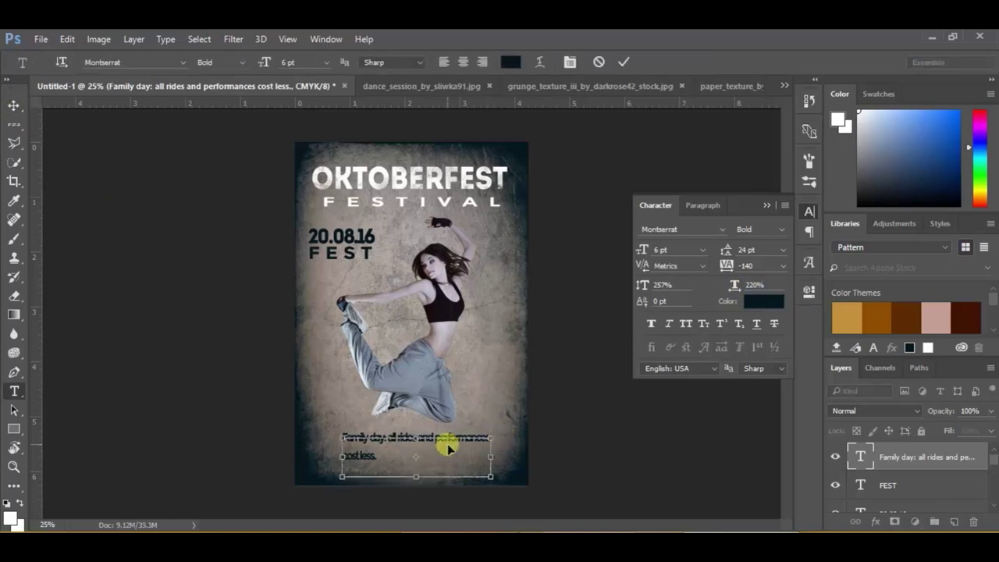
pyautogui.hotkey('ctrl', 'a')
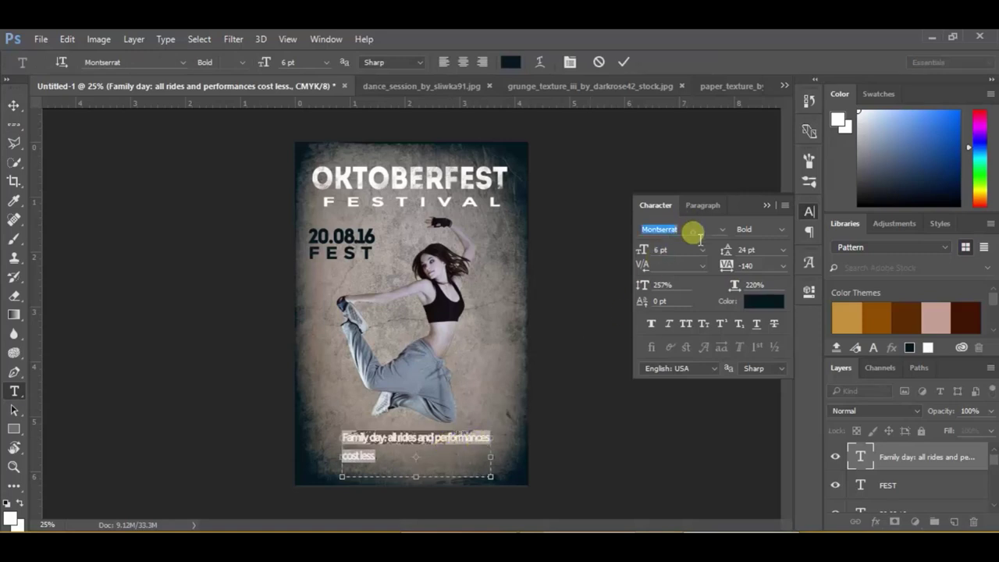
pyautogui.click(669, 249)
pyautogui.write('5')
pyautogui.press('Return')
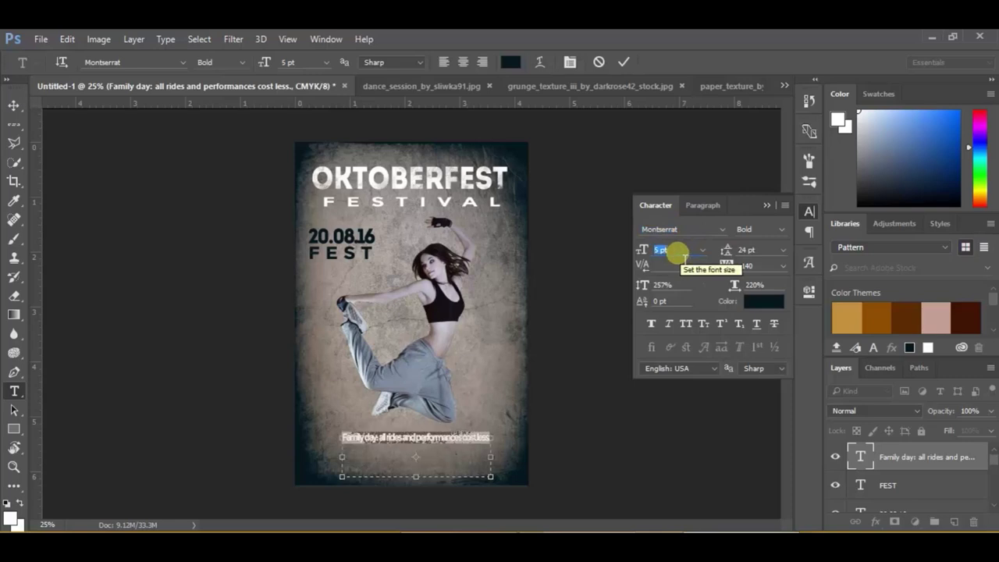
pyautogui.moveTo(487, 476); pyautogui.dragTo(487, 450)
pyautogui.click(14, 106)
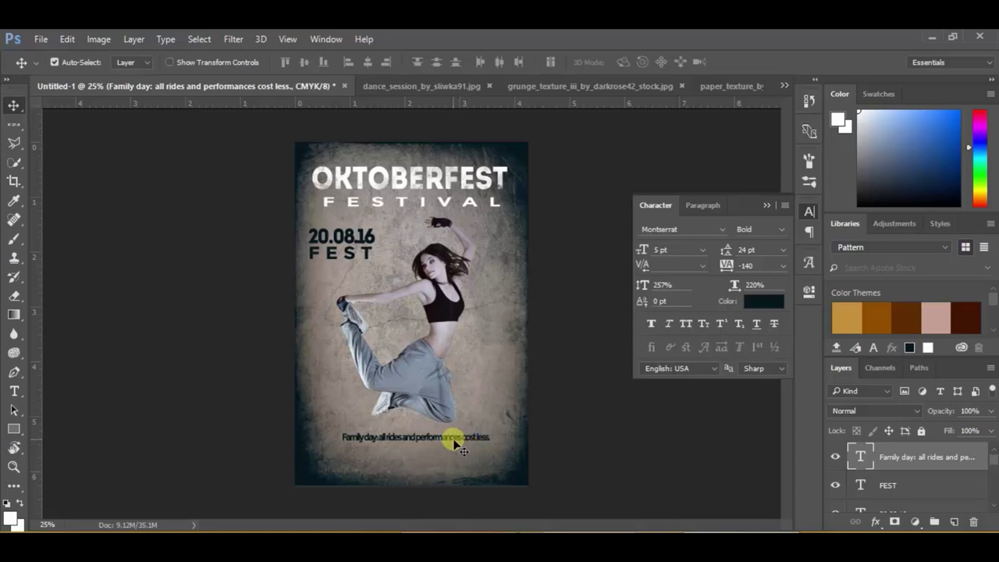
pyautogui.click(752, 303)
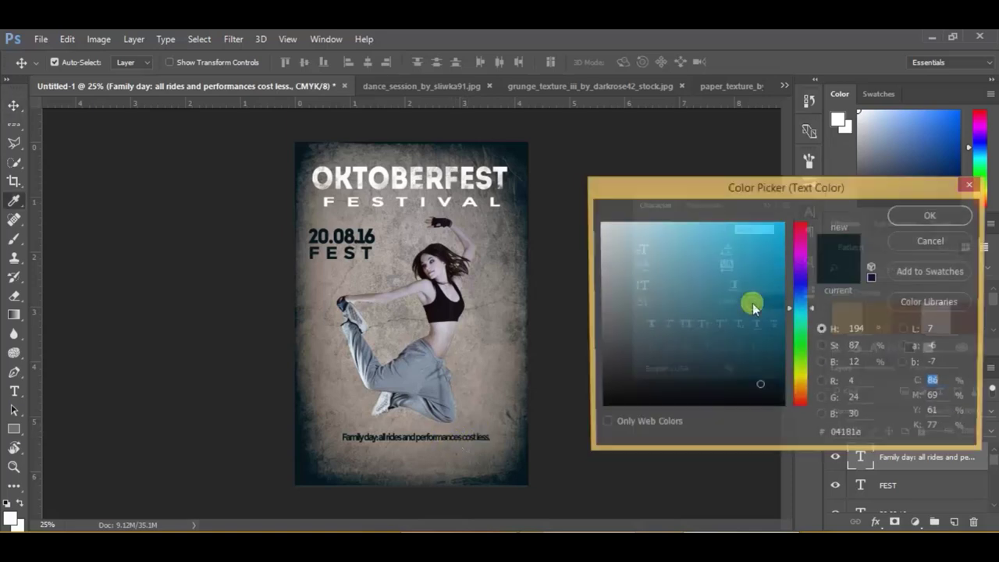
# Colour the tagline dark grey #272d2e, sampled from the poster's dark corner.
pyautogui.click(322, 412)
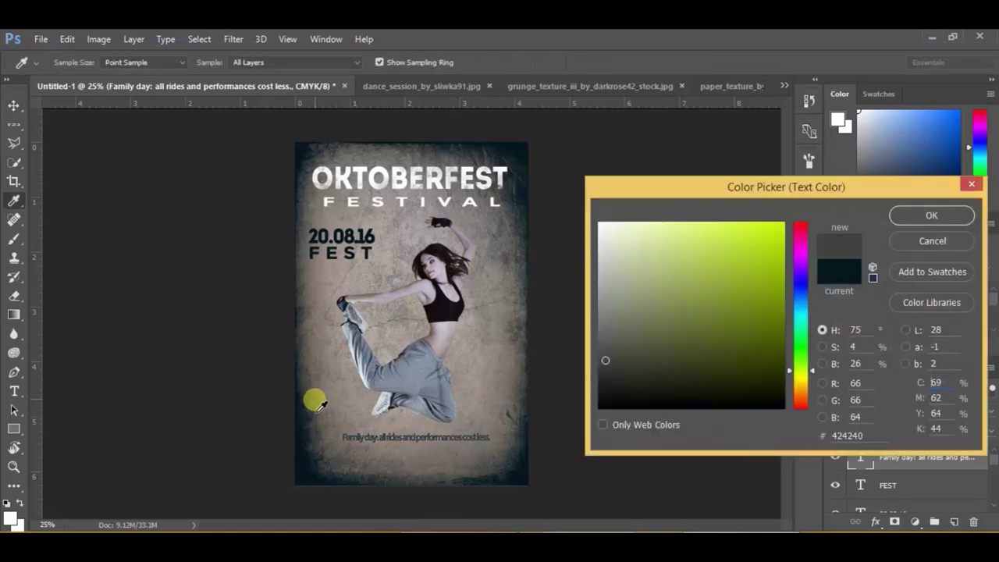
pyautogui.click(320, 404)
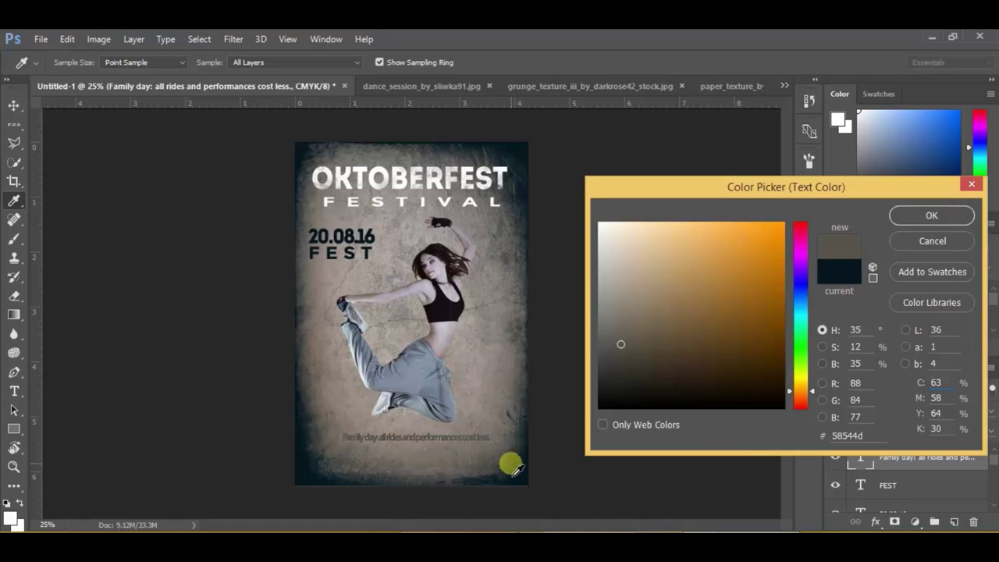
pyautogui.moveTo(513, 469); pyautogui.dragTo(509, 468)
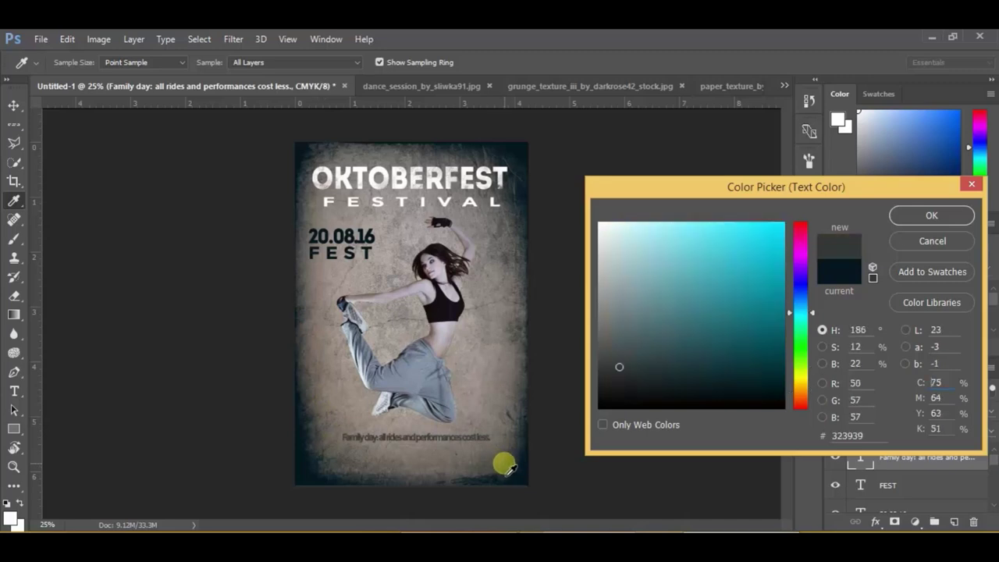
pyautogui.click(625, 377)
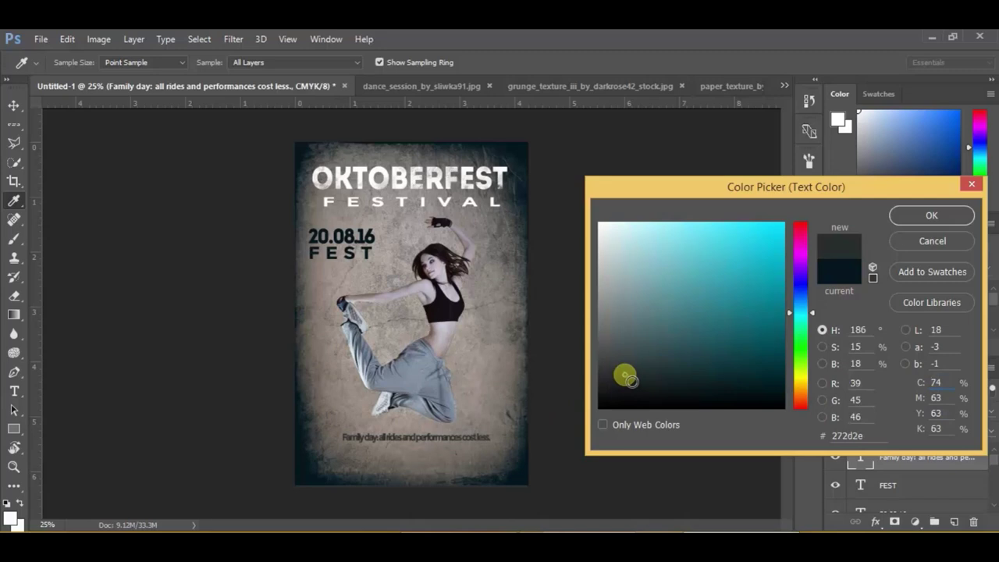
pyautogui.click(927, 215)
pyautogui.click(661, 251)
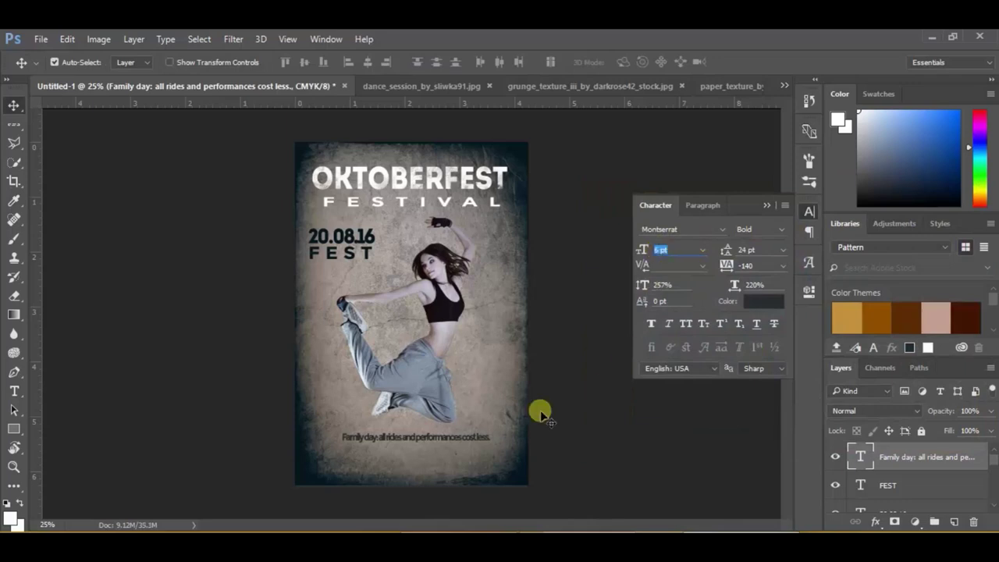
# Set the bottom tagline to 6 pt in the Intro font.
pyautogui.click(480, 436)
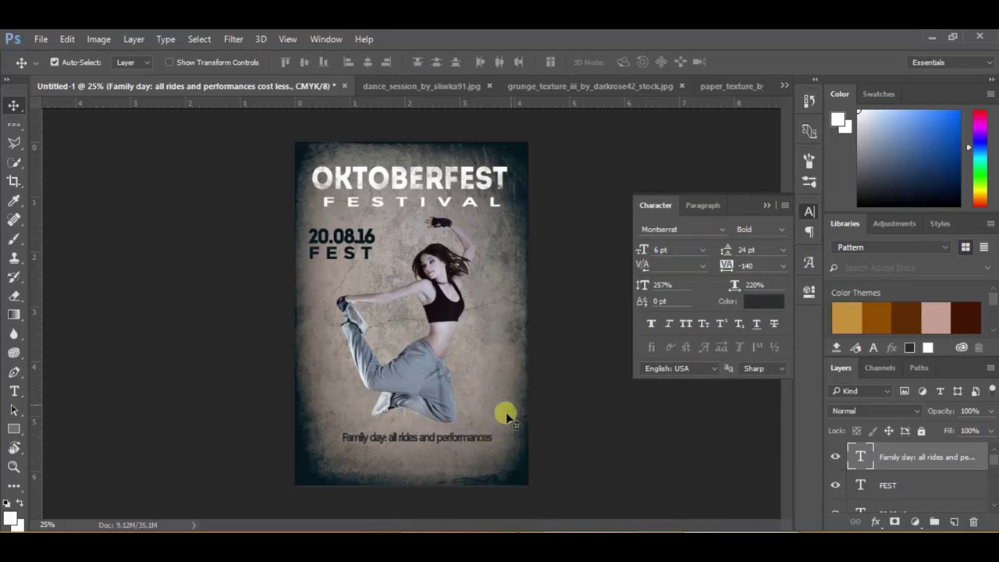
pyautogui.click(663, 230)
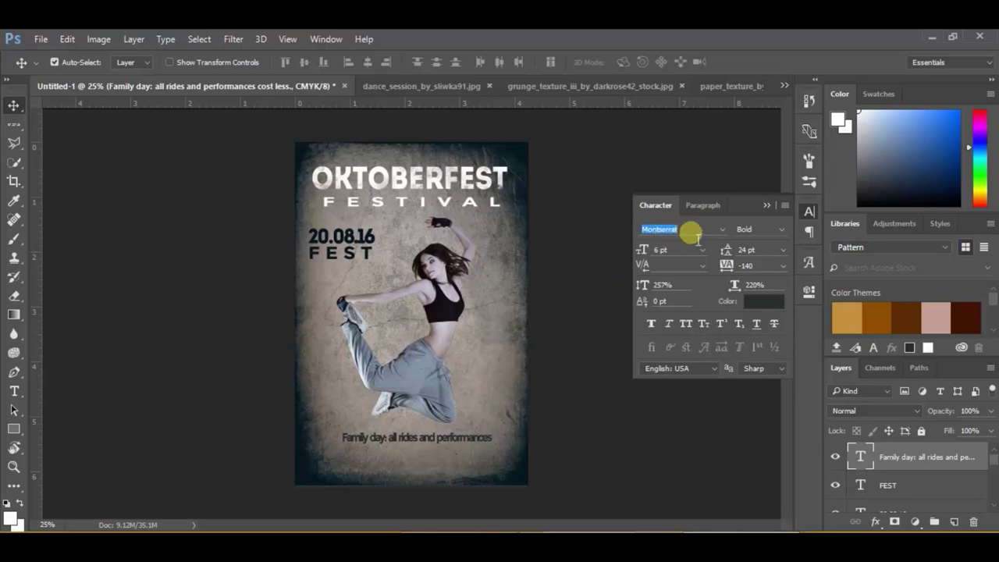
pyautogui.write('intr')
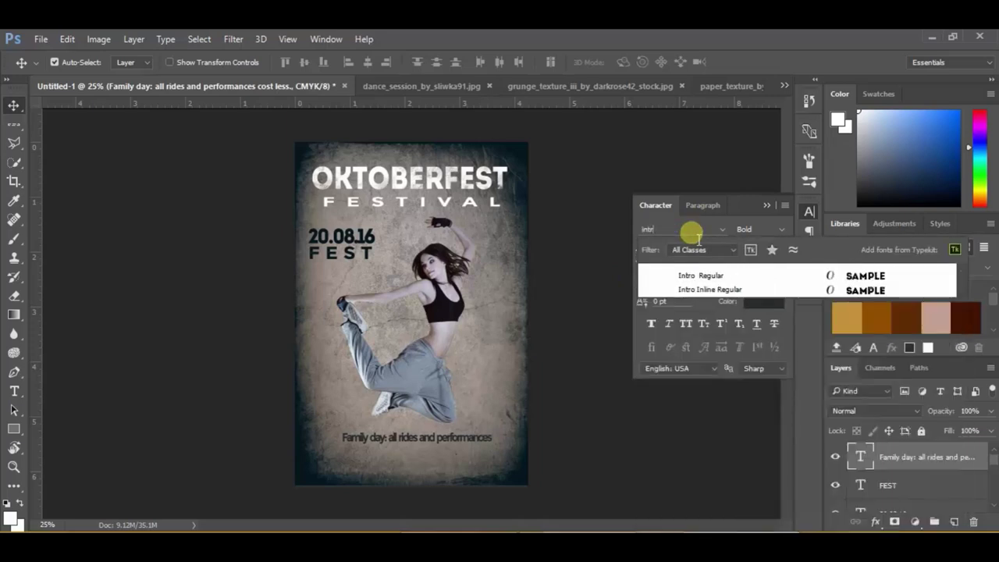
pyautogui.click(693, 275)
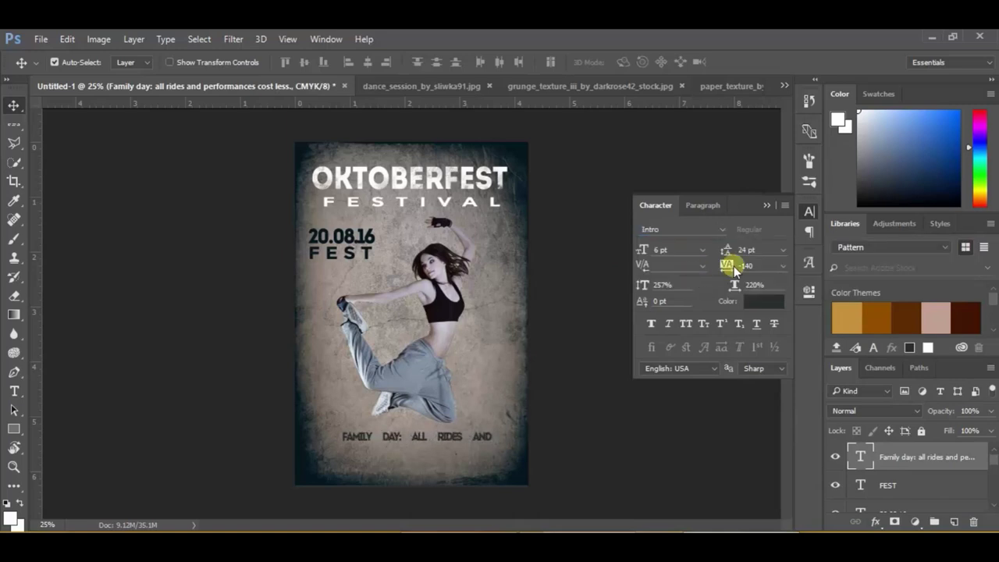
# Give the tagline 162% horizontal scale and -100 tracking, centred on the poster.
pyautogui.moveTo(733, 285); pyautogui.dragTo(693, 293)
pyautogui.press('Return')
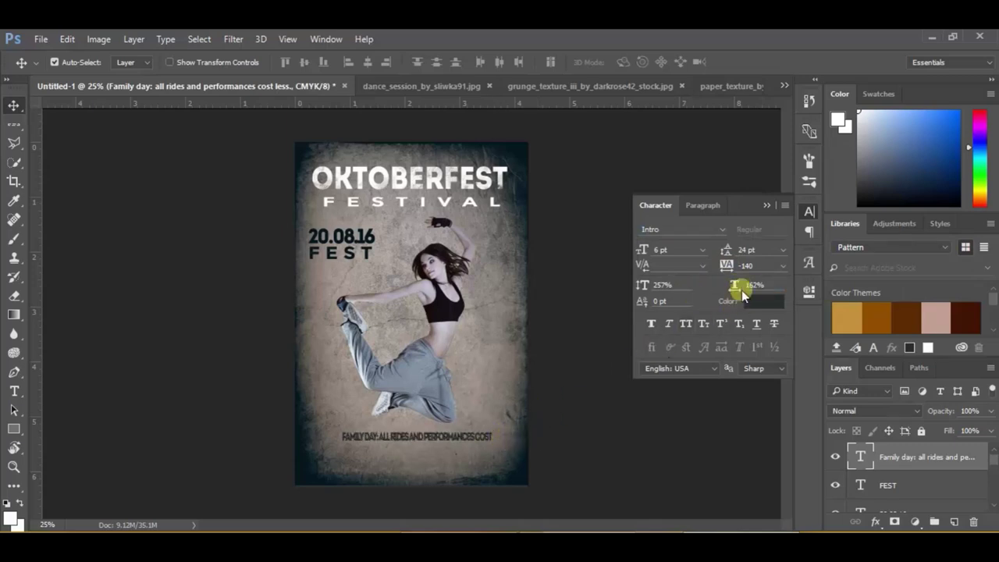
pyautogui.click(743, 266)
pyautogui.write('-100')
pyautogui.press('Return')
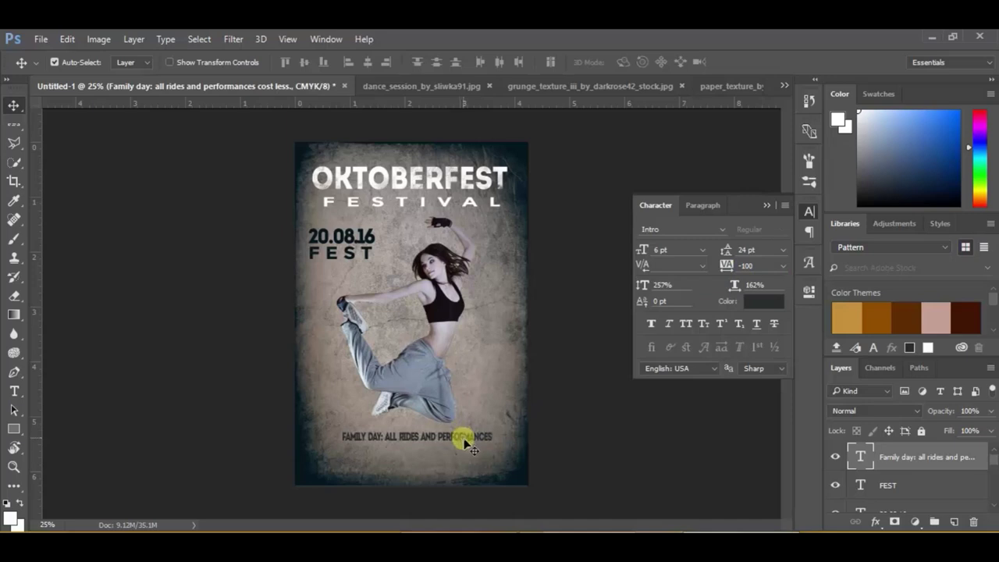
pyautogui.moveTo(463, 440); pyautogui.dragTo(460, 445)
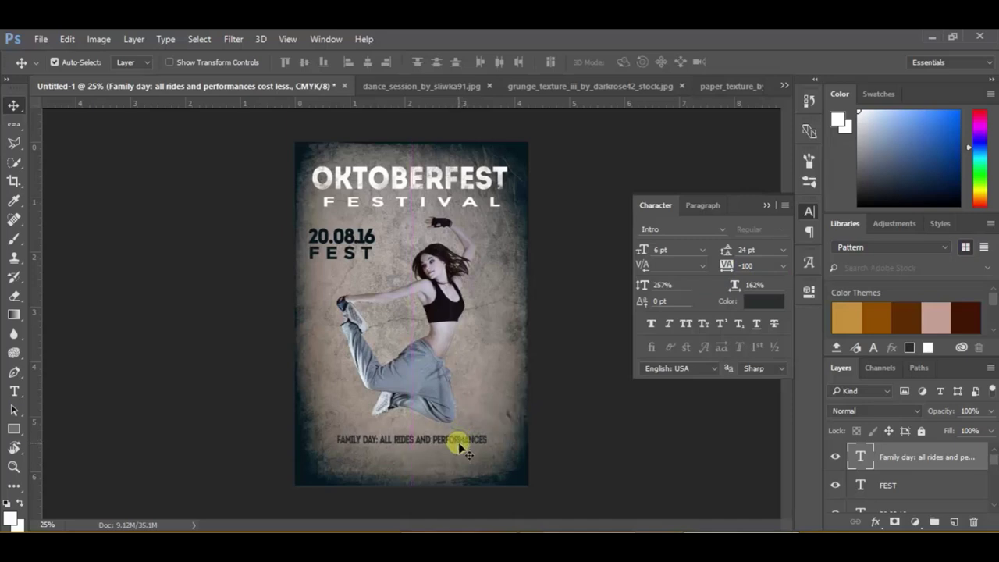
# Duplicate the tagline below, reword it to 'Doors open at 10 o'clock', and size it 7 pt.
pyautogui.moveTo(458, 446); pyautogui.dragTo(462, 462)
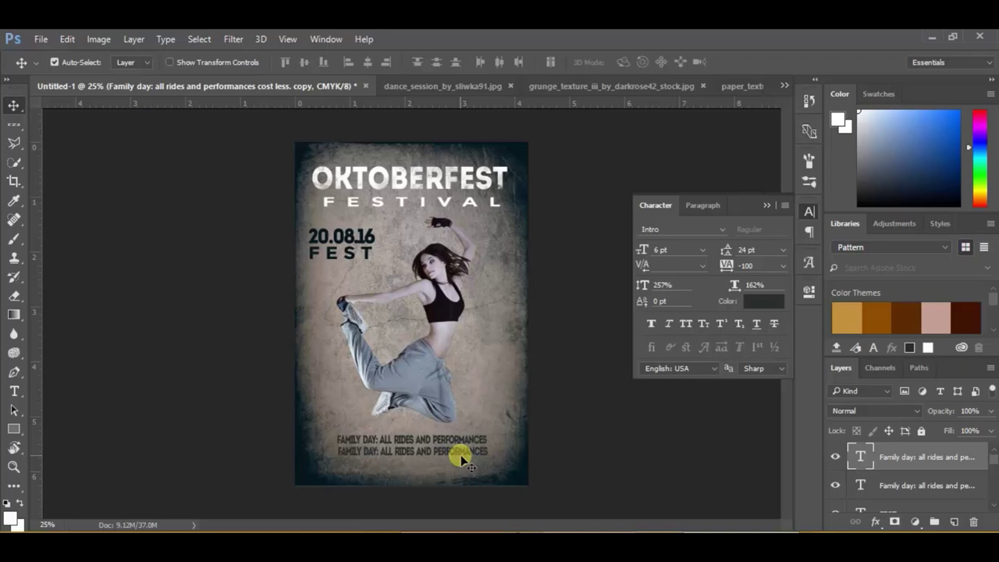
pyautogui.press('t')
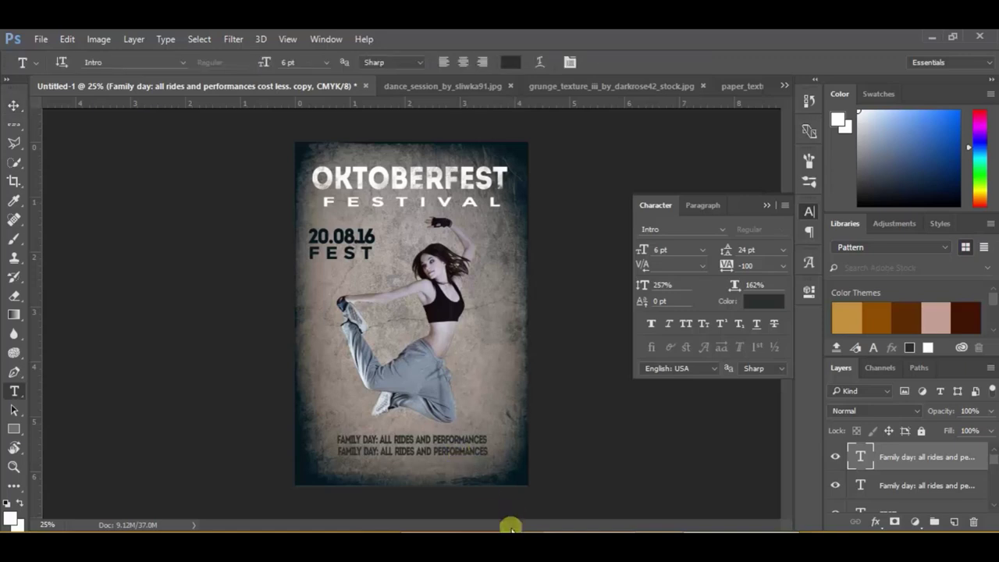
pyautogui.doubleClick(454, 461)
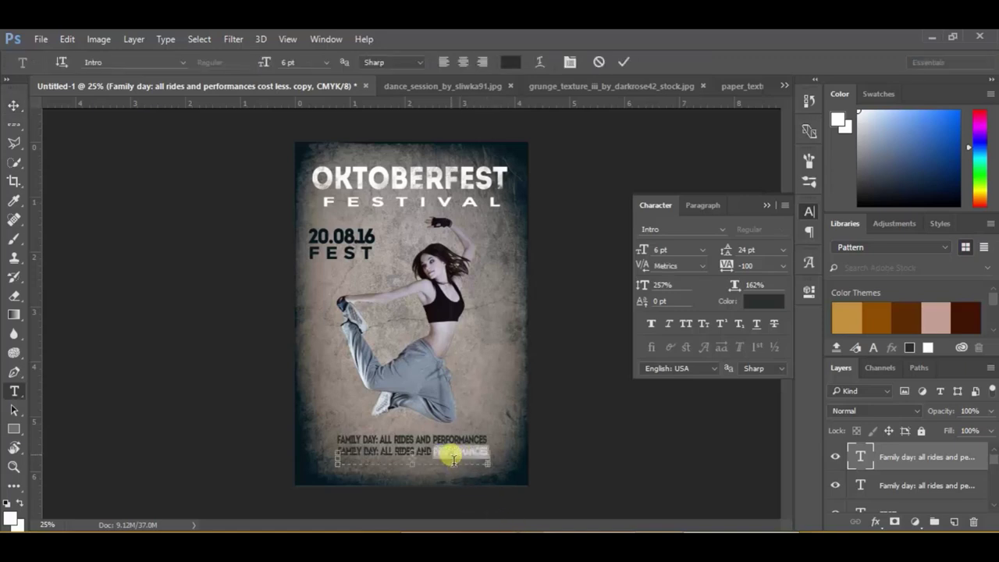
pyautogui.hotkey('ctrl', 'a')
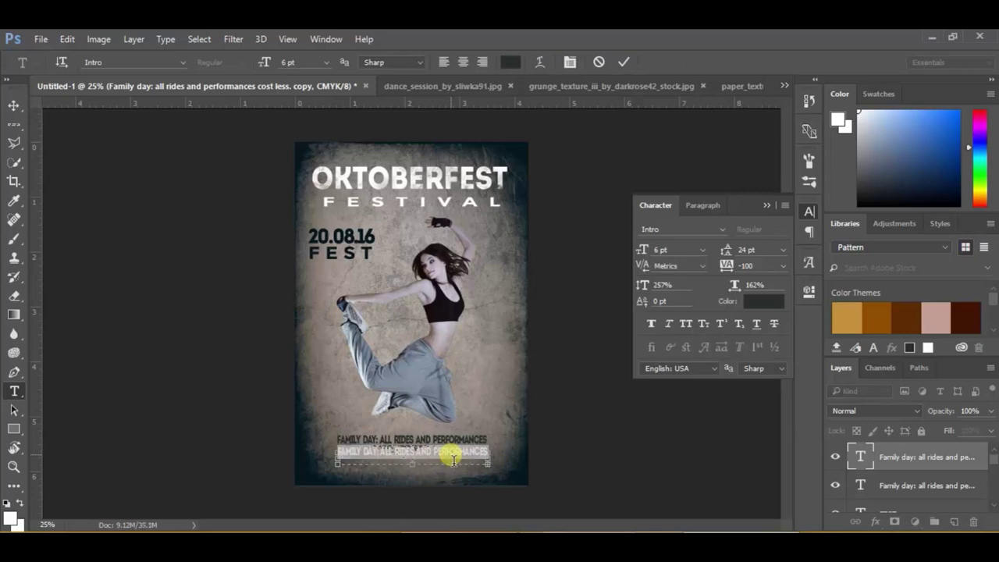
pyautogui.write('cost less.')
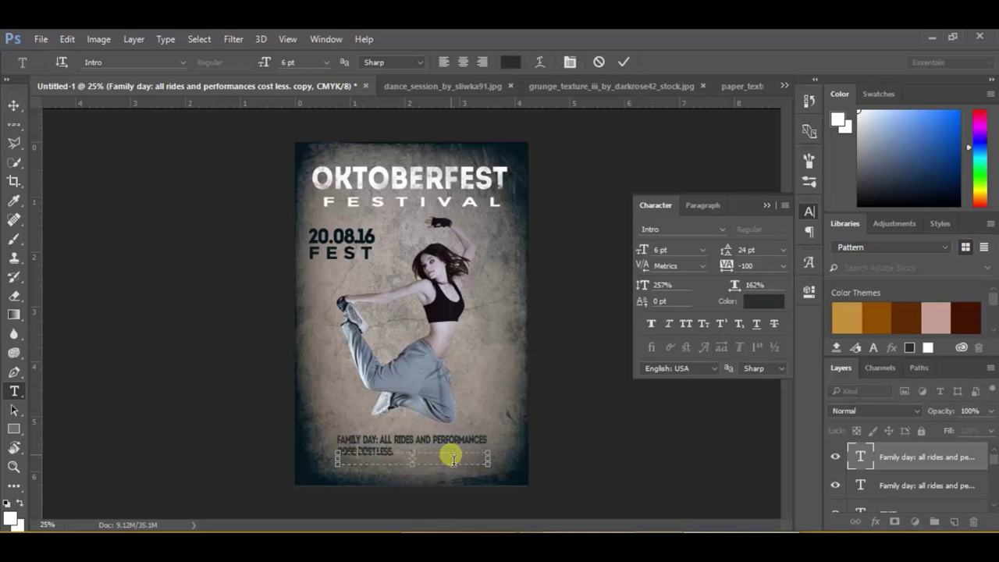
pyautogui.write('open sat')
pyautogui.write(" 10 o'clo")
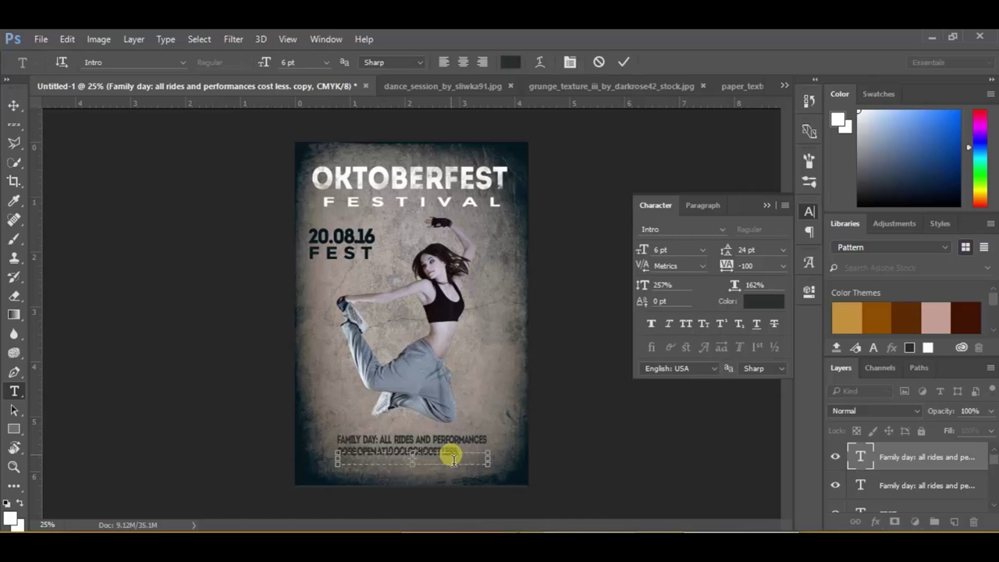
pyautogui.write('ck')
pyautogui.hotkey('ctrl', 'a')
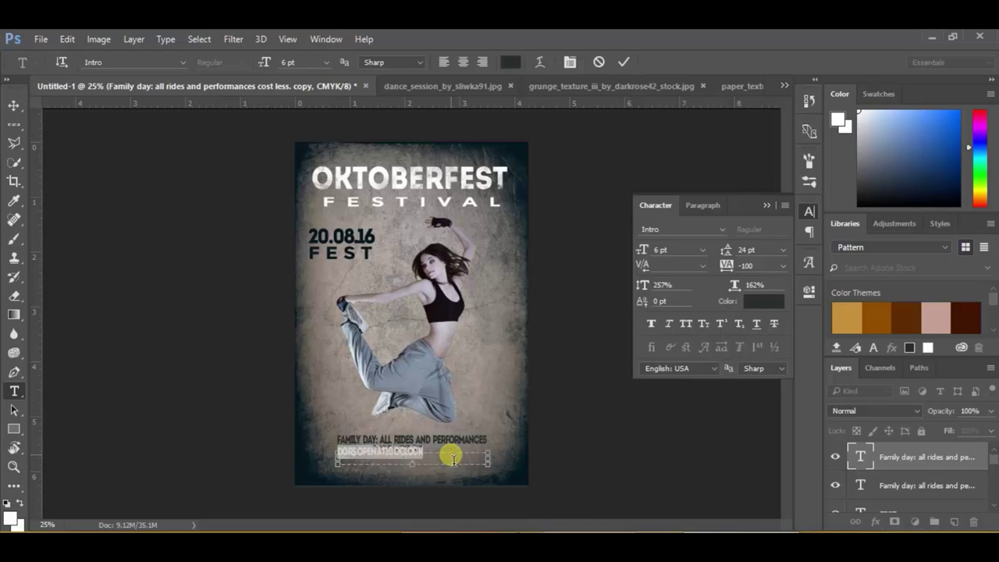
pyautogui.click(659, 251)
pyautogui.press('Up')
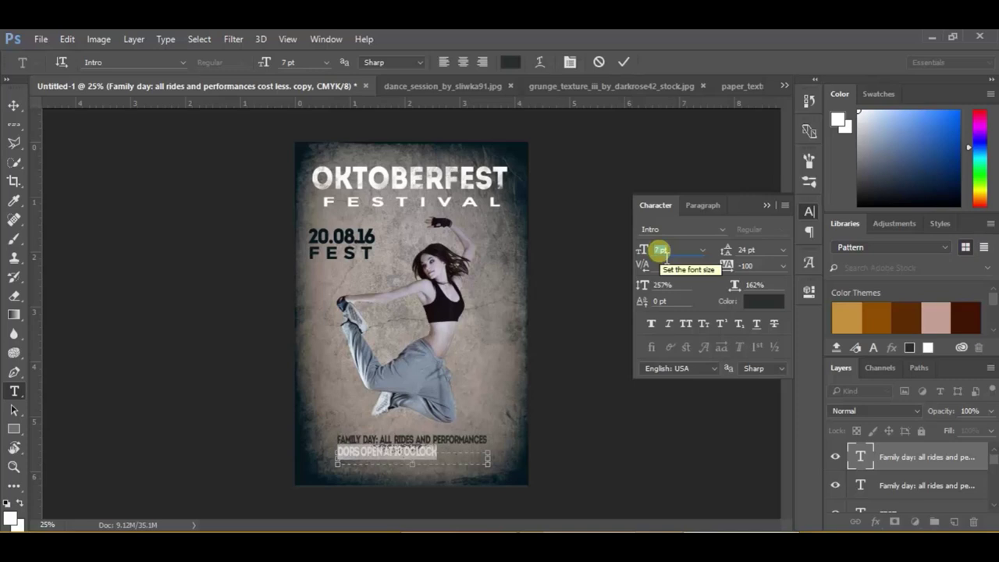
# Make the doors-open line 8 pt, dark teal sampled from the poster edge, and move it lower.
pyautogui.press('Up')
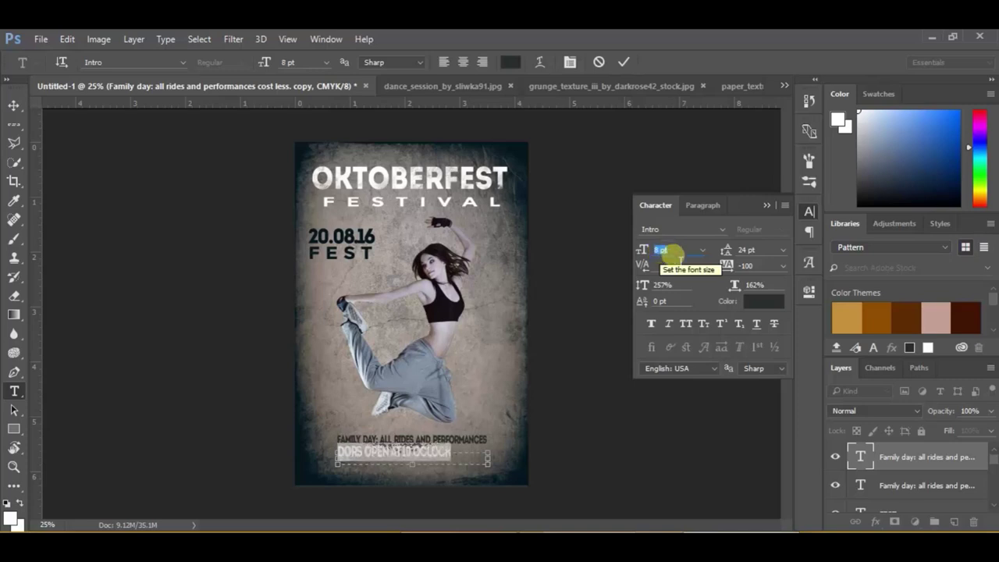
pyautogui.click(761, 301)
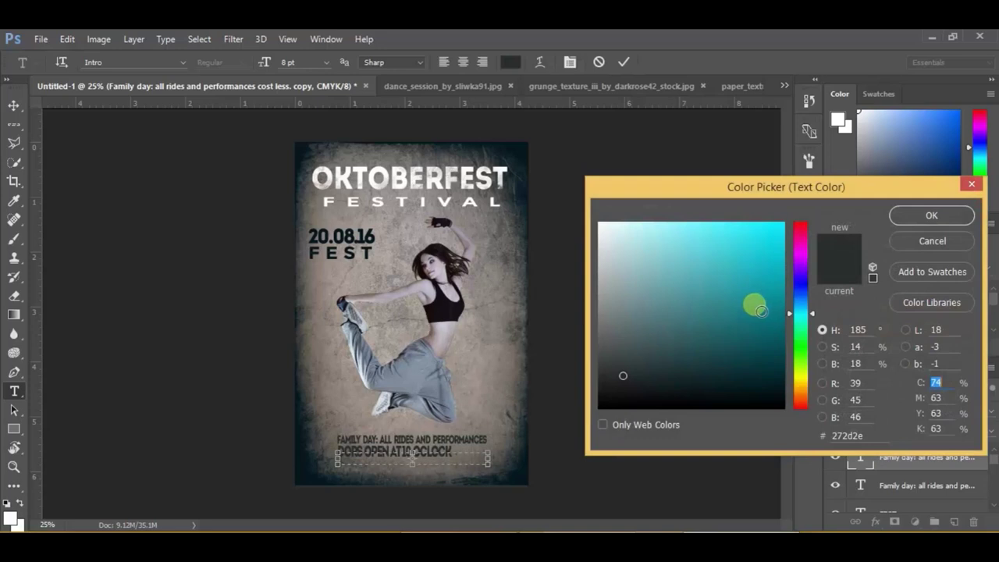
pyautogui.click(522, 476)
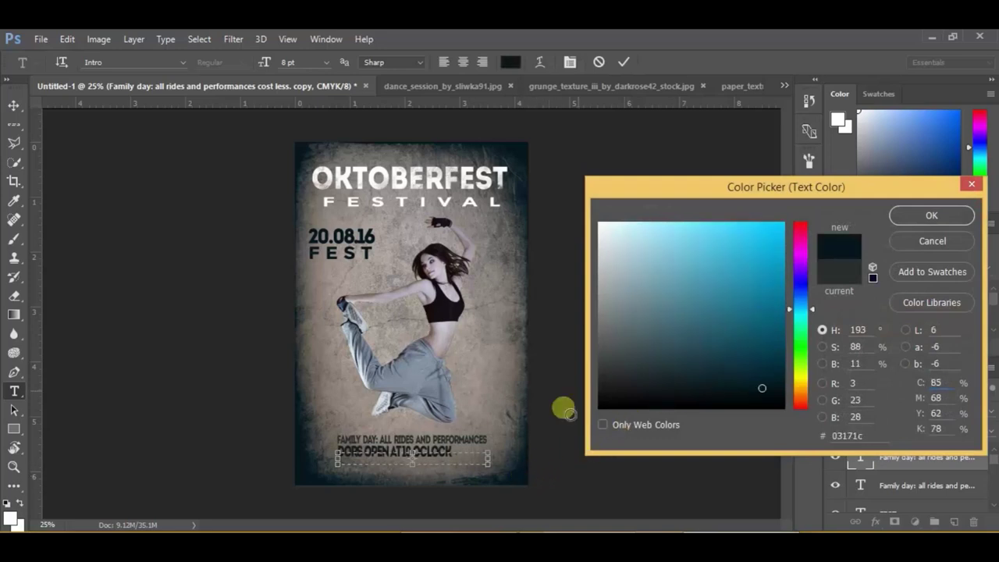
pyautogui.click(906, 212)
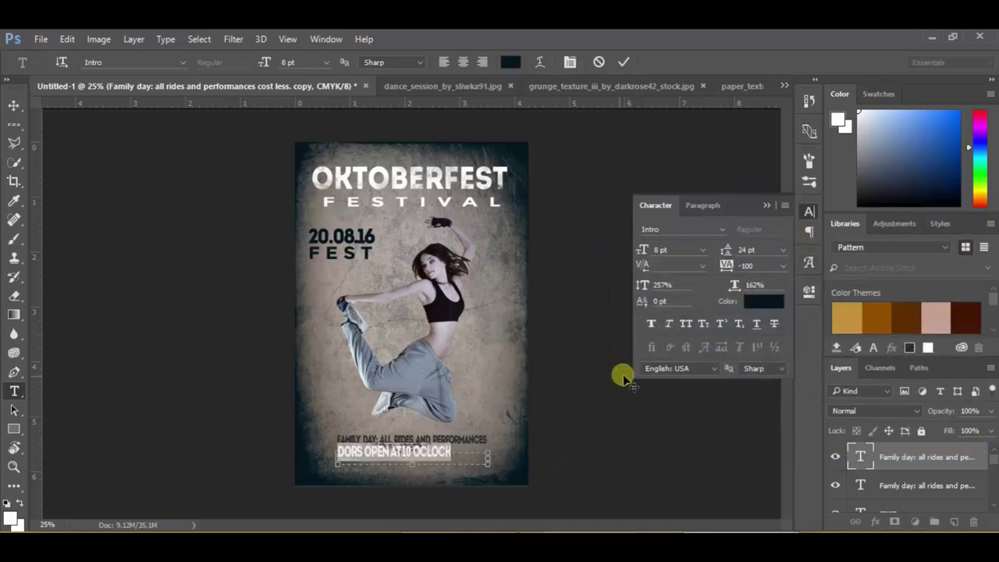
pyautogui.click(14, 105)
pyautogui.click(370, 441)
pyautogui.moveTo(375, 451); pyautogui.dragTo(407, 466)
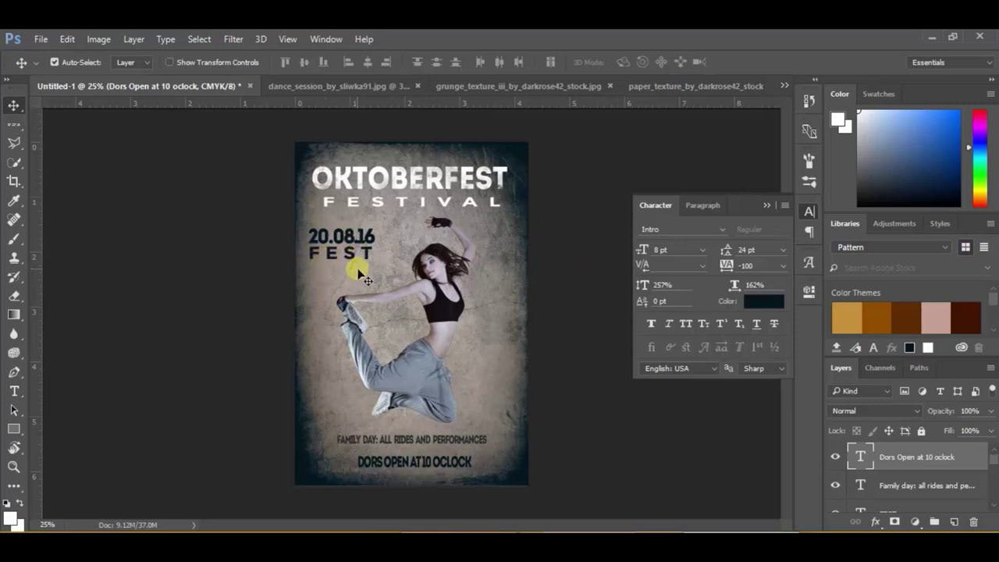
# Draw a text box right of the dancer and type FREE DRINKS.
pyautogui.press('ctrl')
pyautogui.click(14, 389)
pyautogui.moveTo(468, 328); pyautogui.dragTo(528, 394)
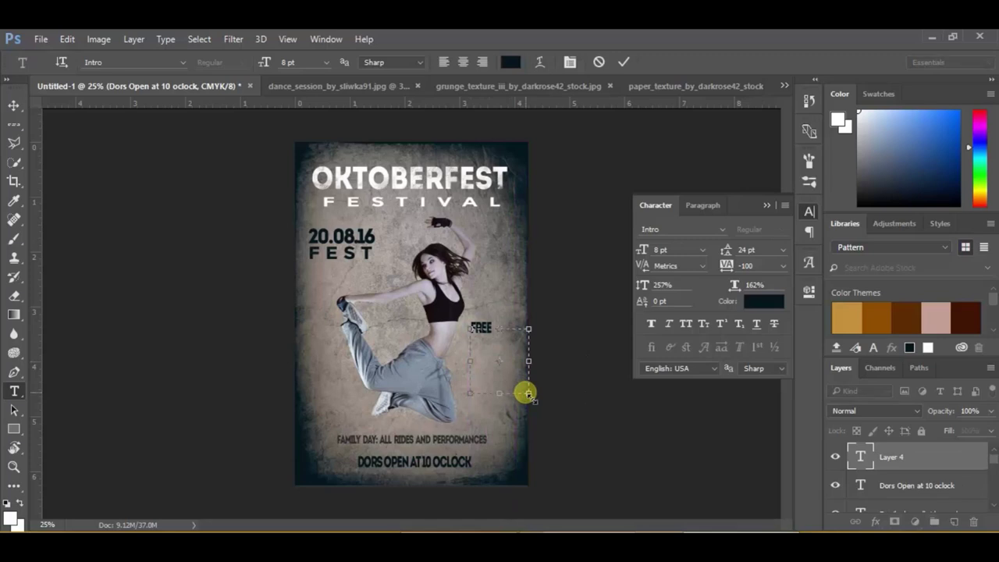
pyautogui.write('DRINKS')
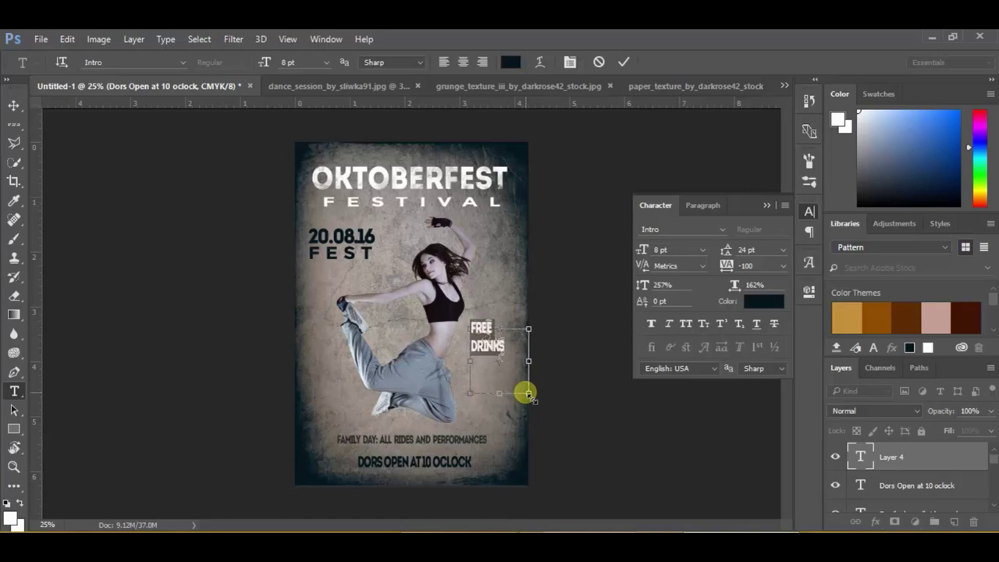
# Apply Justify All so FREE DRINKS spans the full box width.
pyautogui.click(694, 206)
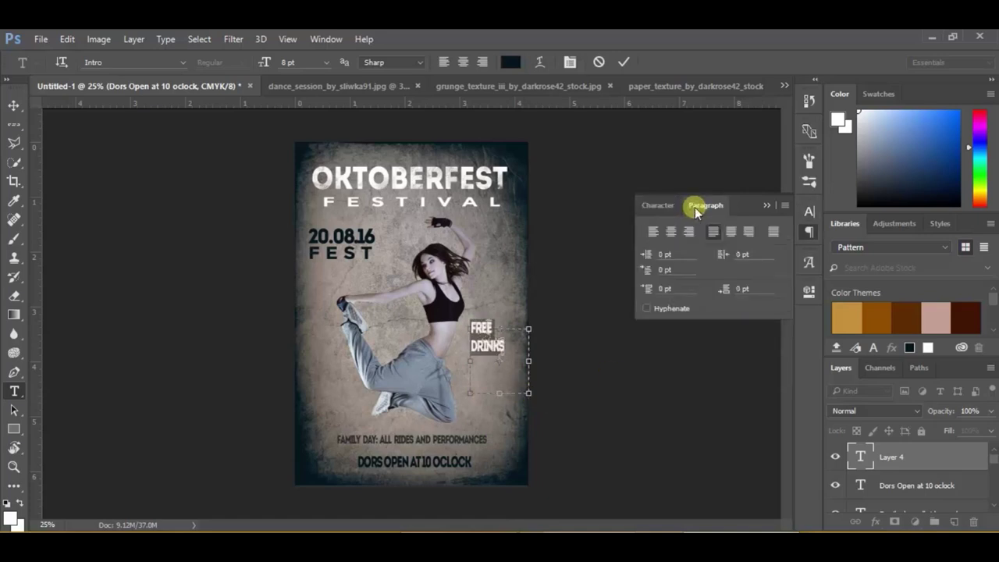
pyautogui.click(730, 232)
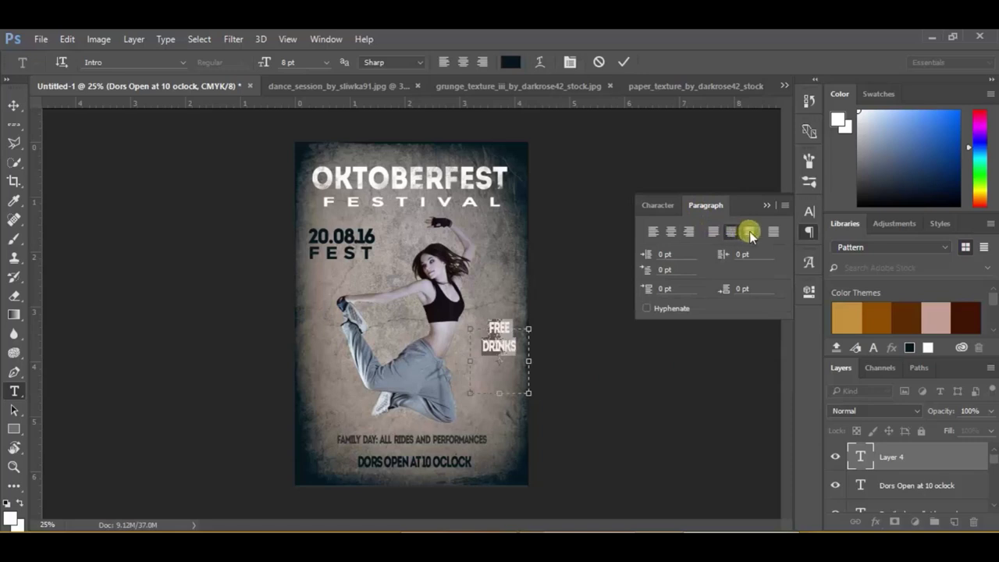
pyautogui.click(715, 234)
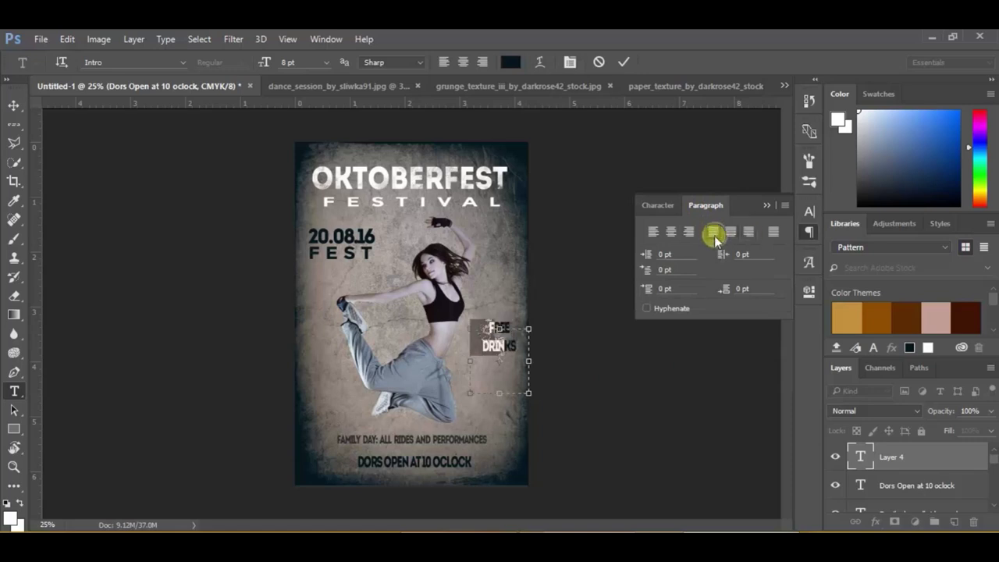
pyautogui.click(773, 234)
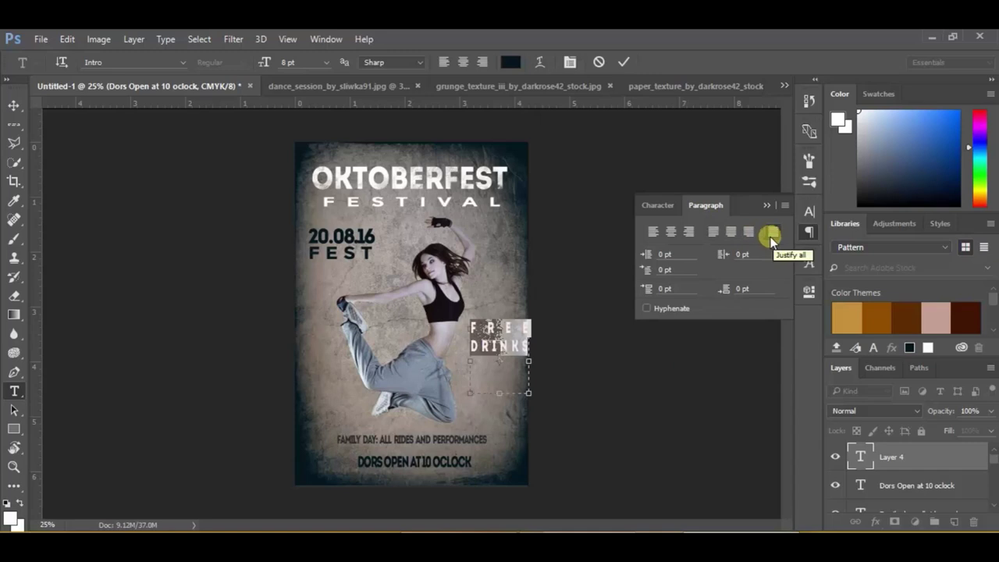
pyautogui.click(654, 205)
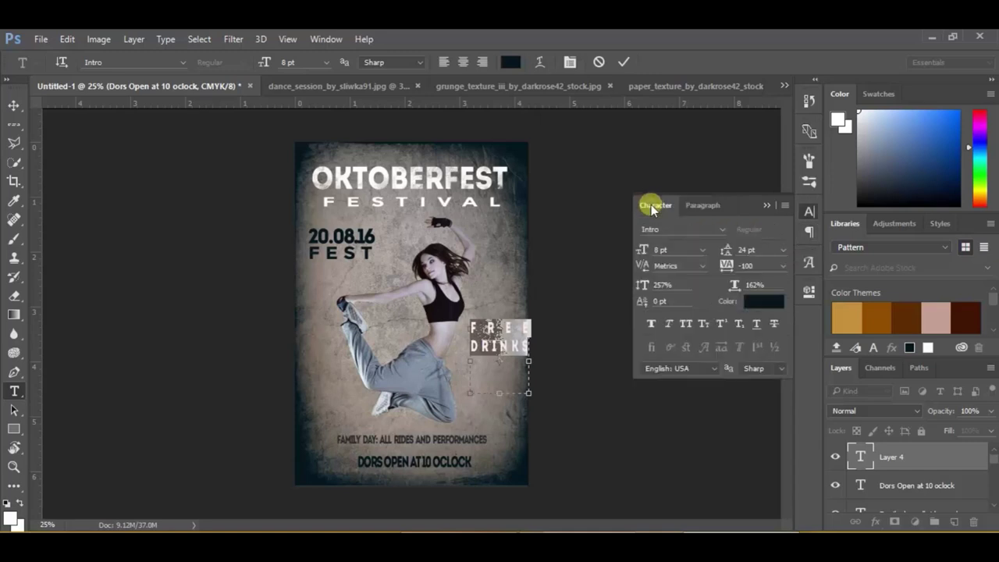
pyautogui.click(15, 105)
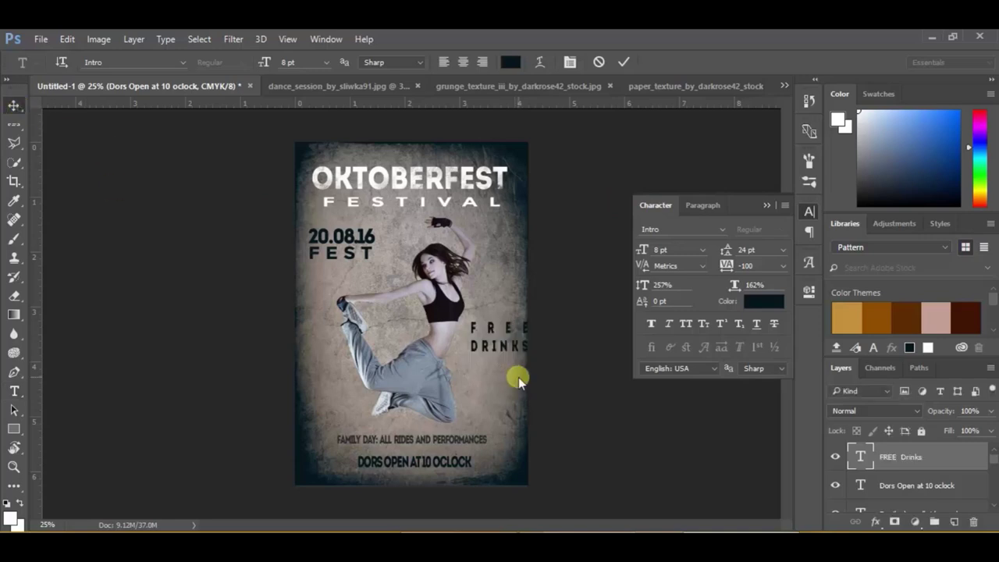
# Set FREE DRINKS to 10 pt with 160% leading and position it beside the dancer.
pyautogui.moveTo(508, 347); pyautogui.dragTo(503, 362)
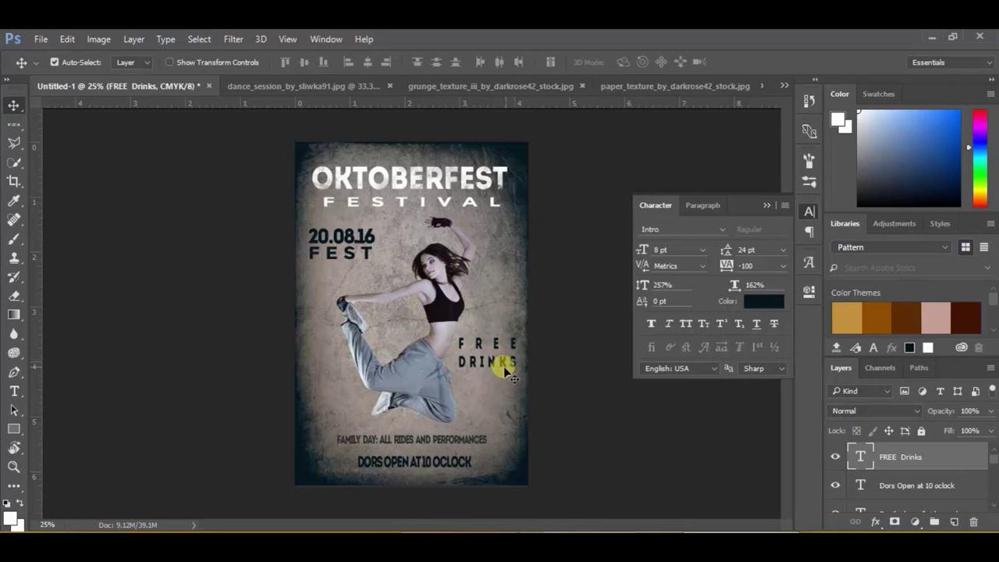
pyautogui.click(661, 250)
pyautogui.write('10')
pyautogui.click(480, 352)
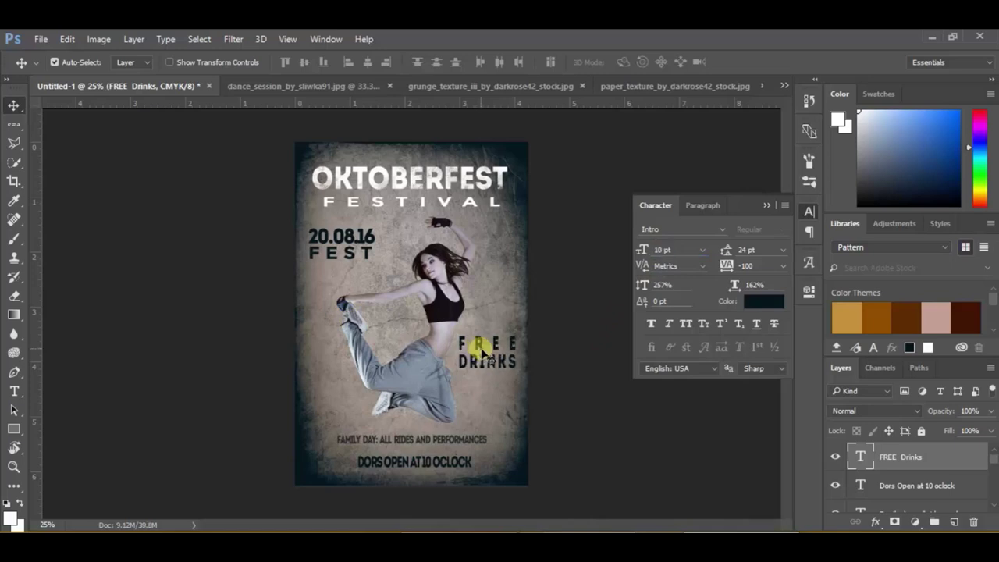
pyautogui.click(753, 285)
pyautogui.write('160')
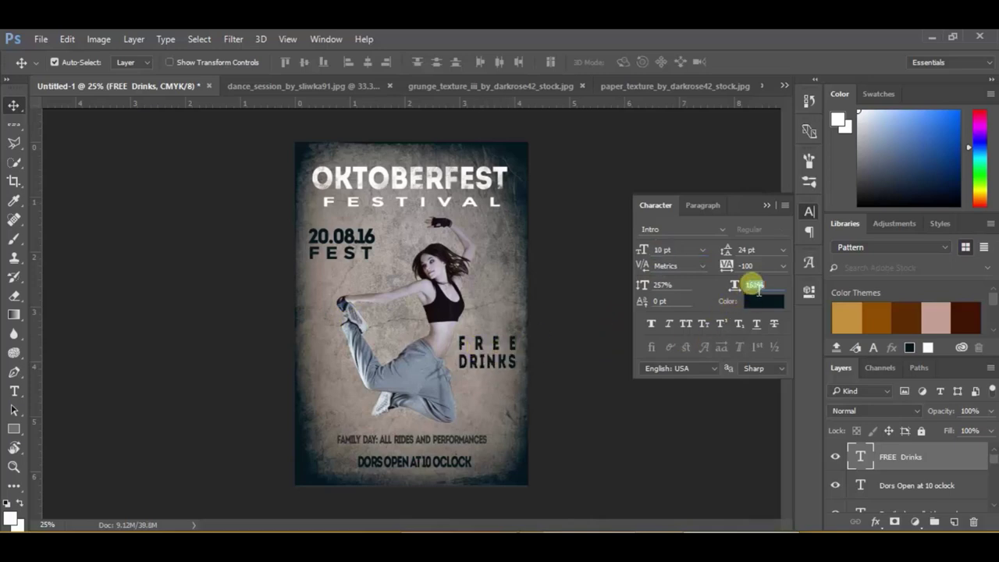
pyautogui.click(484, 358)
pyautogui.moveTo(484, 359); pyautogui.dragTo(489, 348)
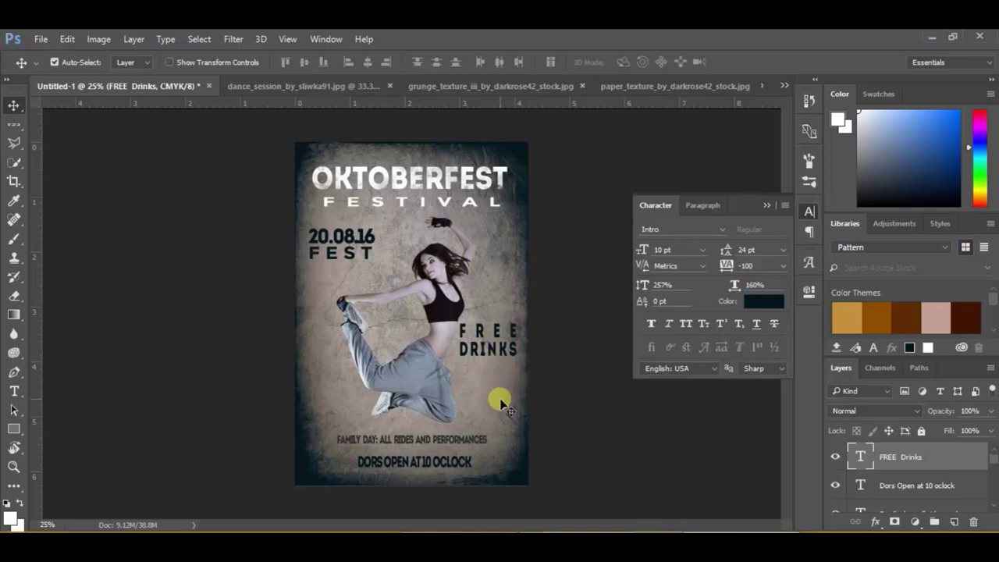
# Add a layer mask to FREE DRINKS and brush grunge texture onto it.
pyautogui.click(894, 521)
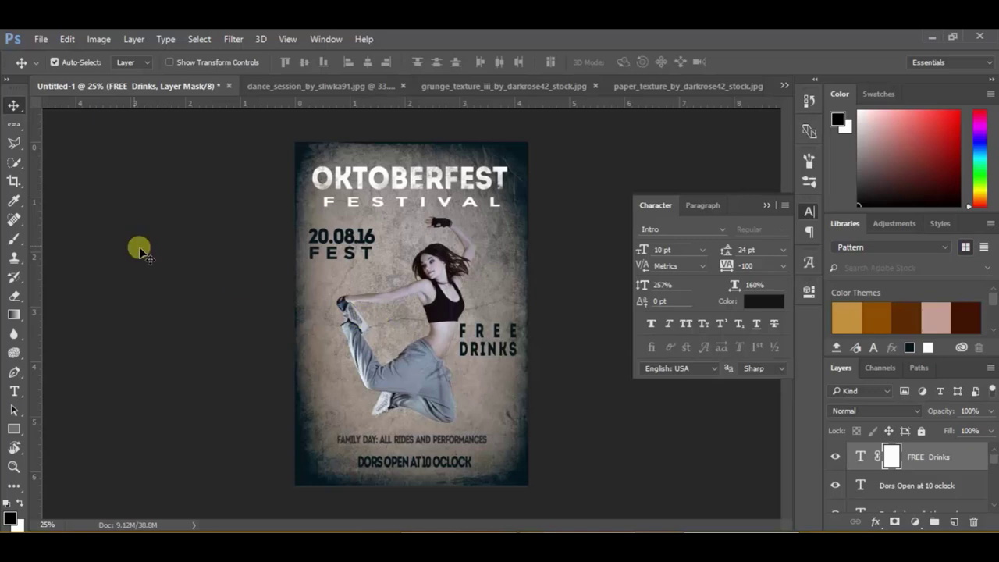
pyautogui.click(17, 240)
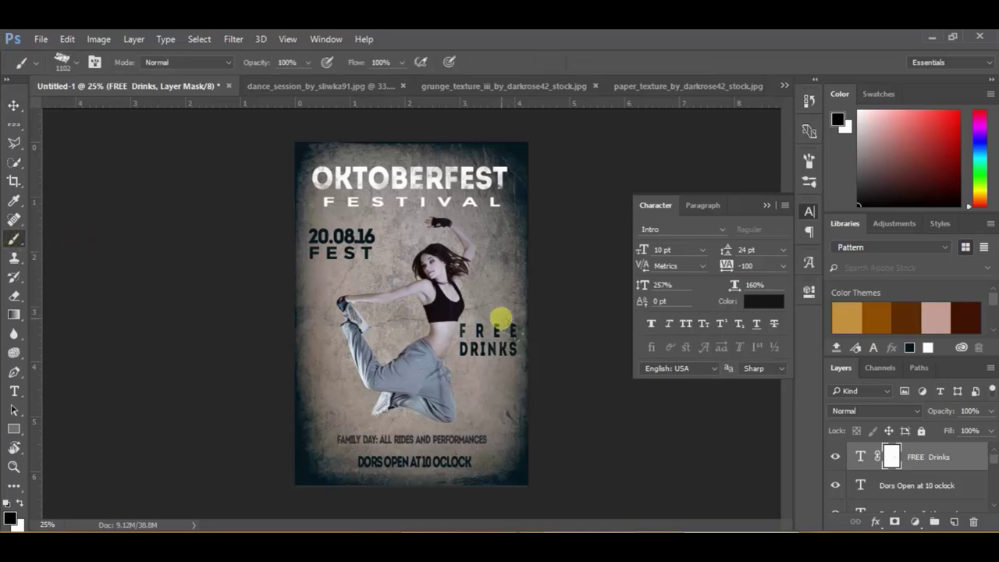
pyautogui.click(582, 327)
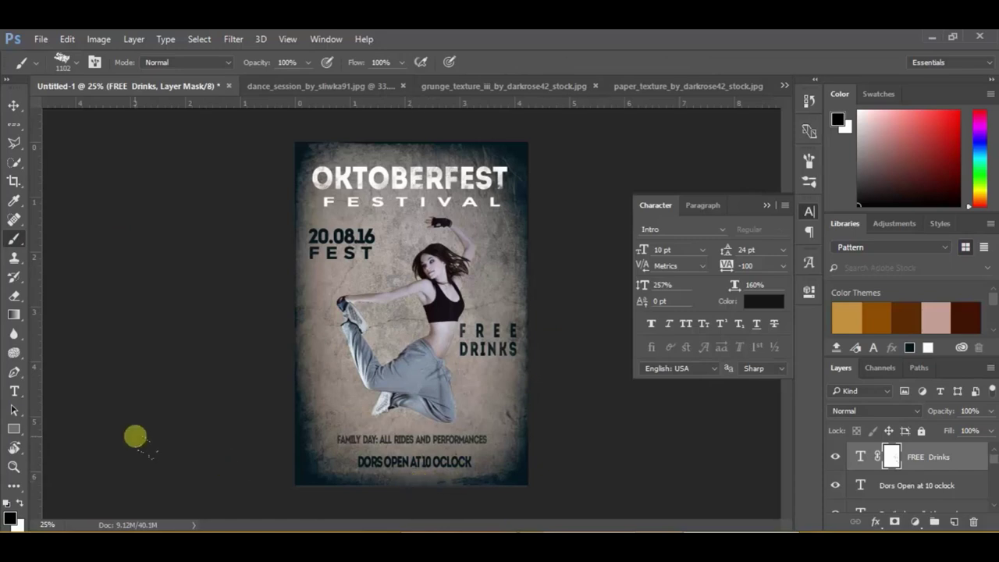
pyautogui.click(14, 104)
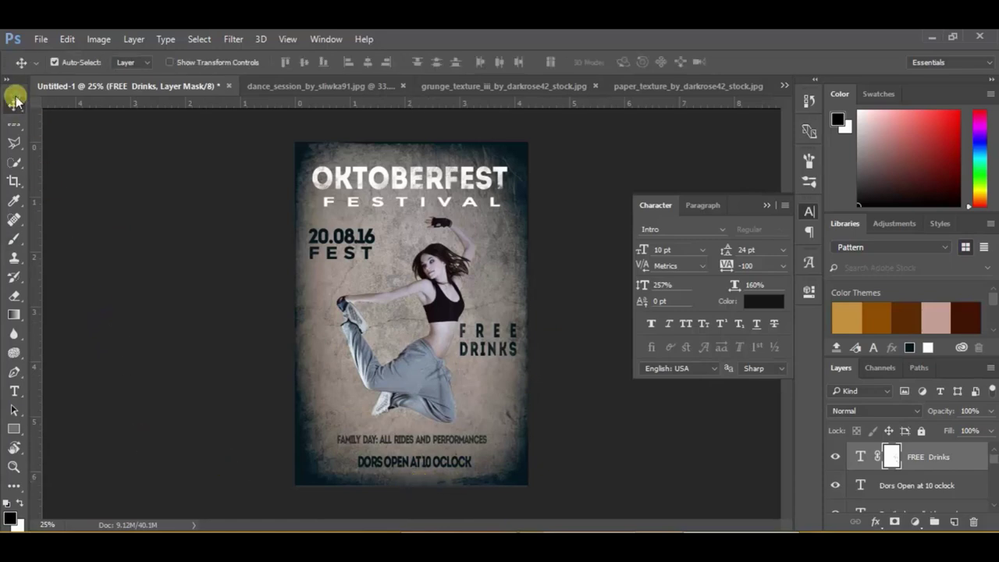
pyautogui.click(914, 521)
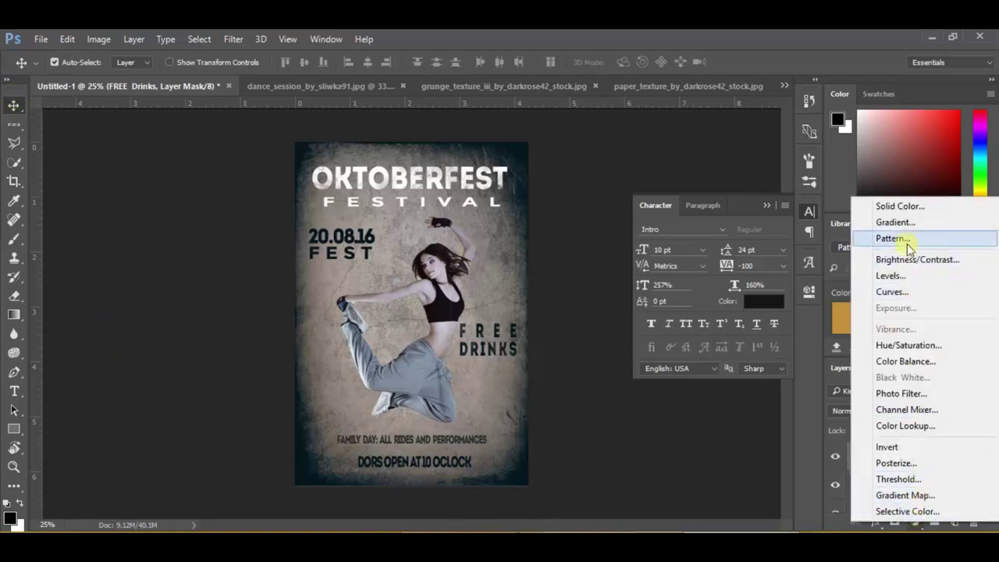
# Add a Gradient Fill layer over the poster, blended as Overlay at 70% opacity.
pyautogui.click(905, 222)
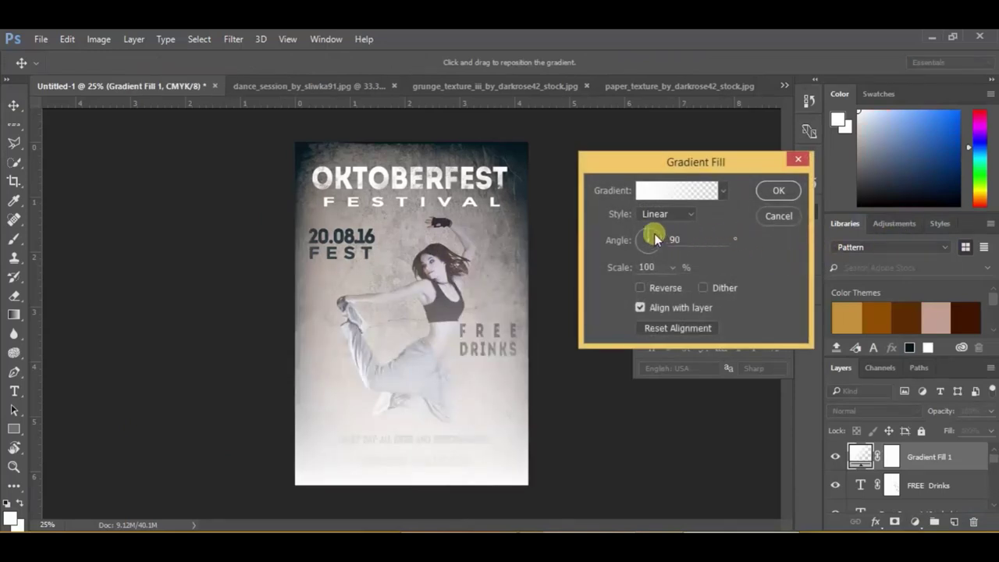
pyautogui.click(778, 193)
pyautogui.click(891, 412)
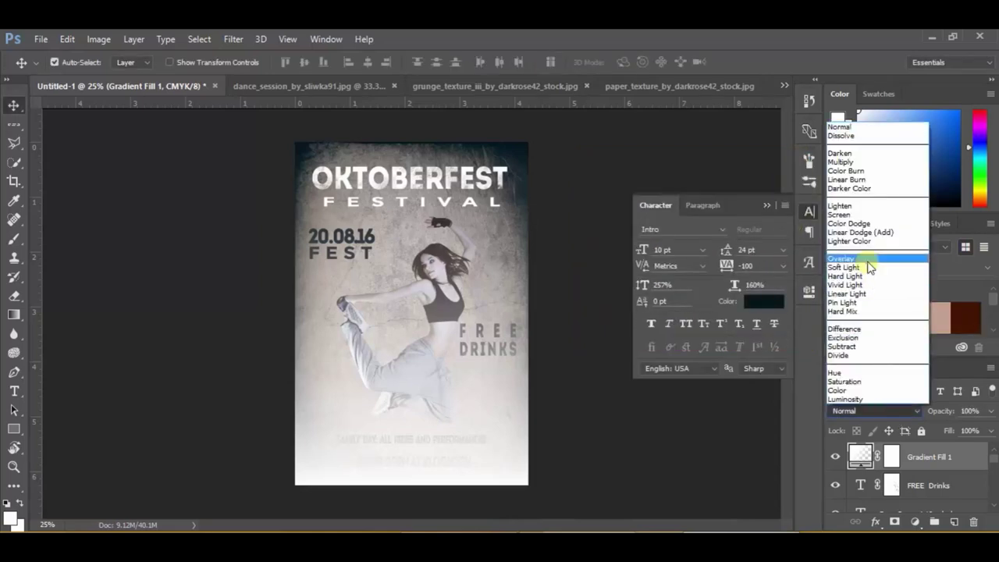
pyautogui.click(866, 258)
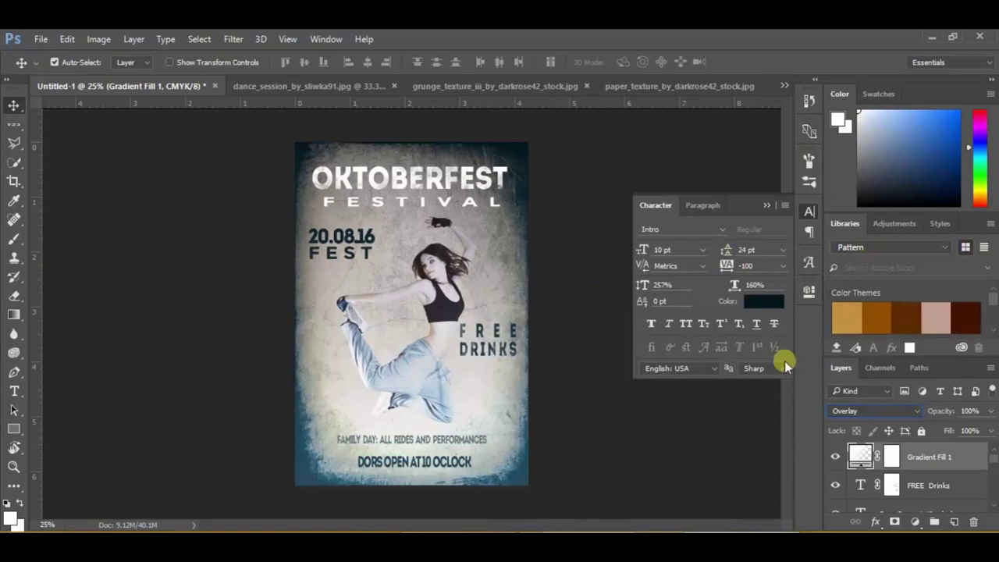
pyautogui.click(989, 411)
pyautogui.moveTo(988, 427); pyautogui.dragTo(969, 431)
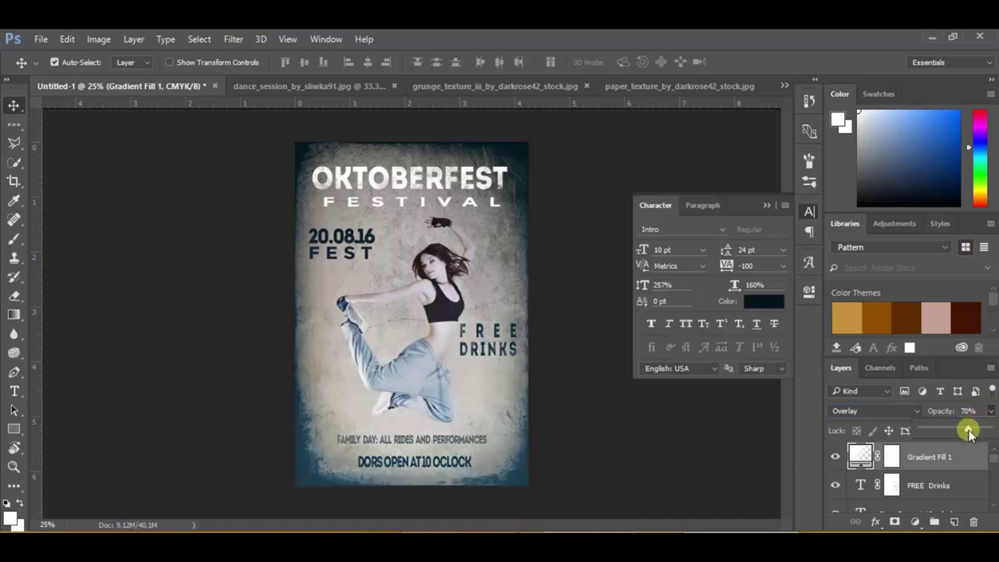
pyautogui.press('Return')
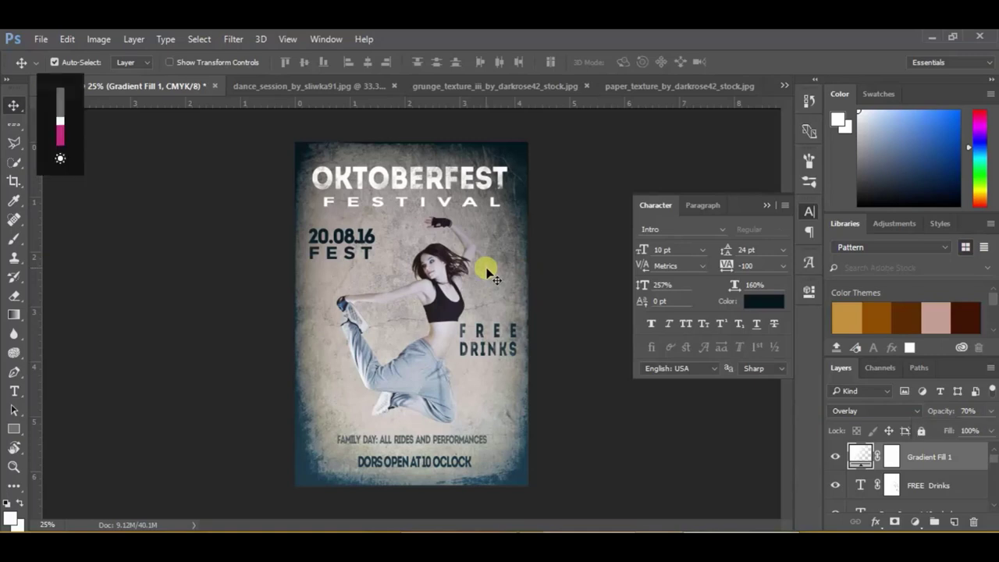